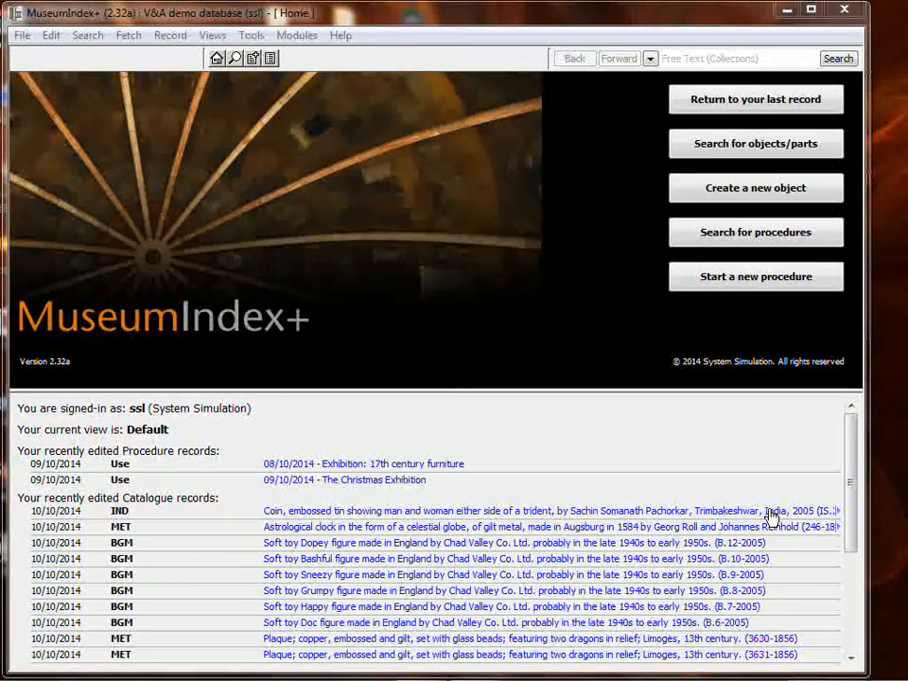
Start a new Location and movement control procedure from the procedures tree
{"action": "left_click", "coordinate": [450, 213]}
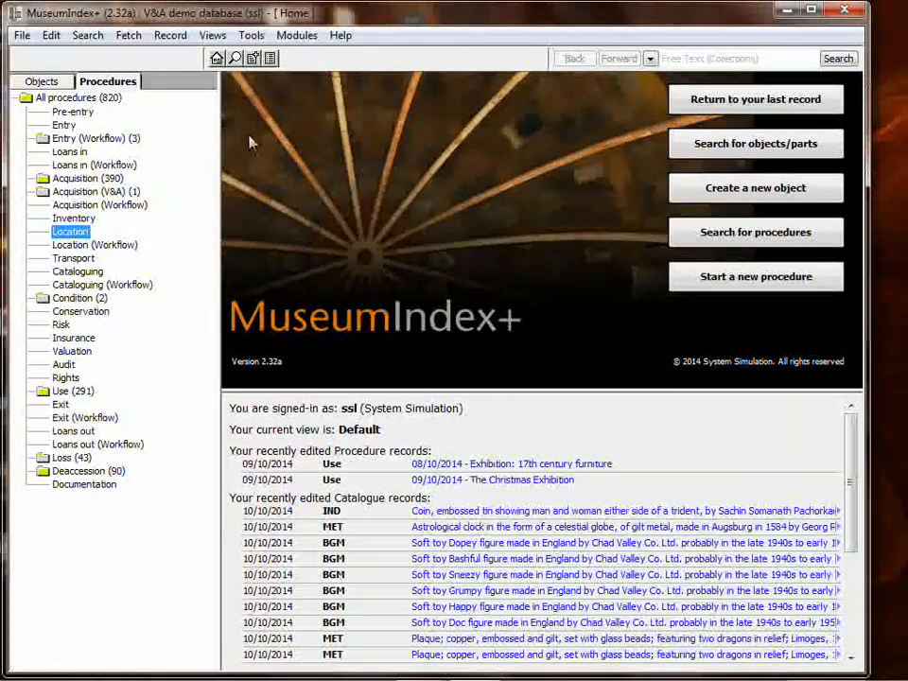
{"action": "right_click", "coordinate": [83, 235]}
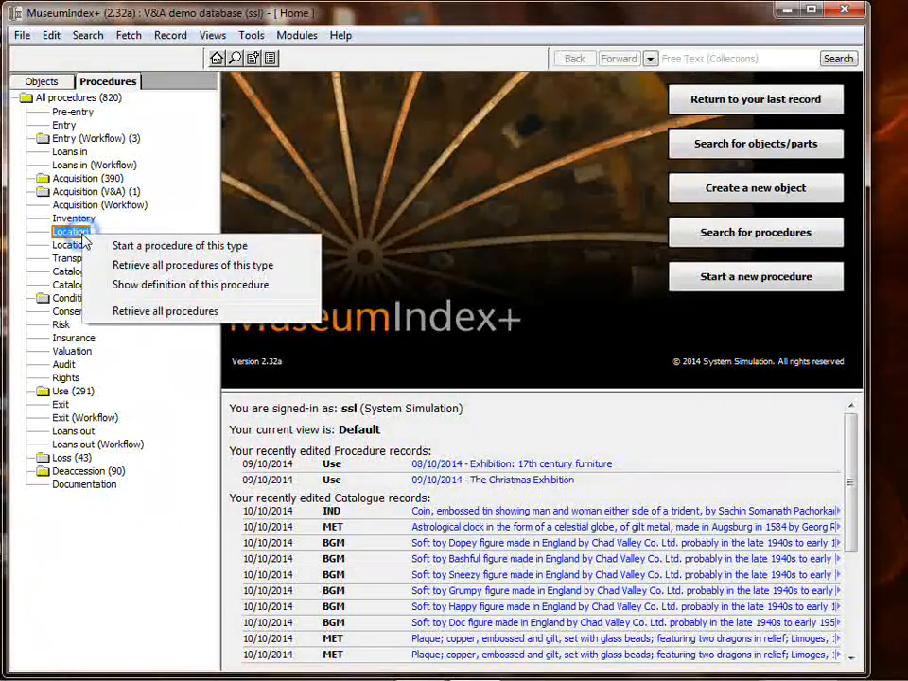
{"action": "left_click", "coordinate": [166, 245]}
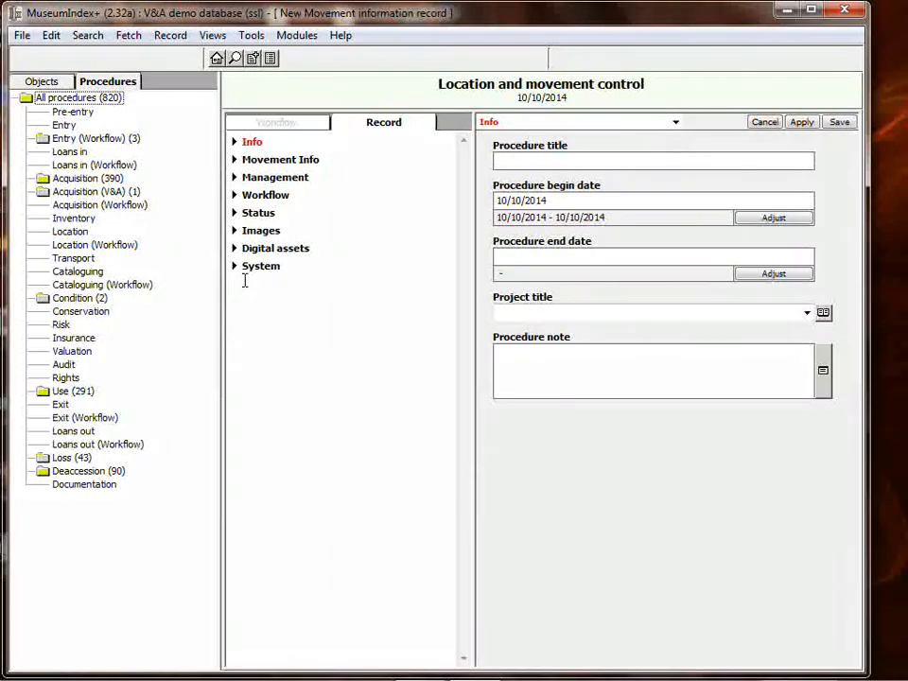
Examine the Movement Info and Management sections of the new movement record, and discard the record
{"action": "left_click", "coordinate": [295, 159]}
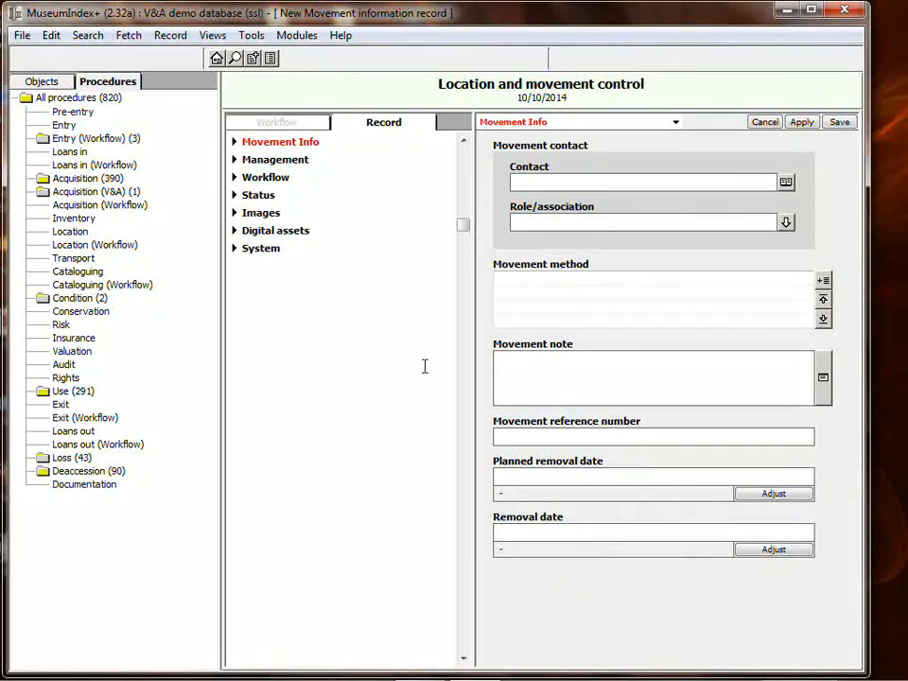
{"action": "left_click", "coordinate": [289, 159]}
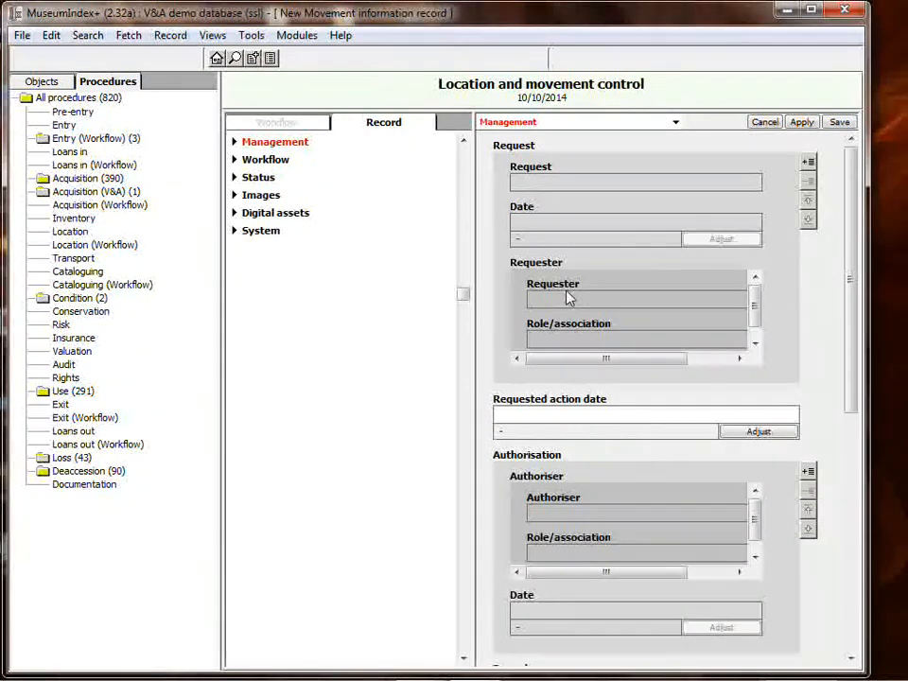
{"action": "left_click_drag", "start_coordinate": [472, 537], "coordinate": [427, 525]}
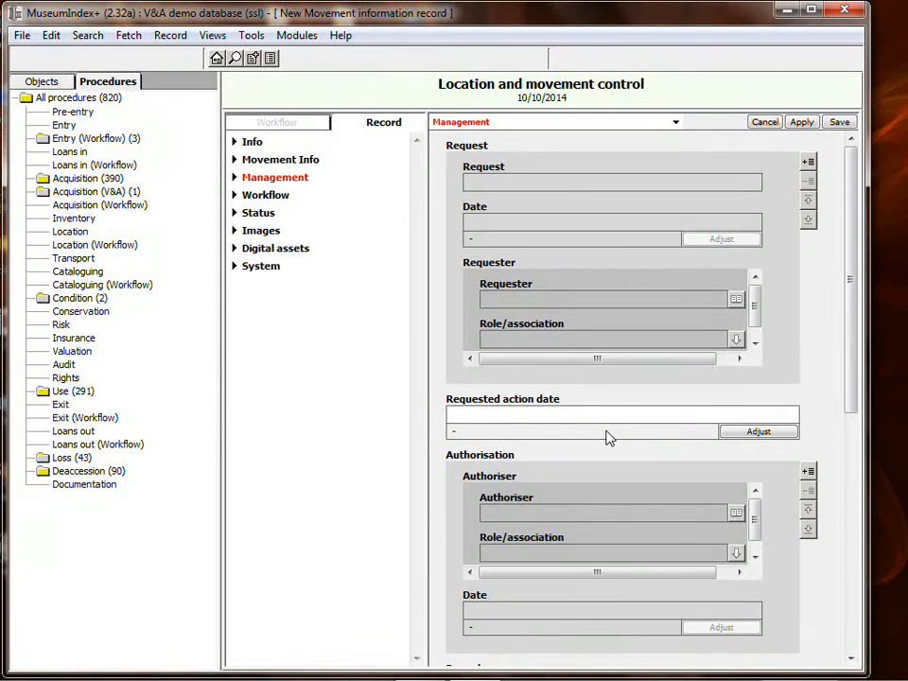
{"action": "left_click", "coordinate": [765, 122]}
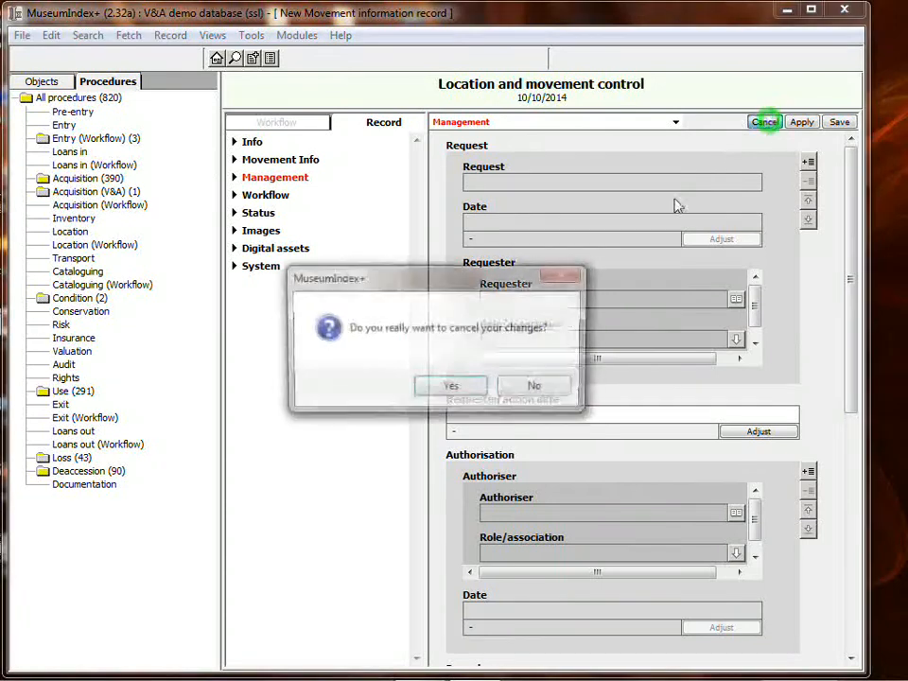
{"action": "left_click", "coordinate": [450, 390]}
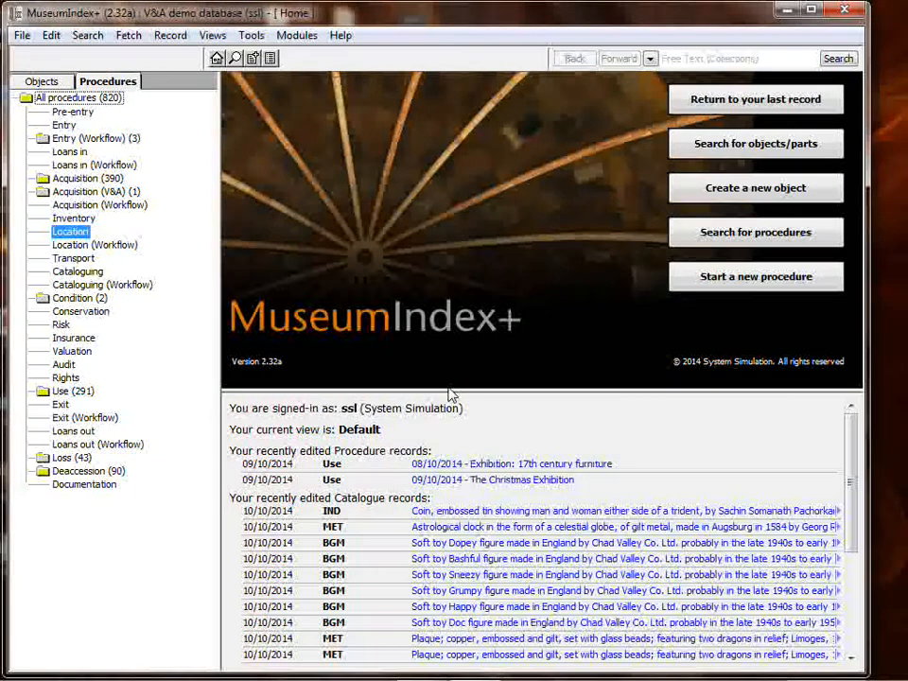
{"action": "key", "text": "F9"}
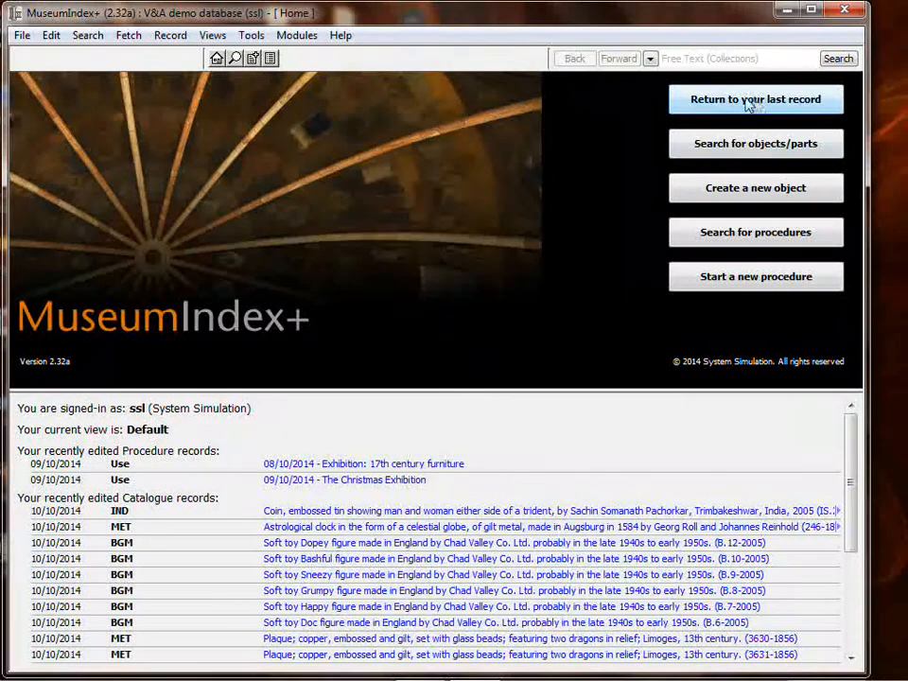
Begin an object search that requires the number of images to be at least 1
{"action": "left_click", "coordinate": [747, 152]}
{"action": "left_click", "coordinate": [781, 156]}
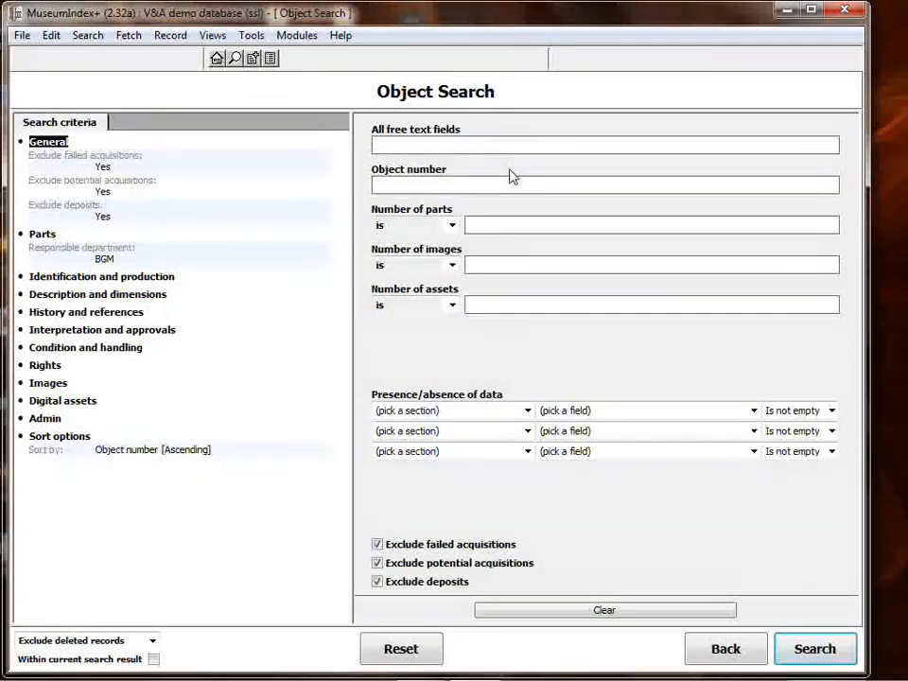
{"action": "left_click", "coordinate": [452, 265]}
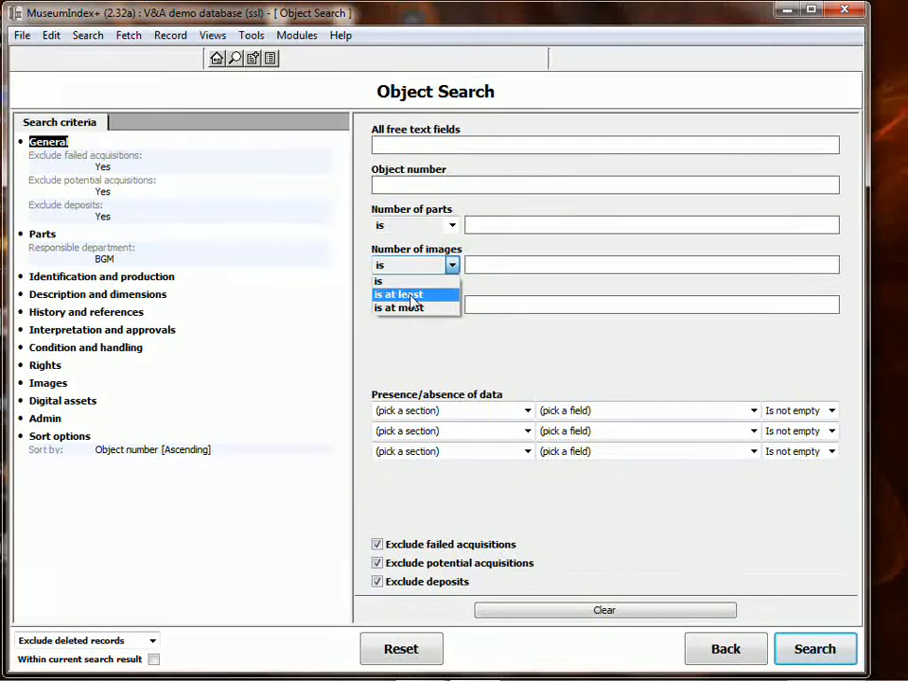
{"action": "left_click", "coordinate": [407, 295]}
{"action": "left_click", "coordinate": [477, 265]}
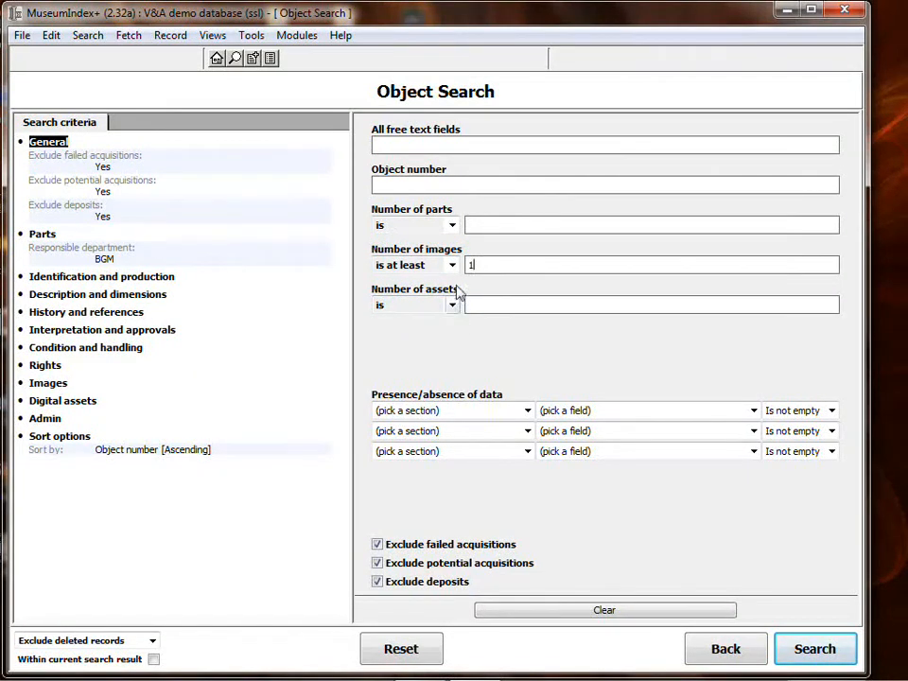
Restrict the object search to objects whose number of parts is 1 and run it
{"action": "left_click", "coordinate": [452, 225]}
{"action": "left_click", "coordinate": [494, 223]}
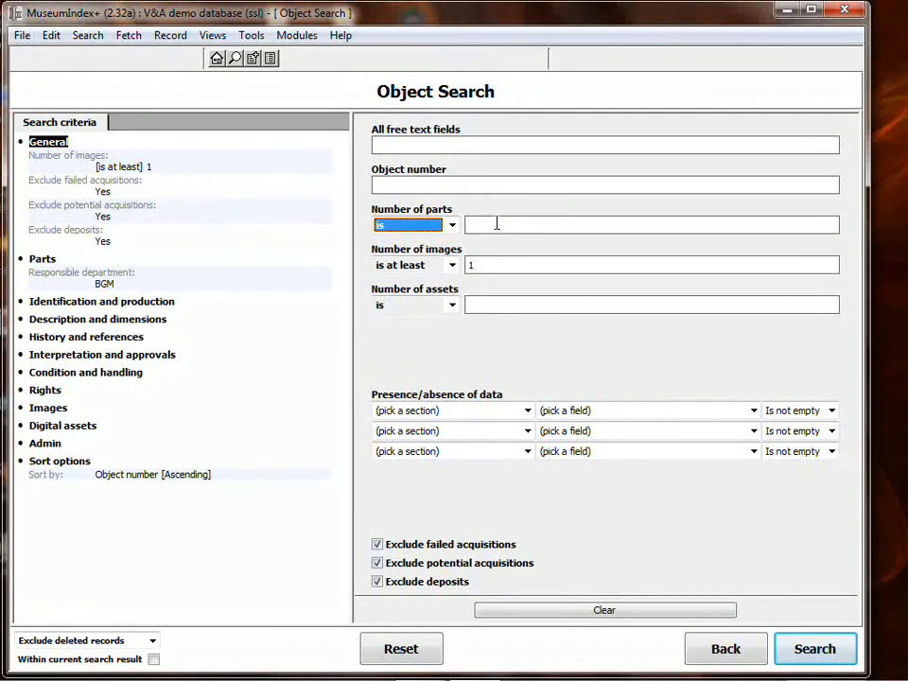
{"action": "left_click", "coordinate": [497, 223]}
{"action": "type", "text": "1"}
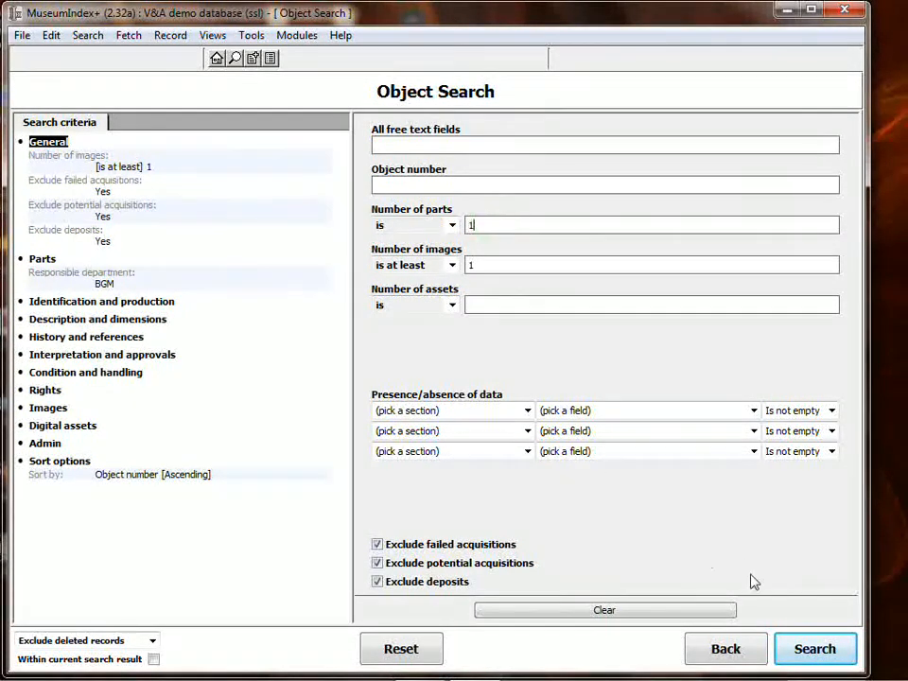
{"action": "left_click", "coordinate": [843, 655]}
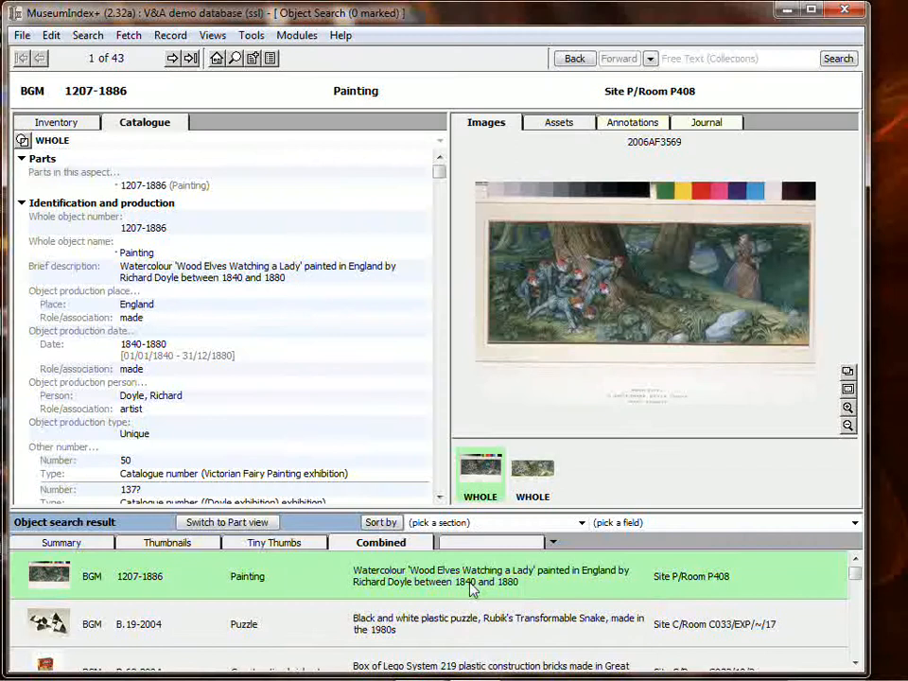
Open the Parts section of painting 1207-1886's inventory record and unlock its Location fields for changing
{"action": "left_click", "coordinate": [73, 124]}
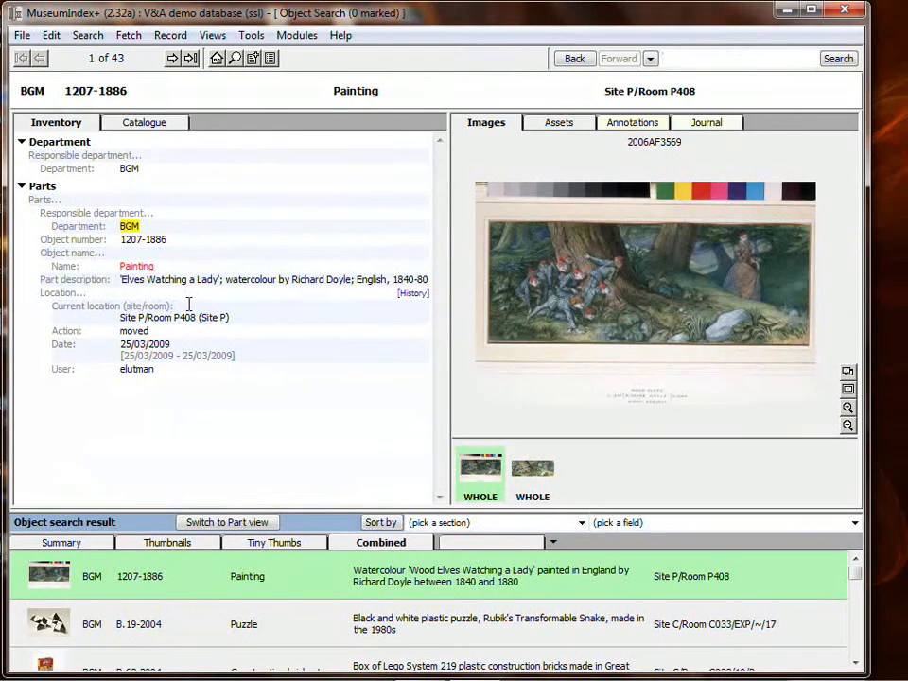
{"action": "left_click", "coordinate": [42, 187]}
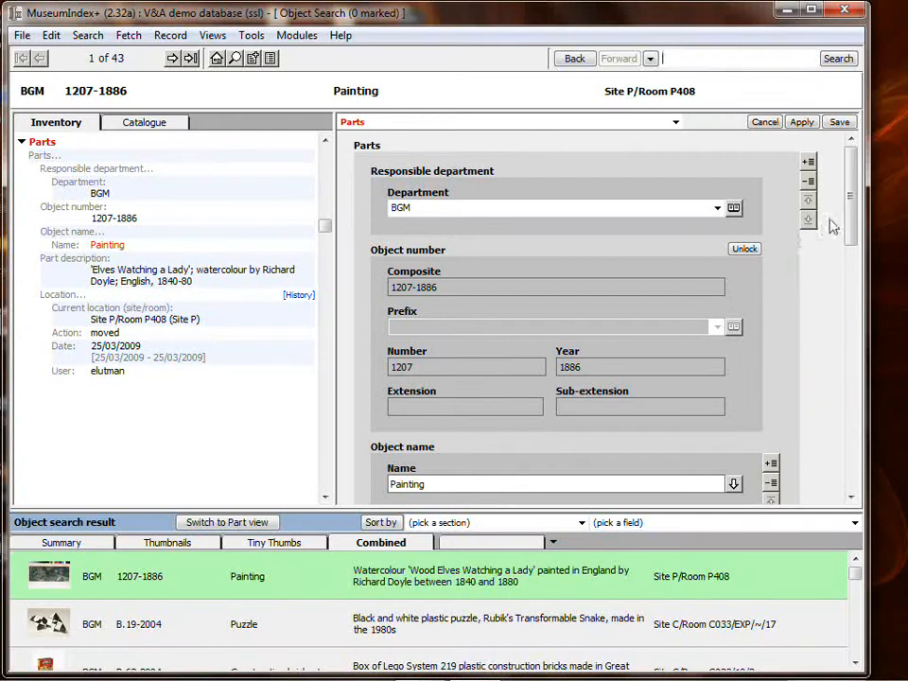
{"action": "left_click_drag", "start_coordinate": [851, 202], "coordinate": [851, 352]}
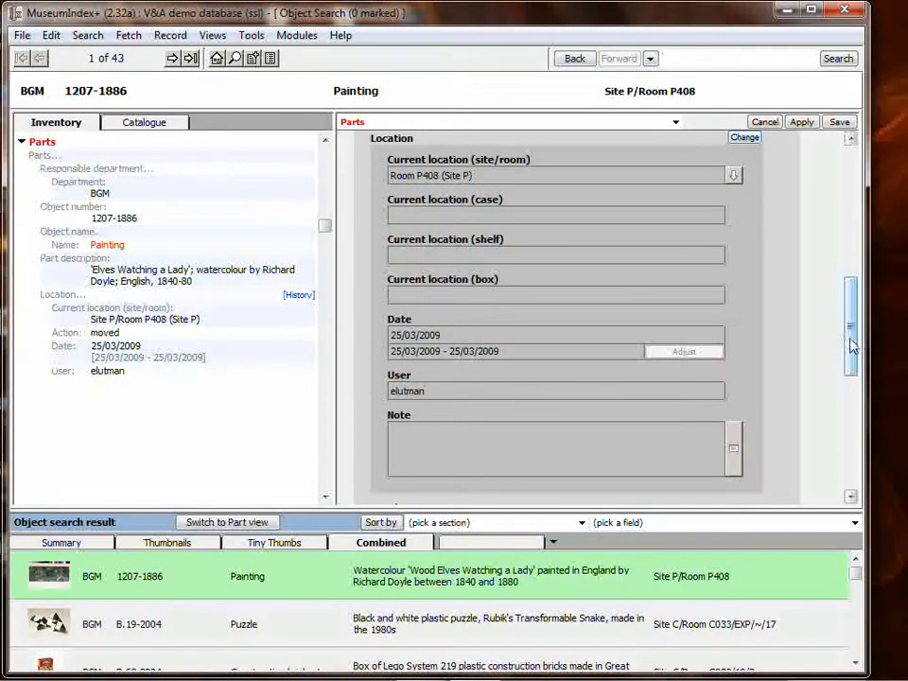
{"action": "scroll", "coordinate": [849, 335], "scroll_direction": "up", "scroll_amount": 1}
{"action": "left_click", "coordinate": [745, 148]}
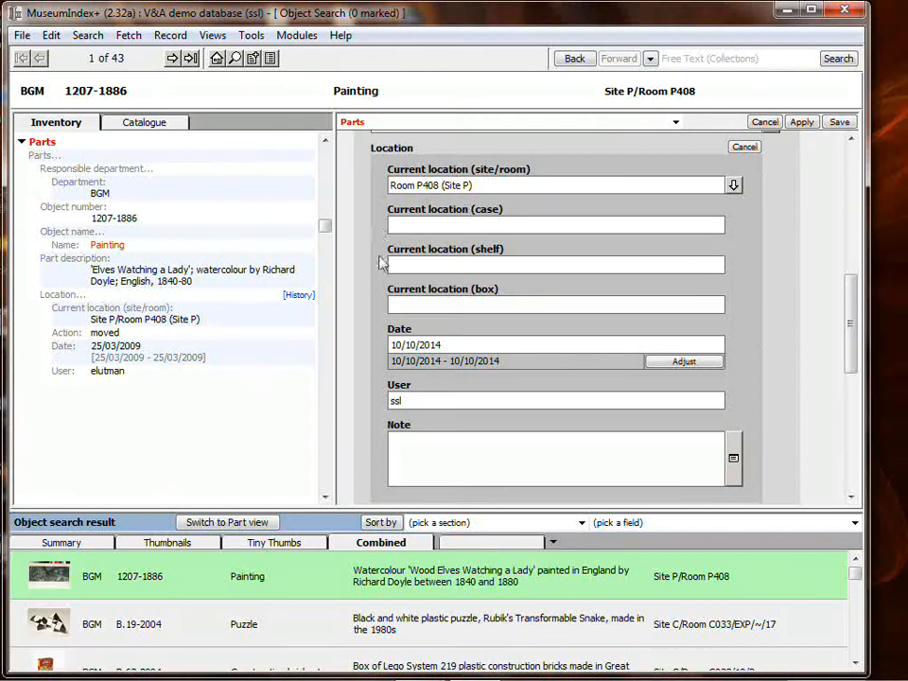
Set the painting's current site/room location to Room C004 under Site C
{"action": "mouse_move", "coordinate": [480, 185]}
{"action": "left_click", "coordinate": [734, 187]}
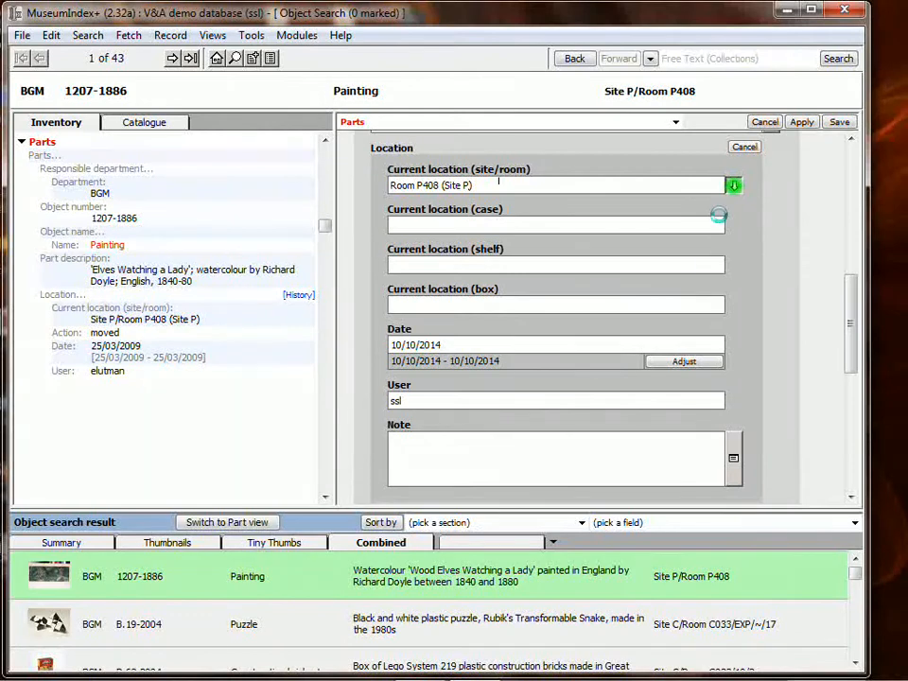
{"action": "left_click", "coordinate": [733, 337]}
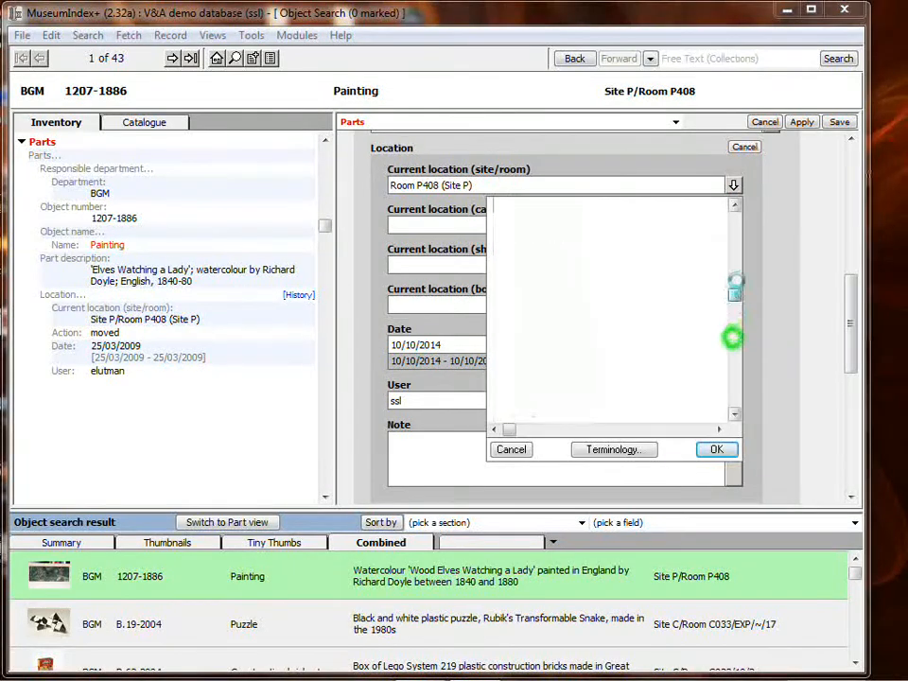
{"action": "left_click_drag", "start_coordinate": [736, 282], "coordinate": [742, 216]}
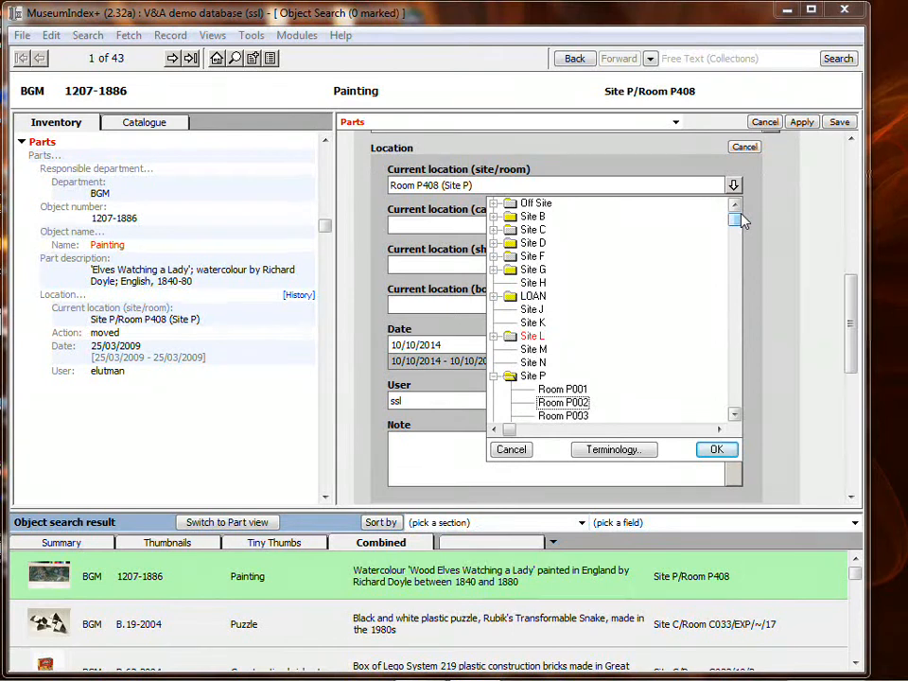
{"action": "left_click", "coordinate": [494, 229]}
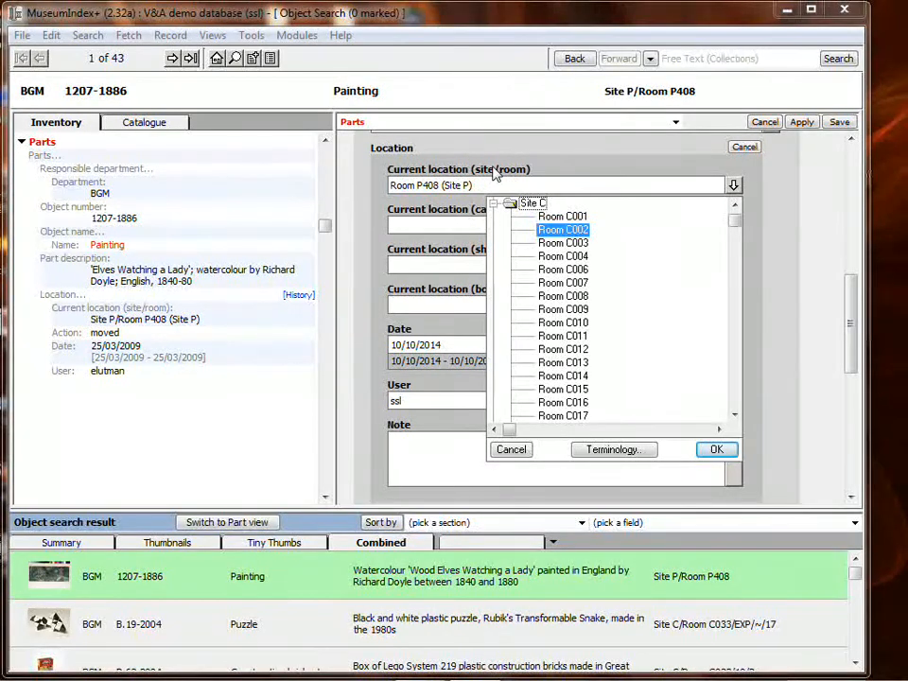
{"action": "double_click", "coordinate": [579, 257]}
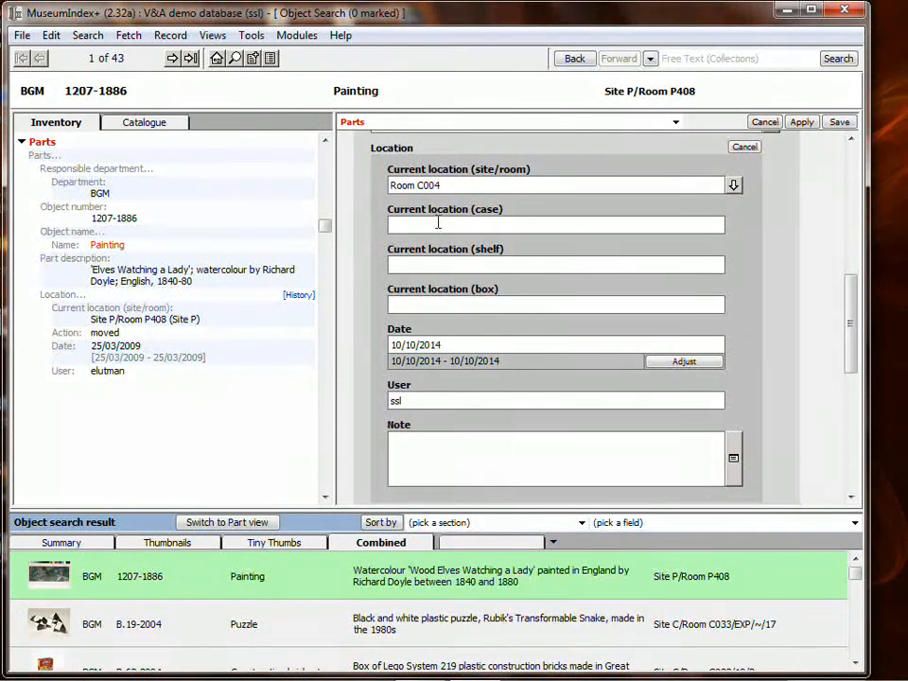
Set the painting's current location to case A, shelf 3 and box 1, and save the record
{"action": "left_click", "coordinate": [488, 265]}
{"action": "left_click", "coordinate": [491, 303]}
{"action": "left_click", "coordinate": [733, 186]}
{"action": "left_click", "coordinate": [735, 186]}
{"action": "left_click", "coordinate": [504, 225]}
{"action": "type", "text": "A"}
{"action": "left_click", "coordinate": [513, 267]}
{"action": "left_click", "coordinate": [492, 304]}
{"action": "type", "text": "1"}
{"action": "left_click", "coordinate": [840, 122]}
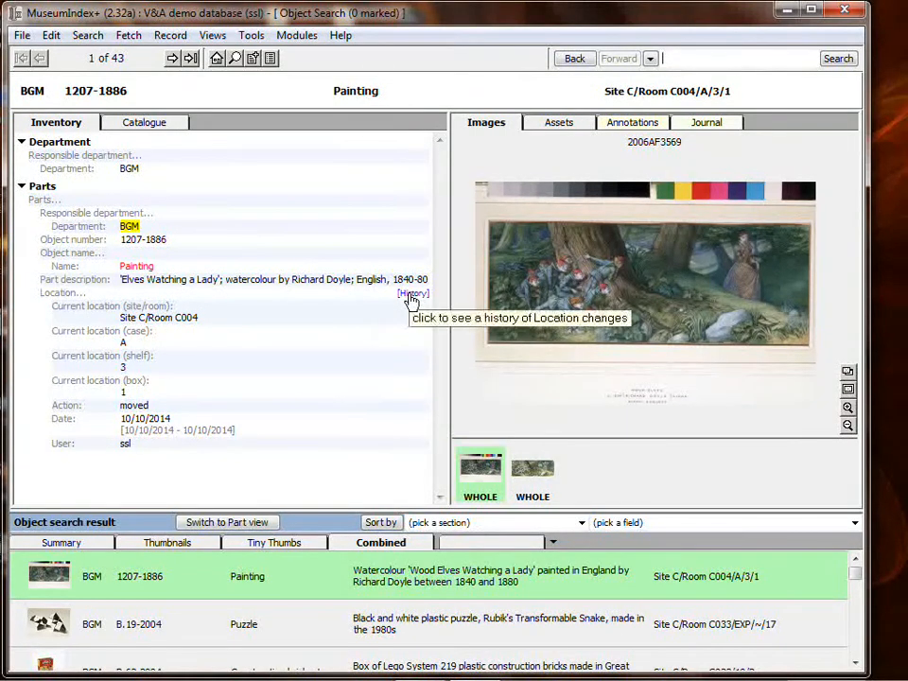
Review the painting's history of location changes and close it
{"action": "left_click", "coordinate": [411, 295]}
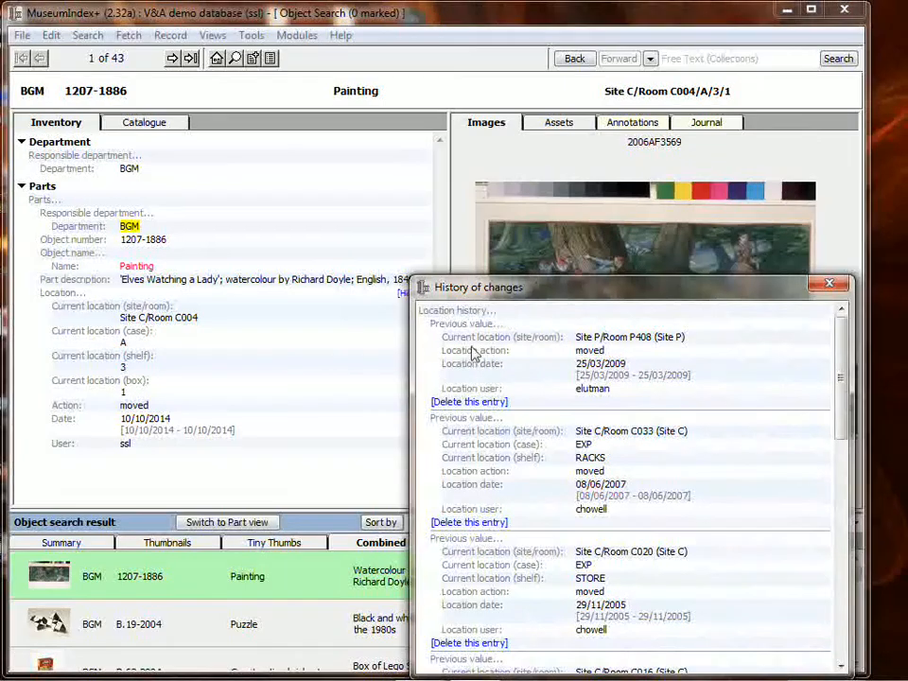
{"action": "left_click_drag", "start_coordinate": [547, 291], "coordinate": [404, 166]}
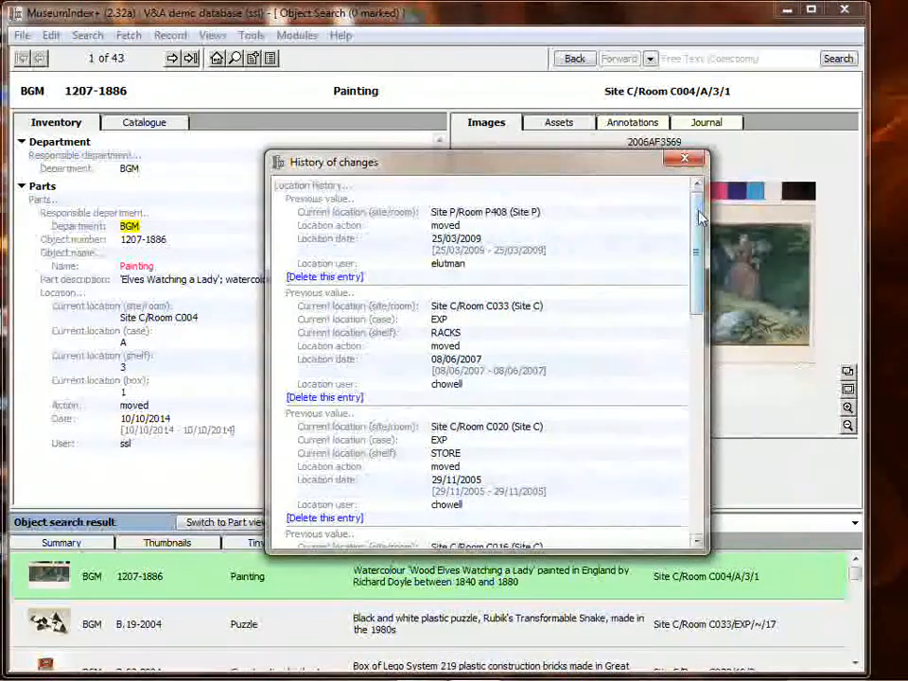
{"action": "mouse_move", "coordinate": [695, 213]}
{"action": "left_mouse_down"}
{"action": "mouse_move", "coordinate": [700, 301]}
{"action": "mouse_move", "coordinate": [701, 203]}
{"action": "left_mouse_up"}
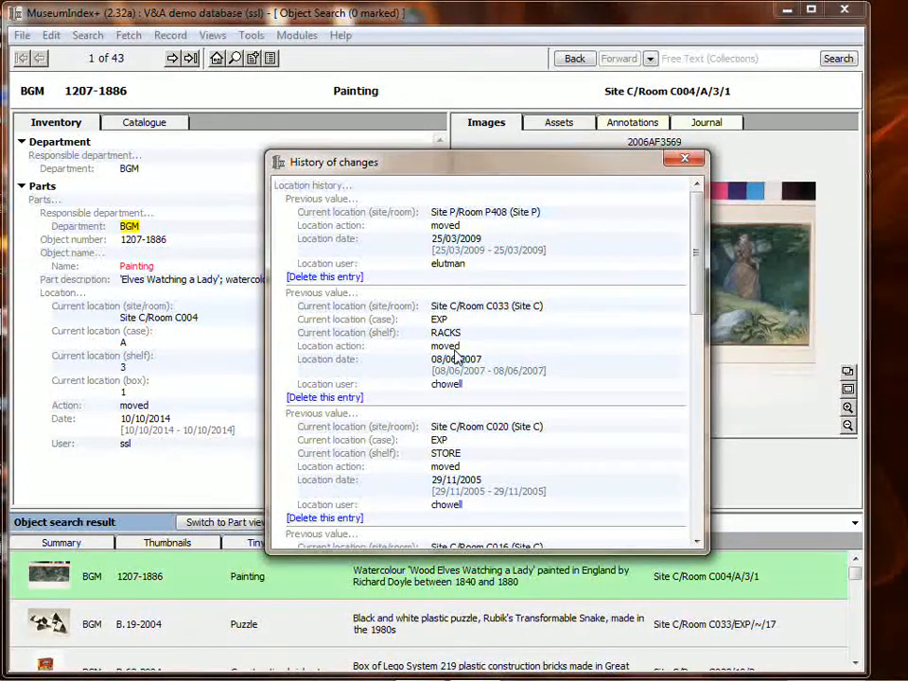
{"action": "mouse_move", "coordinate": [696, 257]}
{"action": "left_mouse_down"}
{"action": "mouse_move", "coordinate": [699, 491]}
{"action": "mouse_move", "coordinate": [700, 238]}
{"action": "left_mouse_up"}
{"action": "left_click", "coordinate": [683, 157]}
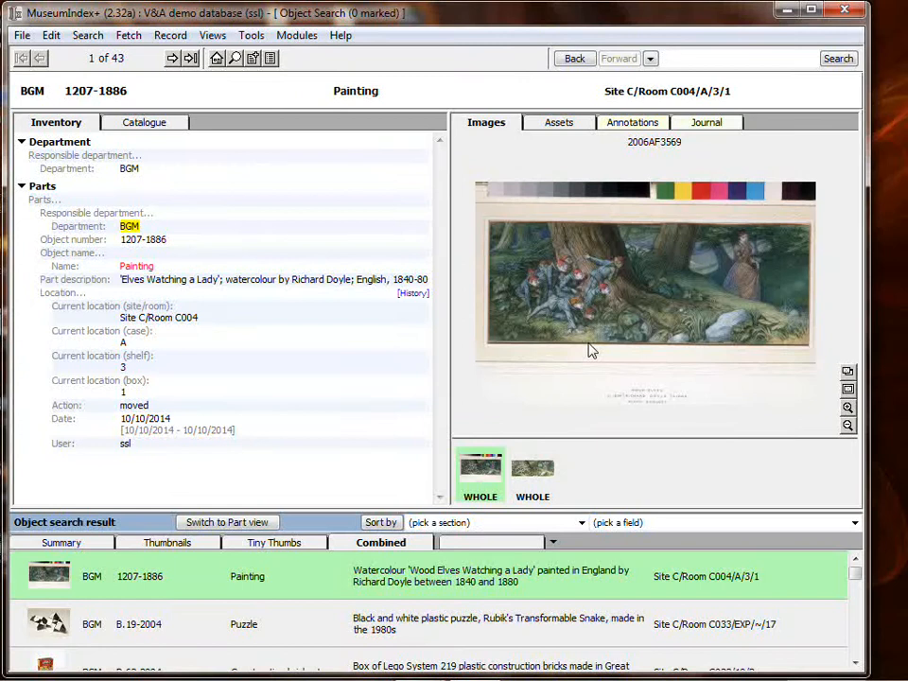
Display the object search results as thumbnails and browse to the toy cars
{"action": "left_click", "coordinate": [30, 543]}
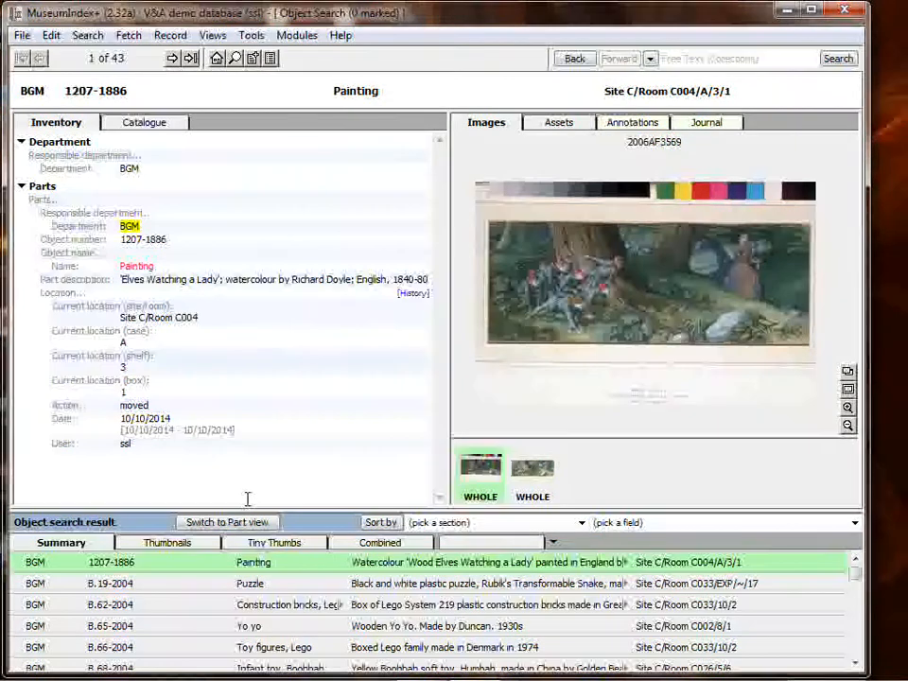
{"action": "left_click", "coordinate": [176, 542]}
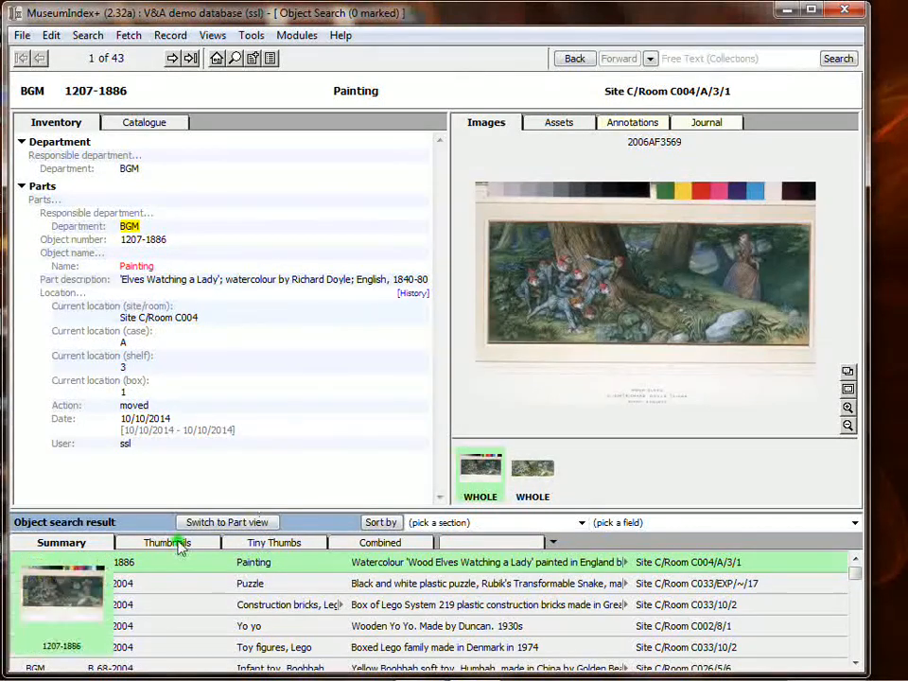
{"action": "scroll", "coordinate": [441, 598], "scroll_direction": "down", "scroll_amount": 1}
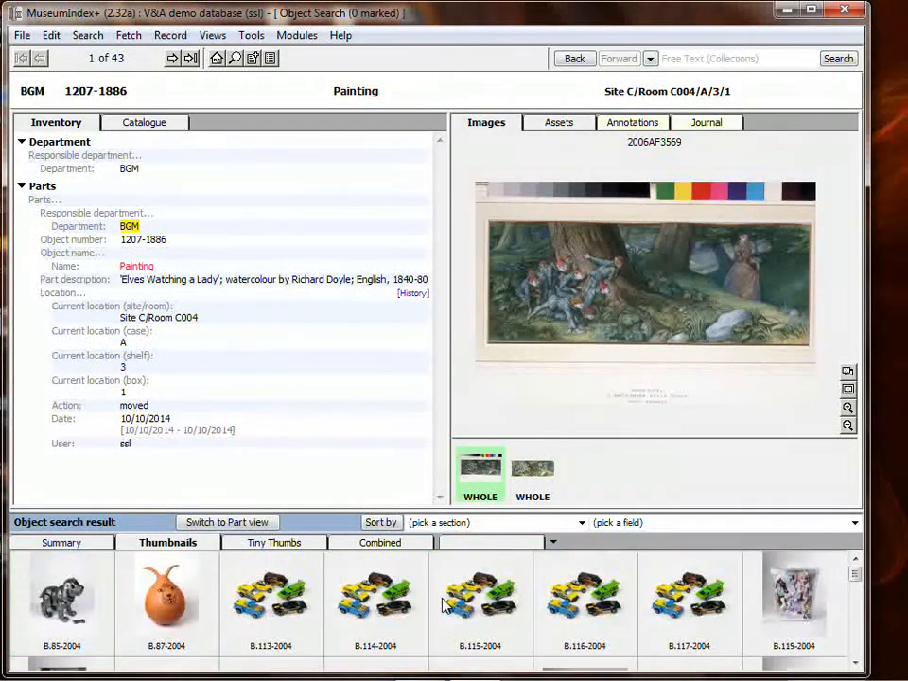
{"action": "scroll", "coordinate": [441, 598], "scroll_direction": "down", "scroll_amount": 2}
{"action": "scroll", "coordinate": [444, 606], "scroll_direction": "up", "scroll_amount": 1}
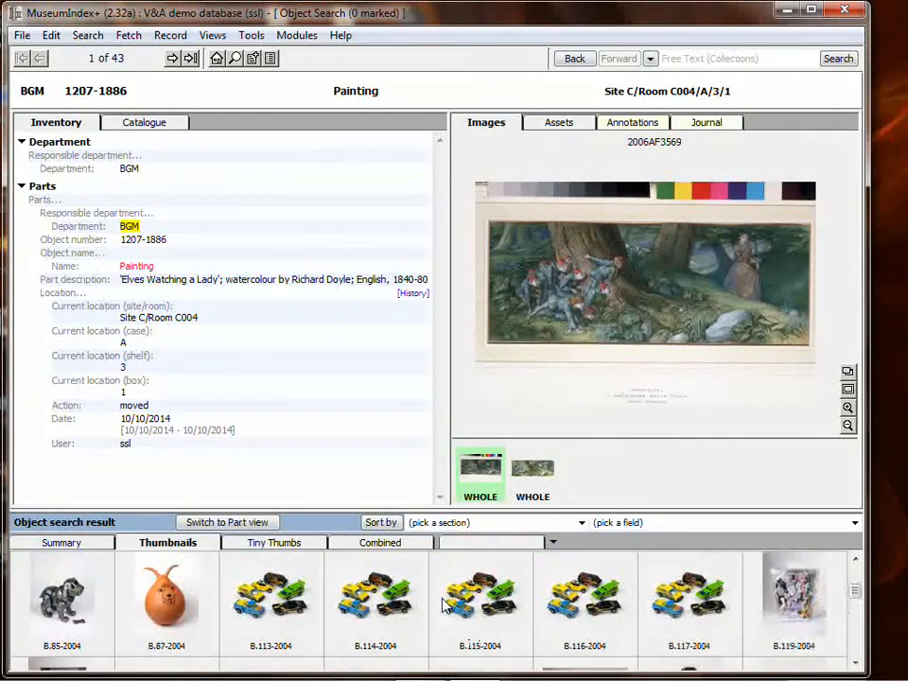
Mark the five toy car objects B.113-2004 to B.117-2004 and open the record of B.113-2004
{"action": "left_click", "coordinate": [289, 605]}
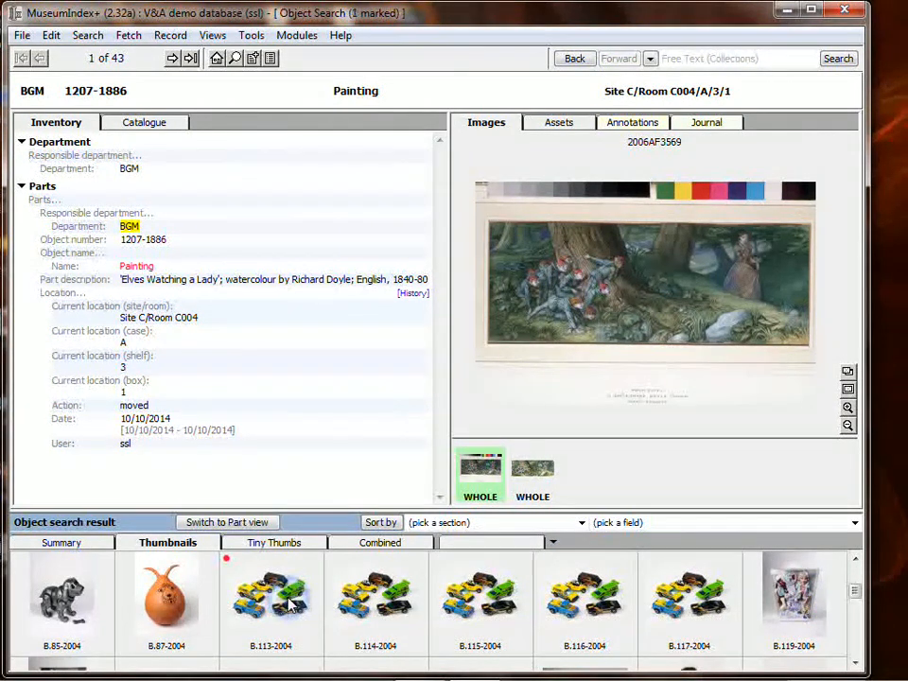
{"action": "left_click", "coordinate": [687, 619], "text": "shift"}
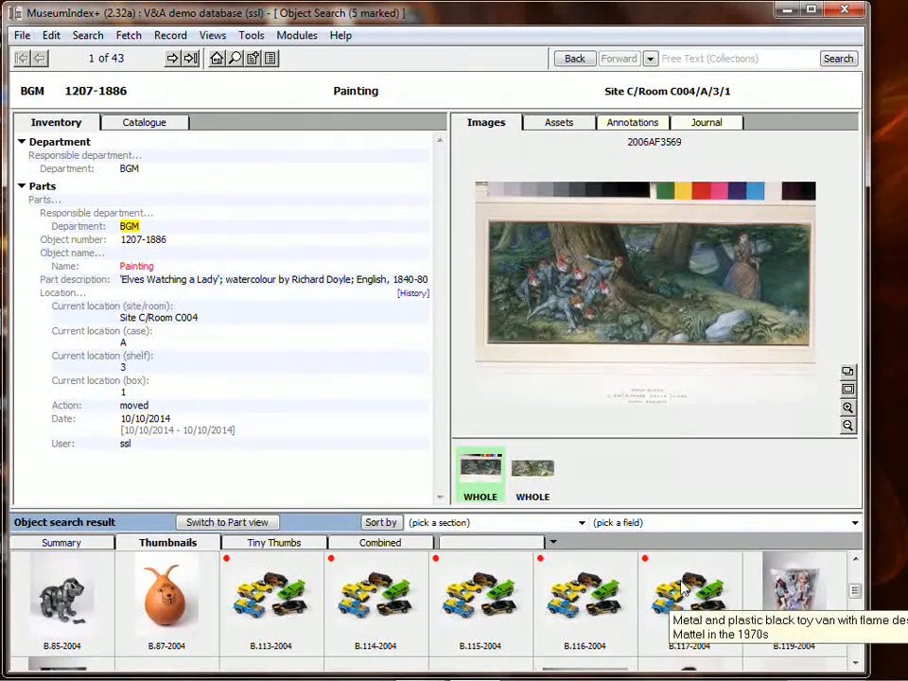
{"action": "left_click", "coordinate": [274, 596]}
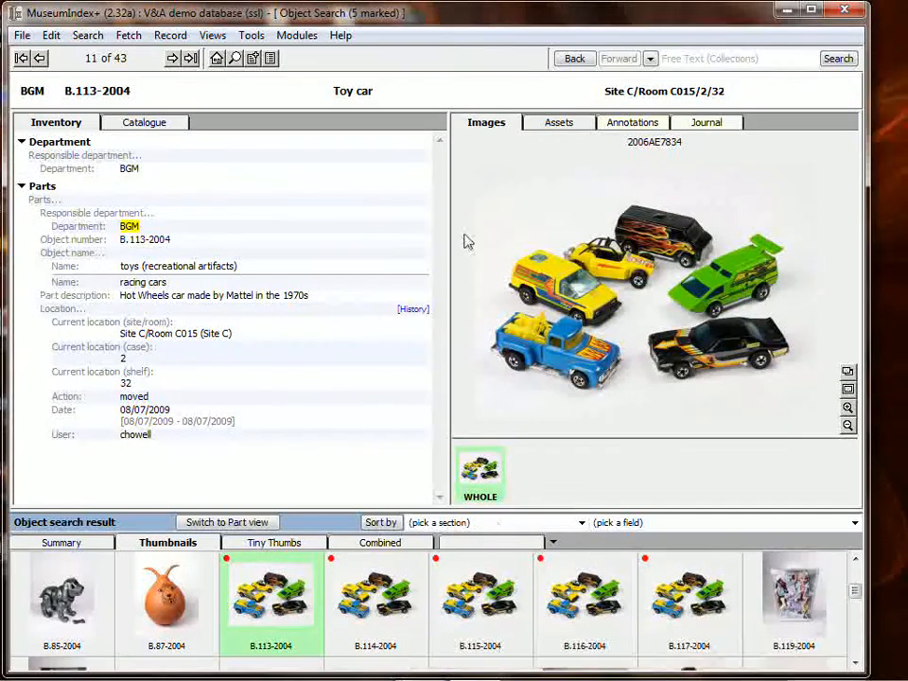
Start a batch location update for the toy cars and change the current site/room to Room F001 in Site F
{"action": "left_click", "coordinate": [172, 38]}
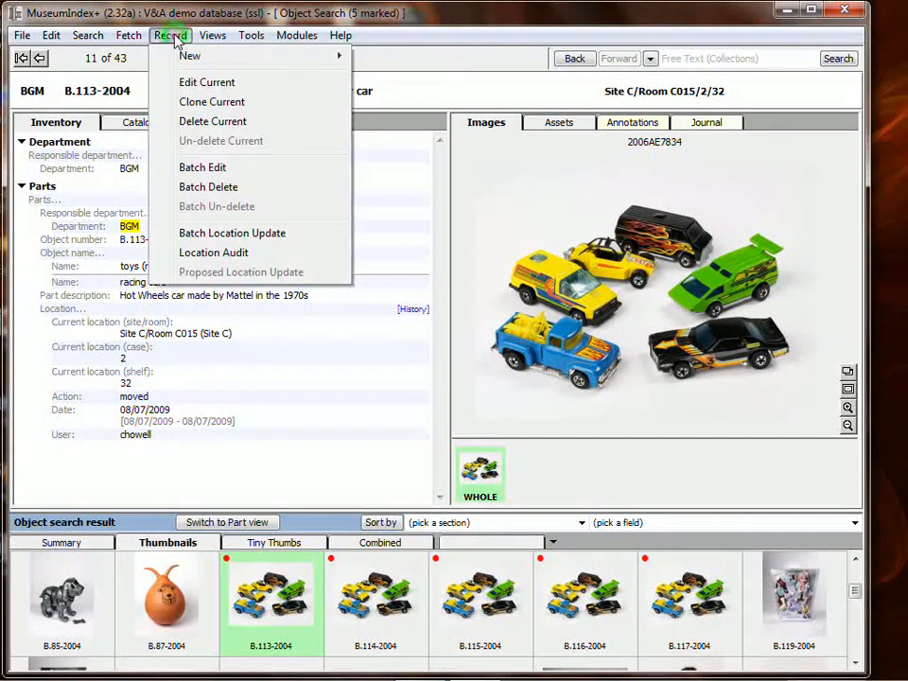
{"action": "left_click", "coordinate": [234, 235]}
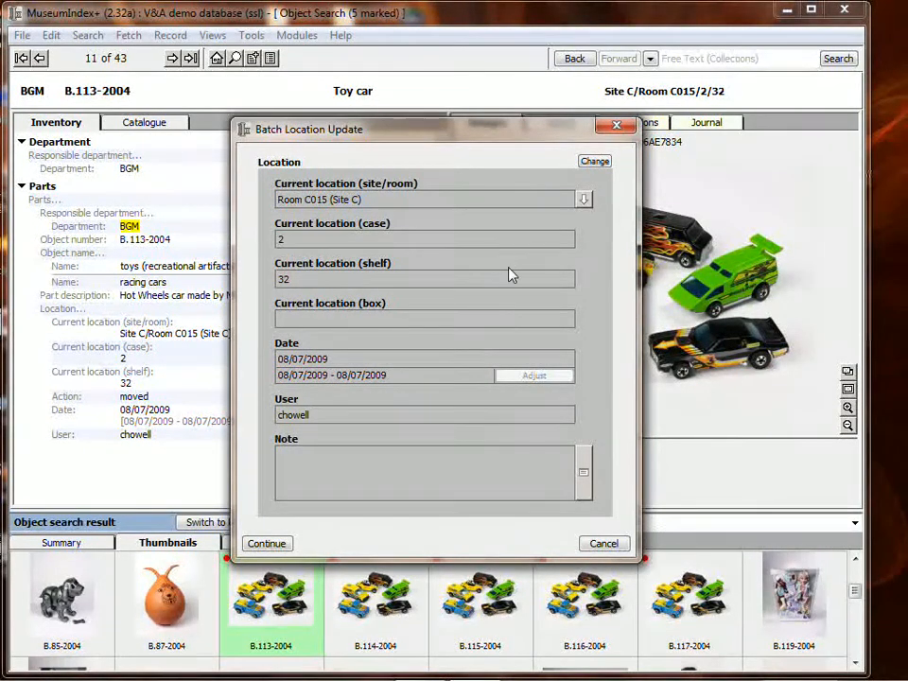
{"action": "left_click", "coordinate": [595, 163]}
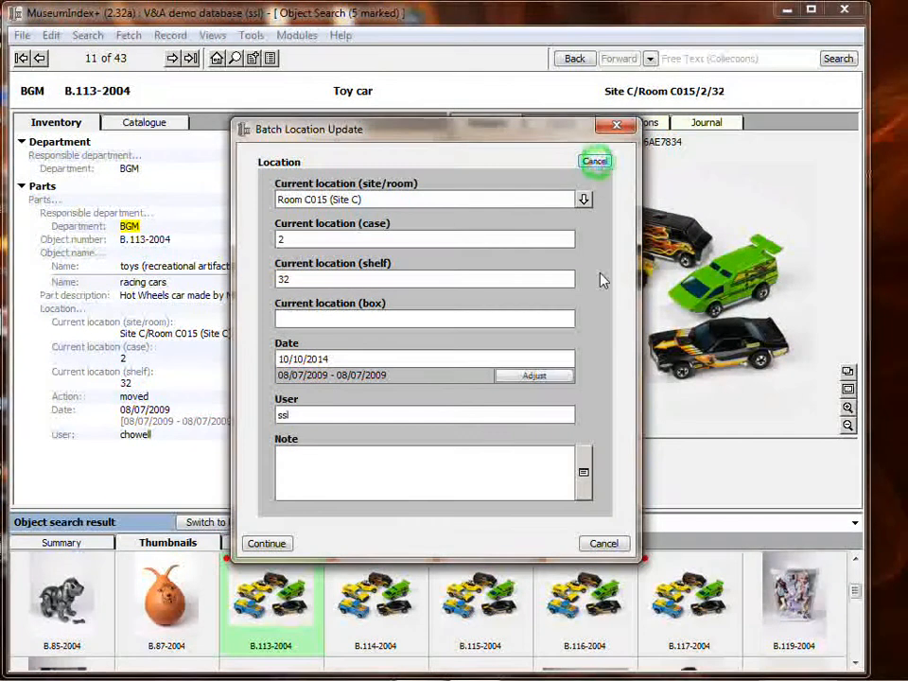
{"action": "left_click", "coordinate": [584, 199]}
{"action": "left_click_drag", "start_coordinate": [588, 293], "coordinate": [588, 246]}
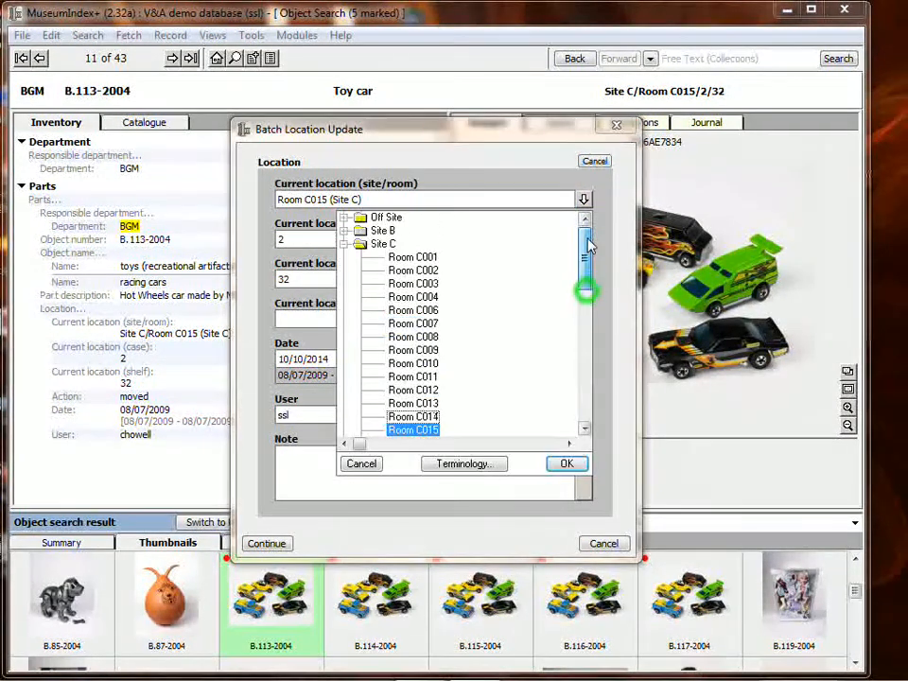
{"action": "left_click", "coordinate": [345, 244]}
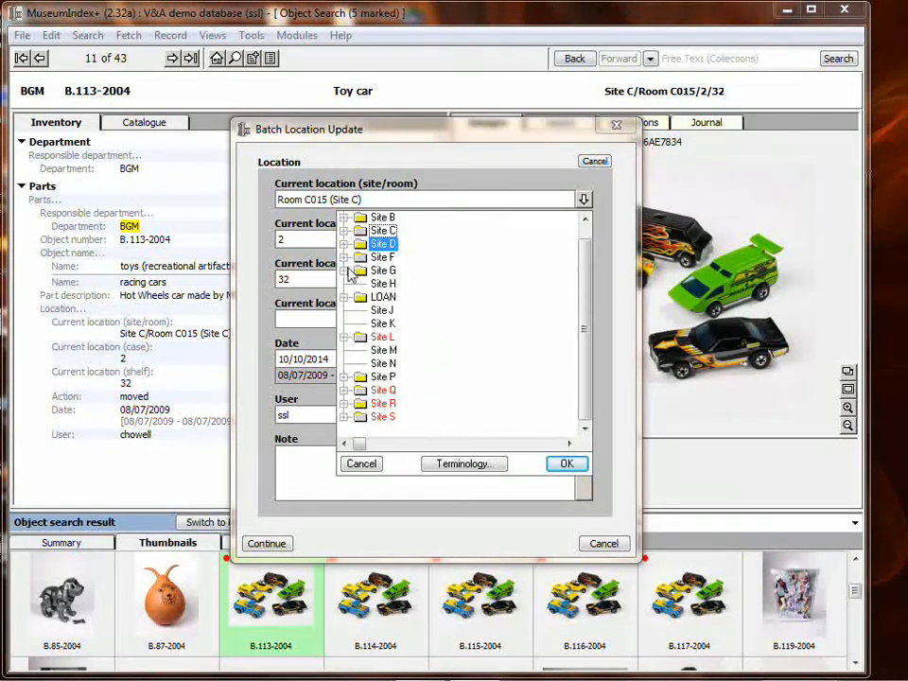
{"action": "left_click", "coordinate": [347, 258]}
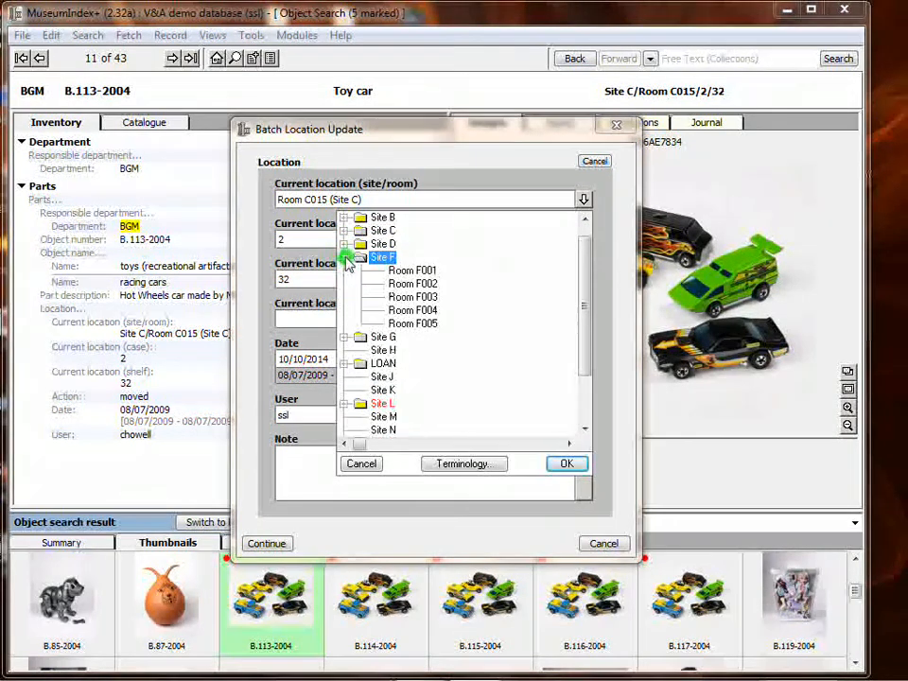
{"action": "double_click", "coordinate": [416, 270]}
Set the current location to case 3 and shelf 1, and apply the update to the marked records
{"action": "left_click", "coordinate": [334, 240]}
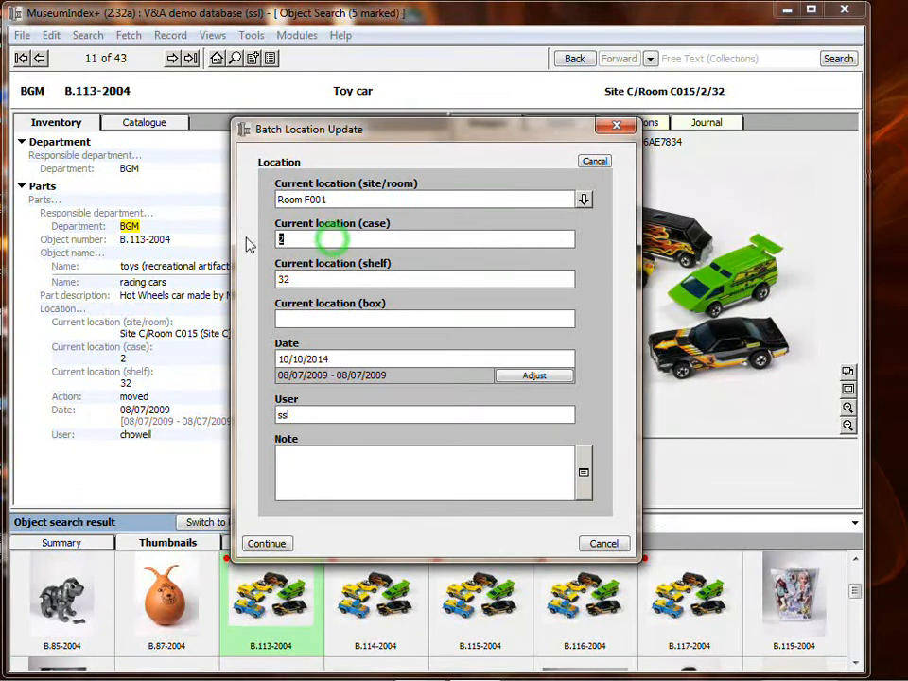
{"action": "type", "text": "3"}
{"action": "left_click", "coordinate": [299, 279]}
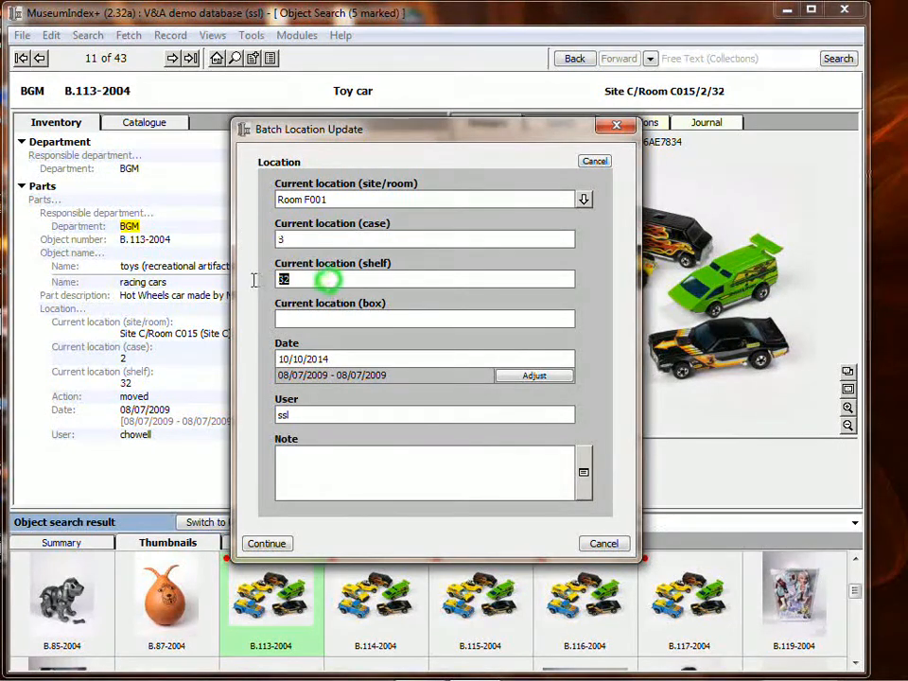
{"action": "type", "text": "1"}
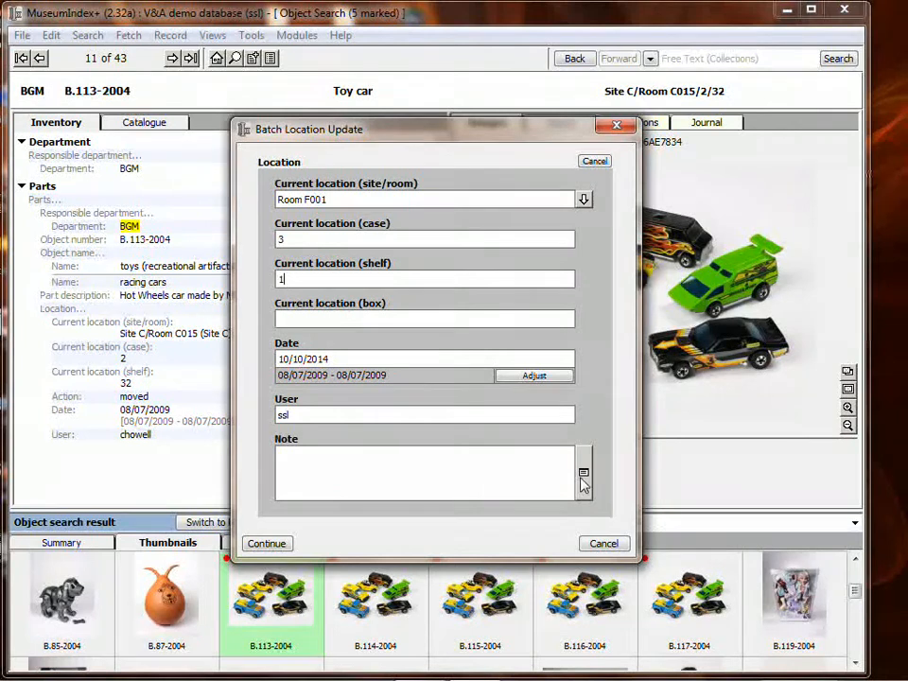
{"action": "left_click", "coordinate": [267, 544]}
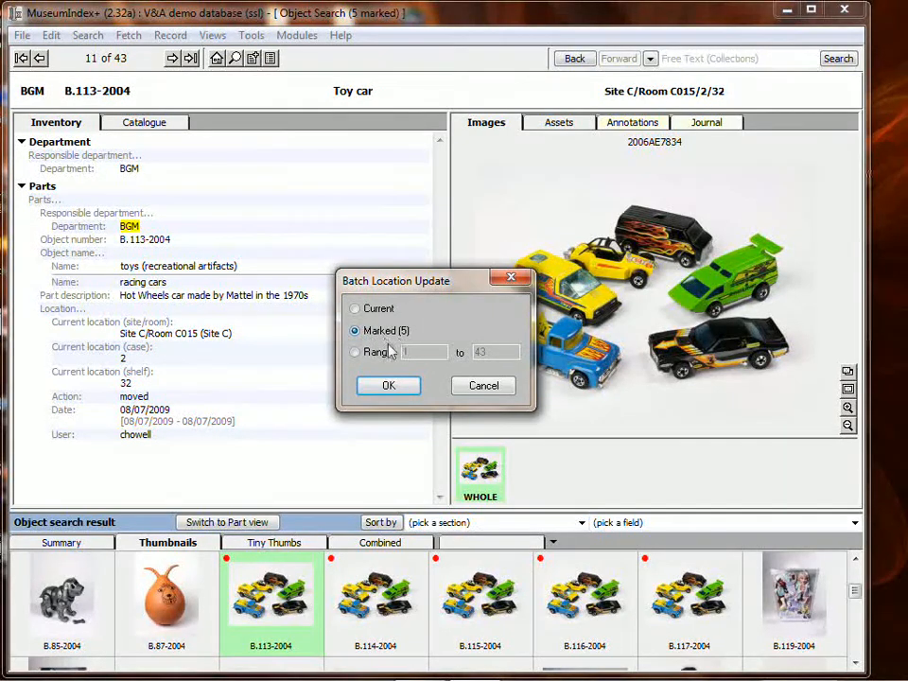
{"action": "left_click", "coordinate": [402, 385]}
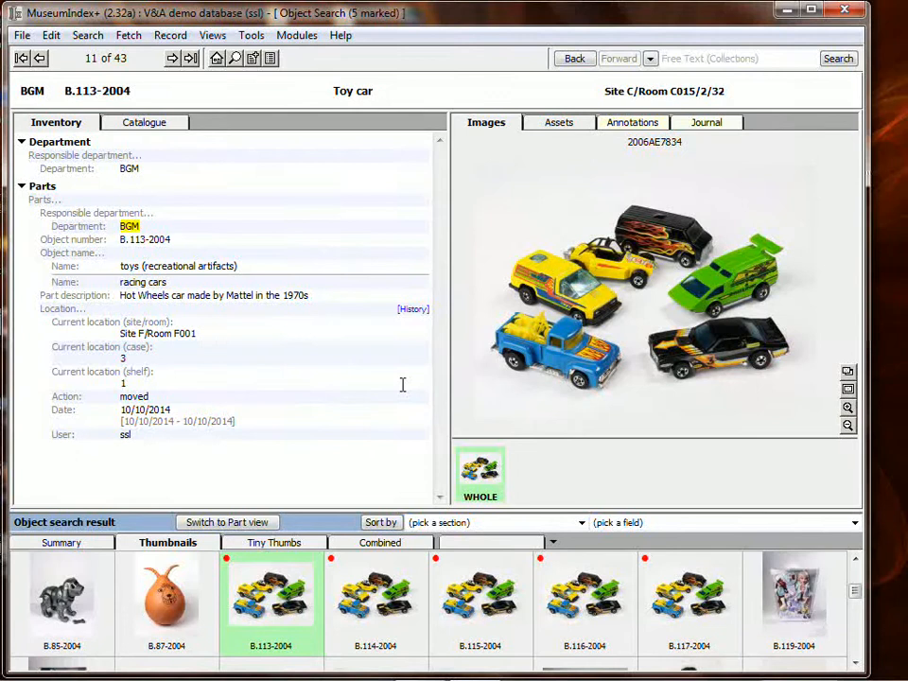
Review the toy cars' locations in the summary list and the location history of B.113-2004, and close the history
{"action": "left_click", "coordinate": [71, 542]}
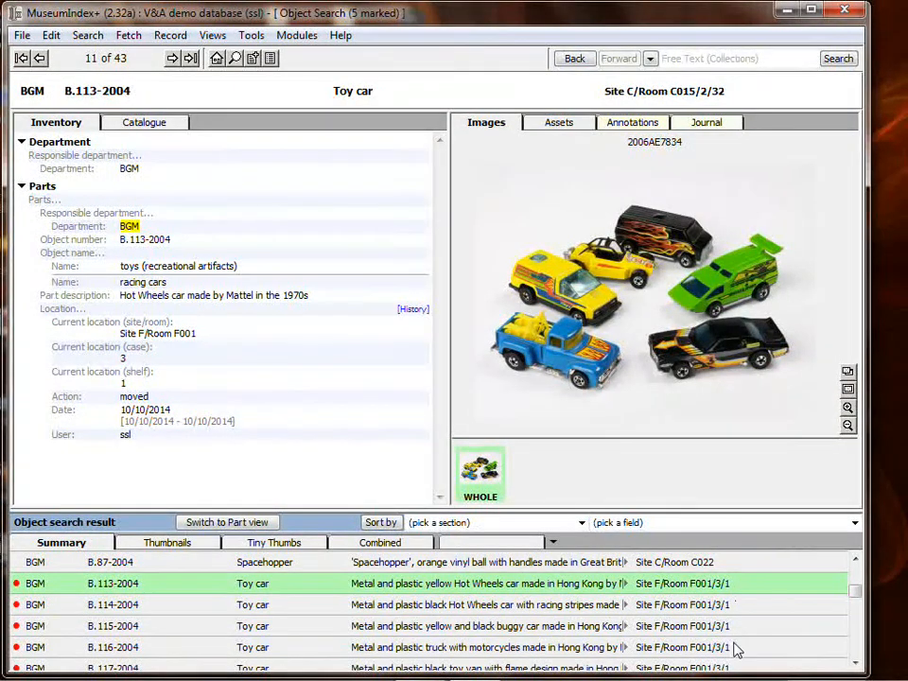
{"action": "scroll", "coordinate": [738, 649], "scroll_direction": "down", "scroll_amount": 1}
{"action": "scroll", "coordinate": [737, 649], "scroll_direction": "down", "scroll_amount": 1}
{"action": "scroll", "coordinate": [736, 649], "scroll_direction": "up", "scroll_amount": 2}
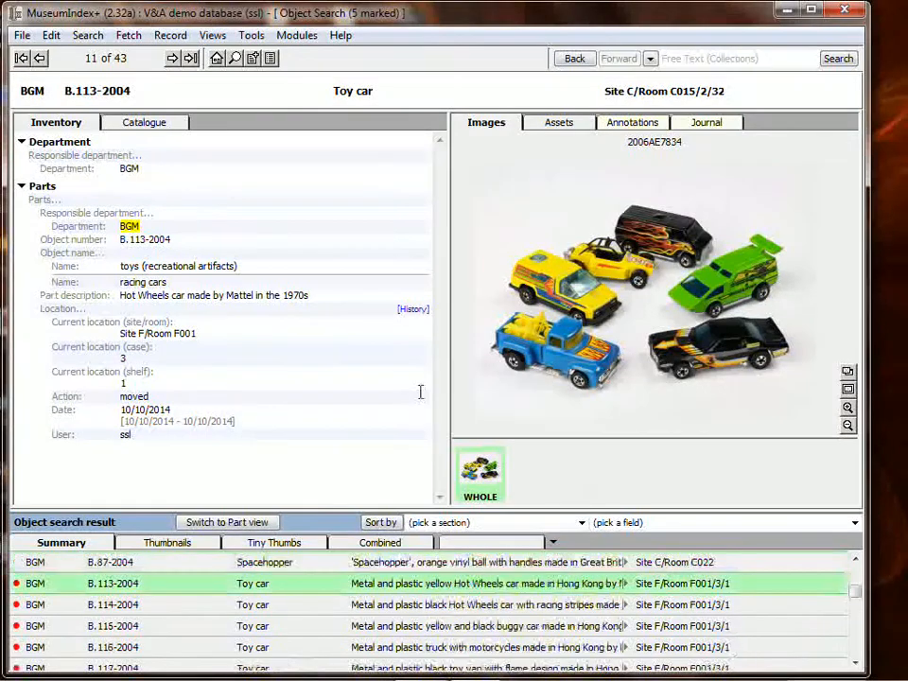
{"action": "left_click", "coordinate": [413, 310]}
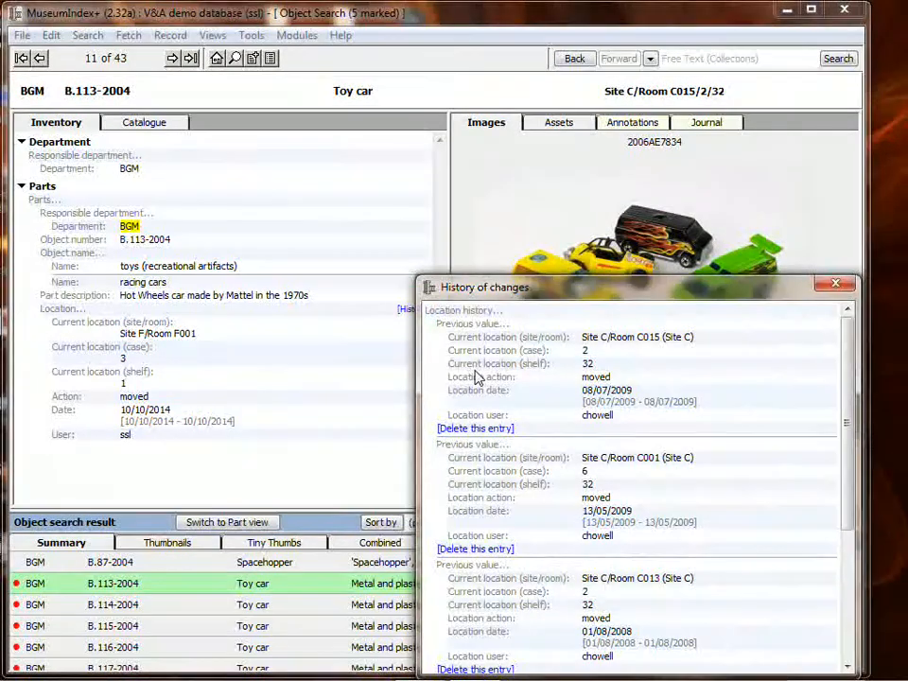
{"action": "left_click", "coordinate": [837, 286]}
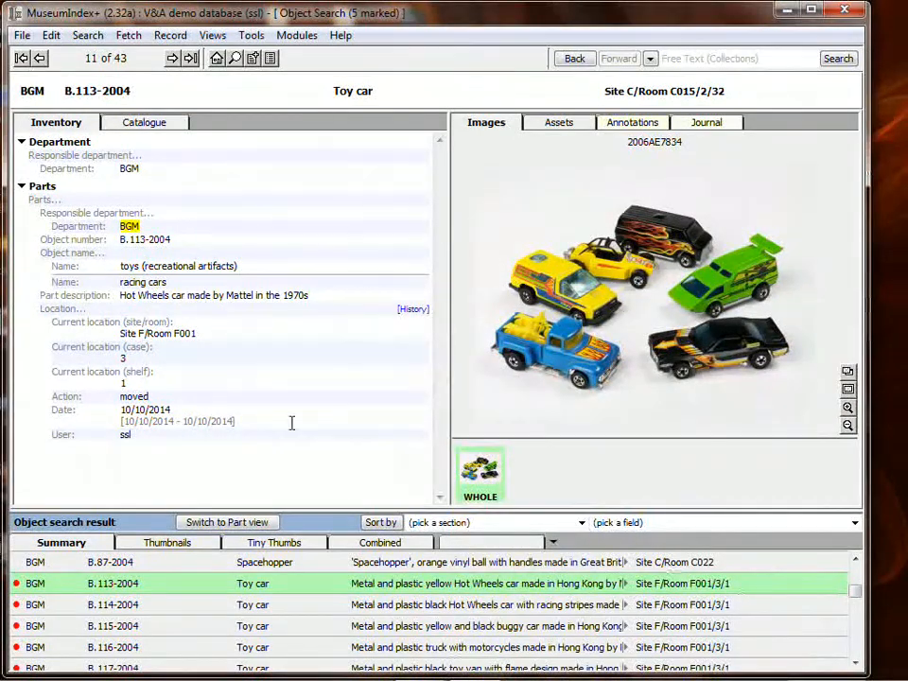
Unmark the five toy car objects B.113-2004 to B.117-2004 in the summary list
{"action": "scroll", "coordinate": [168, 577], "scroll_direction": "down", "scroll_amount": 1}
{"action": "left_click", "coordinate": [87, 563]}
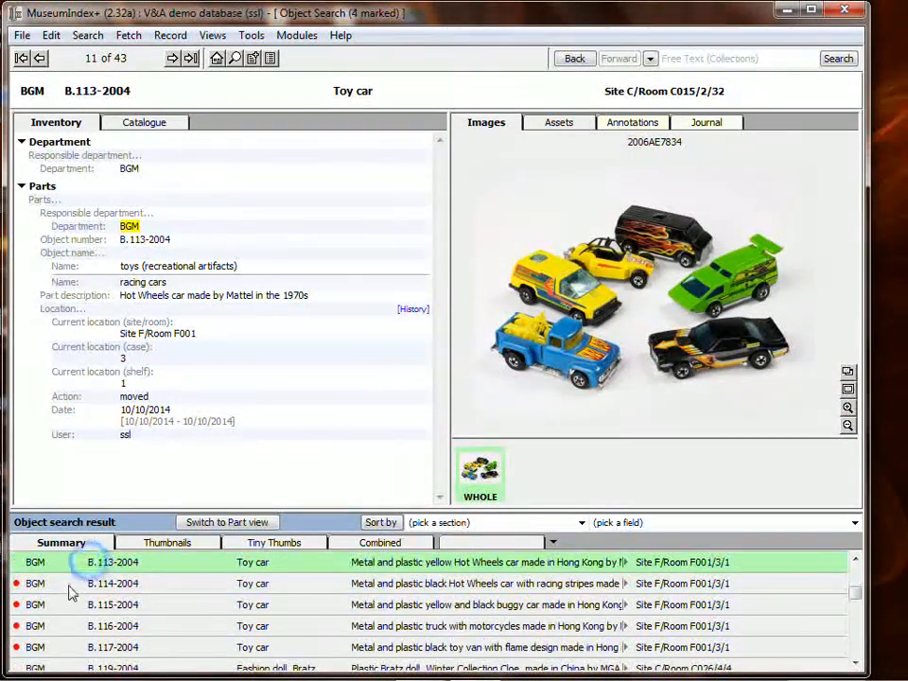
{"action": "left_click", "coordinate": [67, 583]}
{"action": "left_click", "coordinate": [55, 605]}
{"action": "left_click", "coordinate": [53, 625]}
{"action": "left_click", "coordinate": [49, 647]}
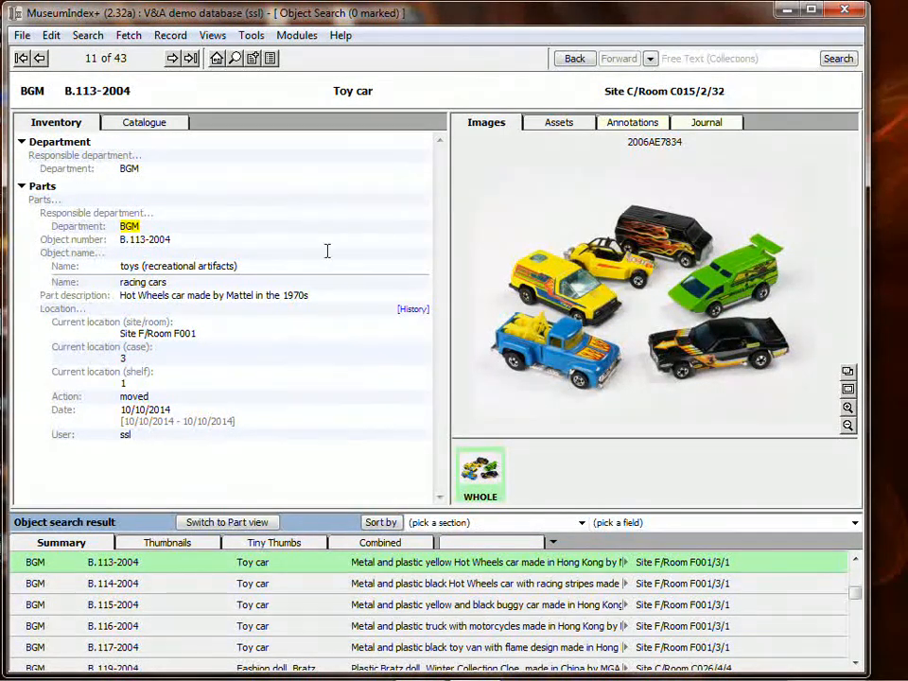
Start a location audit and audit toy cars B.113-2004, B.114-2004 and B.115-2004 as seen at their current location
{"action": "left_click", "coordinate": [176, 38]}
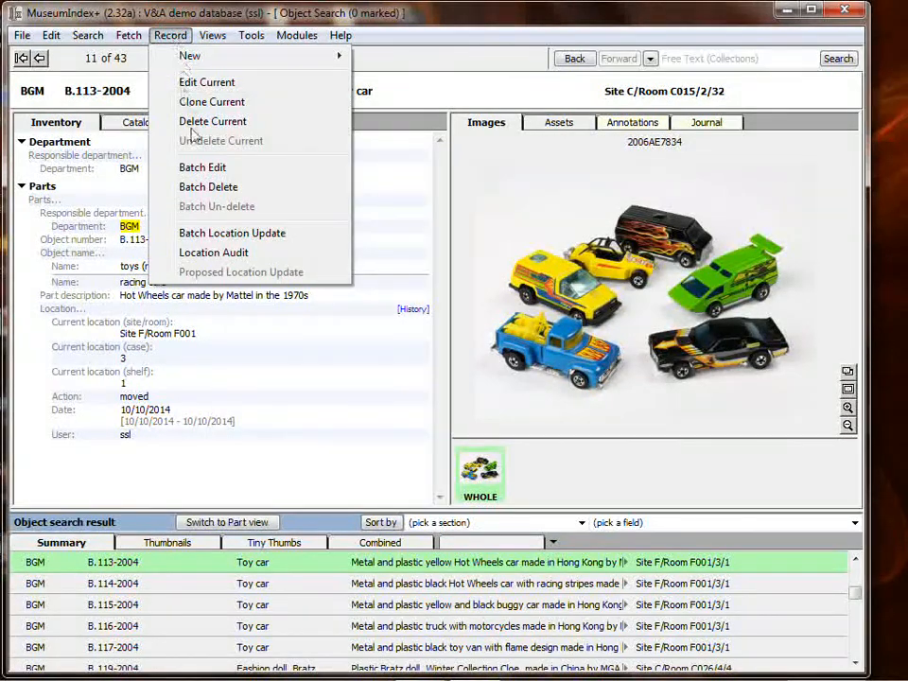
{"action": "left_click", "coordinate": [218, 253]}
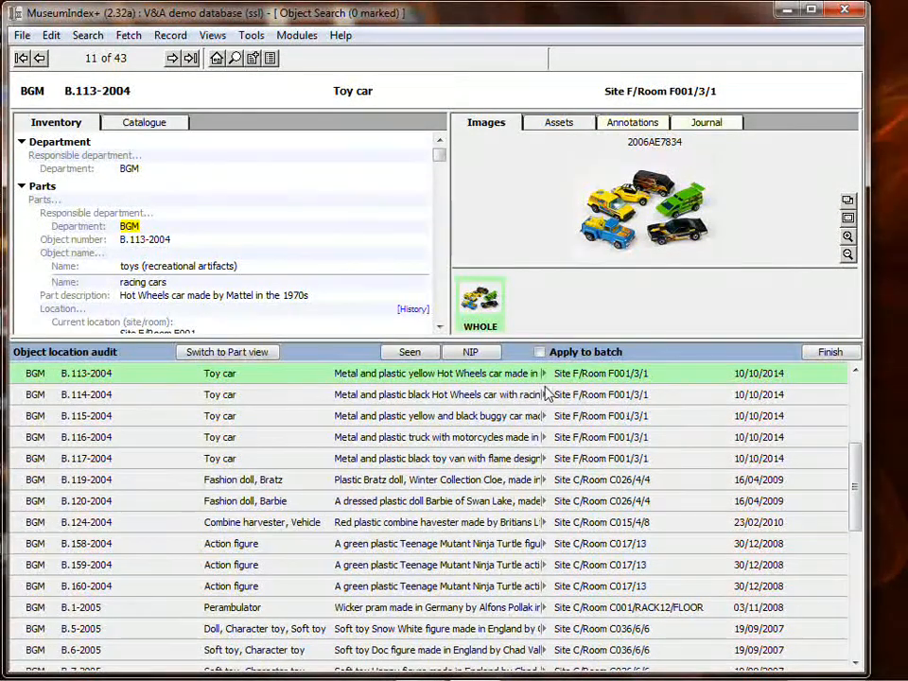
{"action": "left_click", "coordinate": [413, 352]}
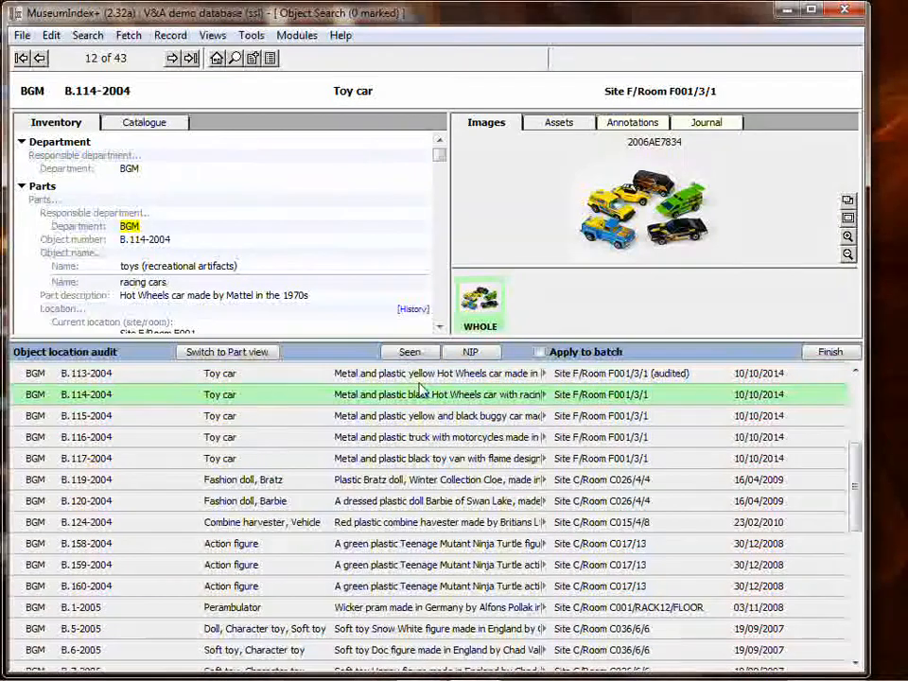
{"action": "left_click", "coordinate": [410, 354]}
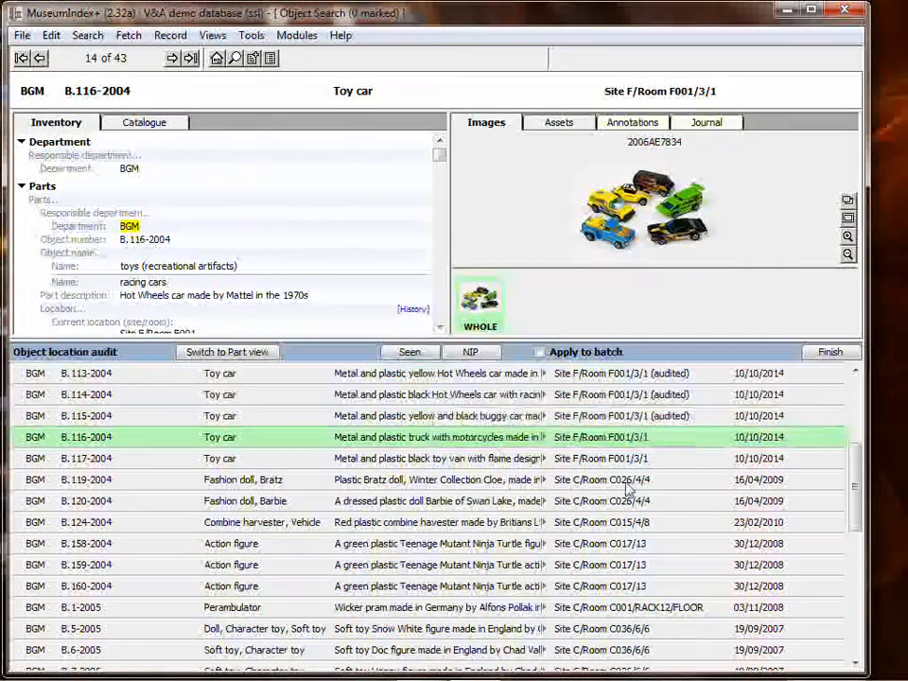
Mark objects B.116-2004, B.117-2004, B.119-2004 and B.120-2004 and audit the marked batch as seen
{"action": "double_click", "coordinate": [645, 444]}
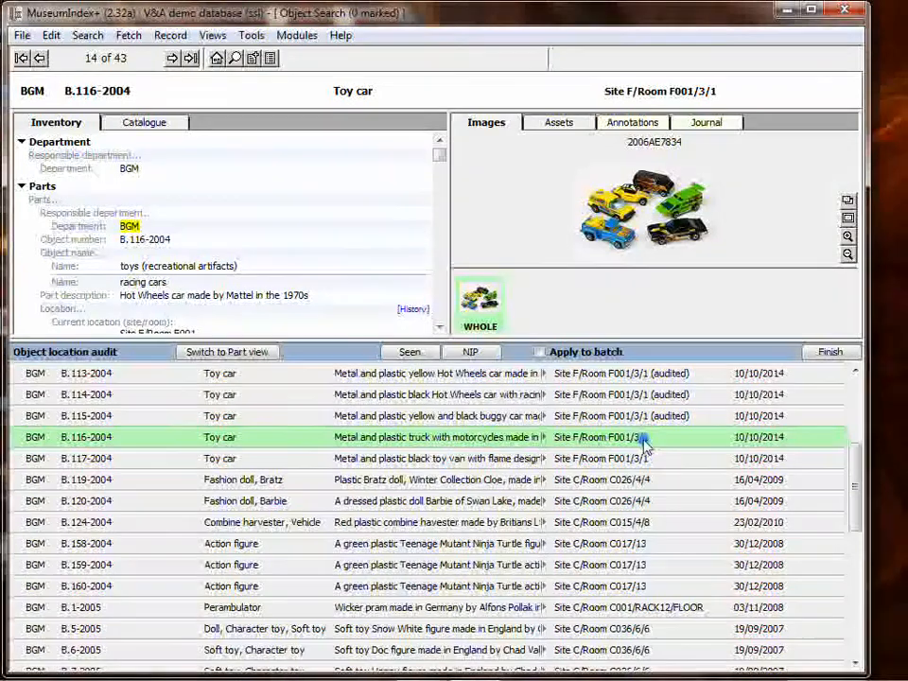
{"action": "left_click", "coordinate": [648, 505], "text": "shift"}
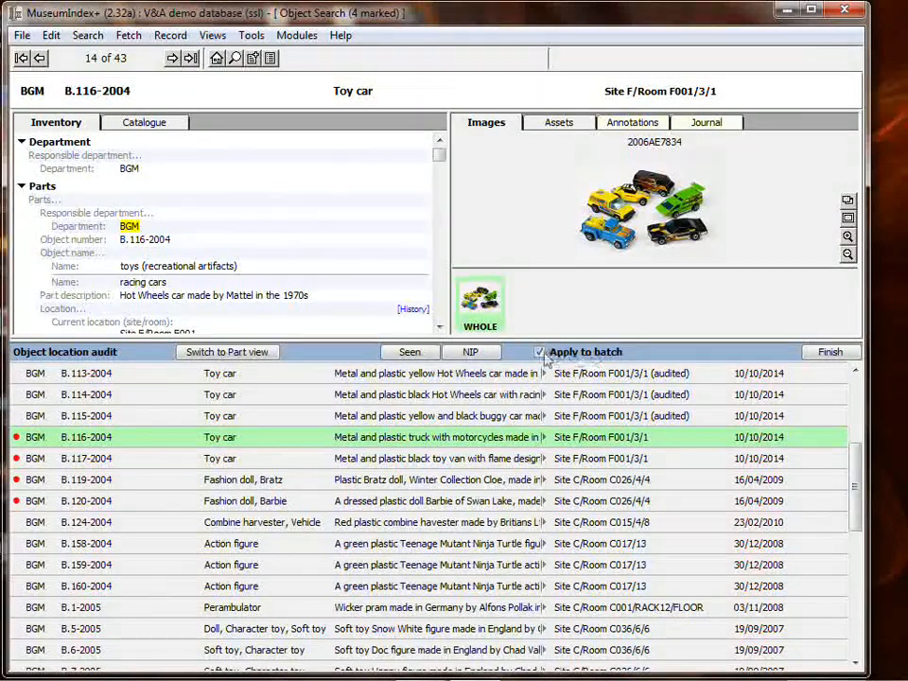
{"action": "left_click", "coordinate": [412, 355]}
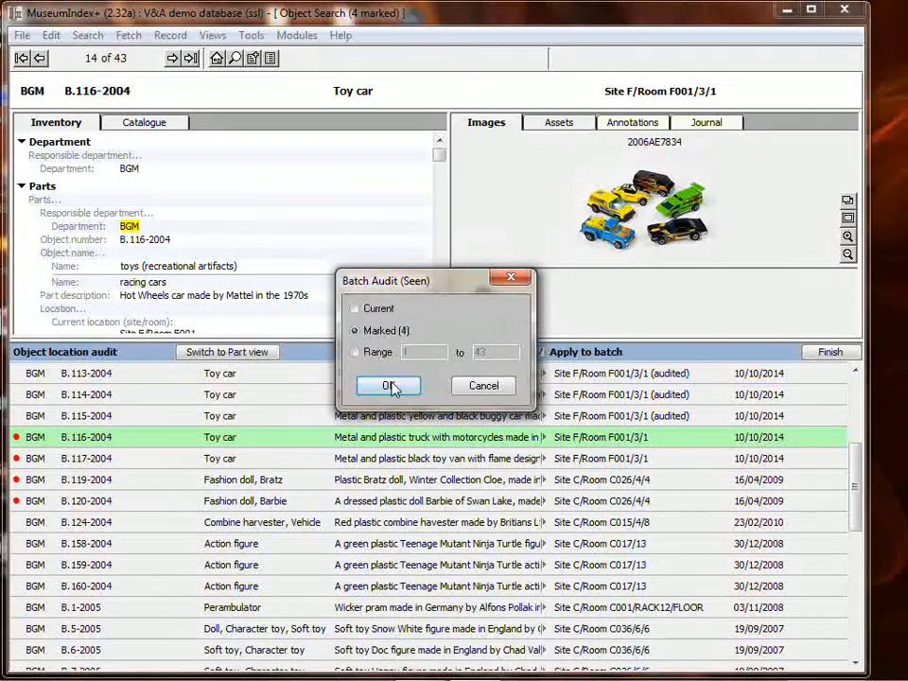
{"action": "left_click", "coordinate": [388, 385]}
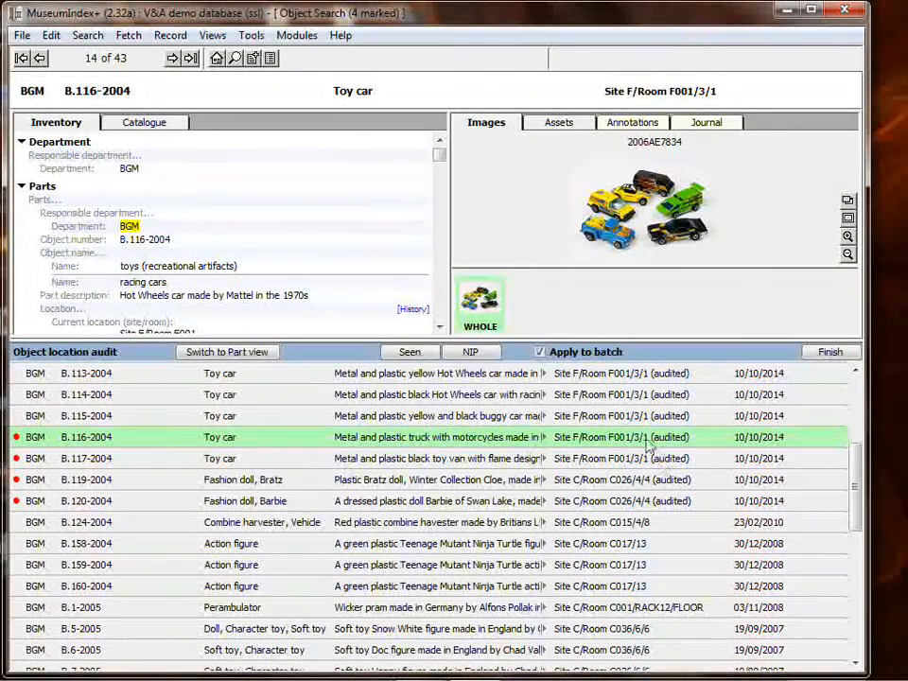
Unmark the four audited objects and audit the combine harvester B.124-2004 as not in place (NIP)
{"action": "left_click", "coordinate": [73, 435]}
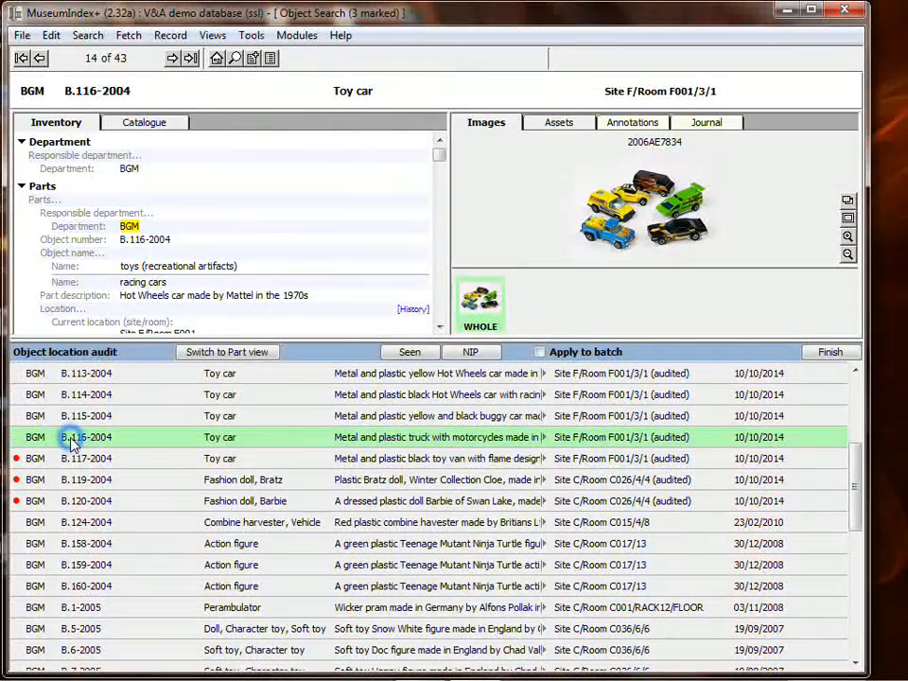
{"action": "left_click", "coordinate": [50, 499], "text": "shift"}
{"action": "left_click", "coordinate": [641, 523]}
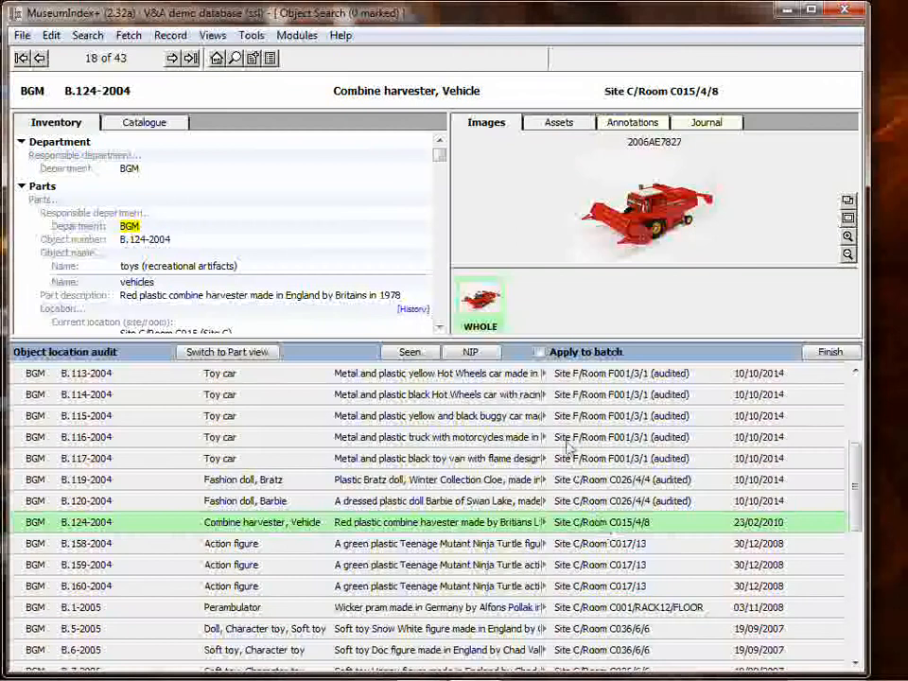
{"action": "left_click", "coordinate": [480, 352]}
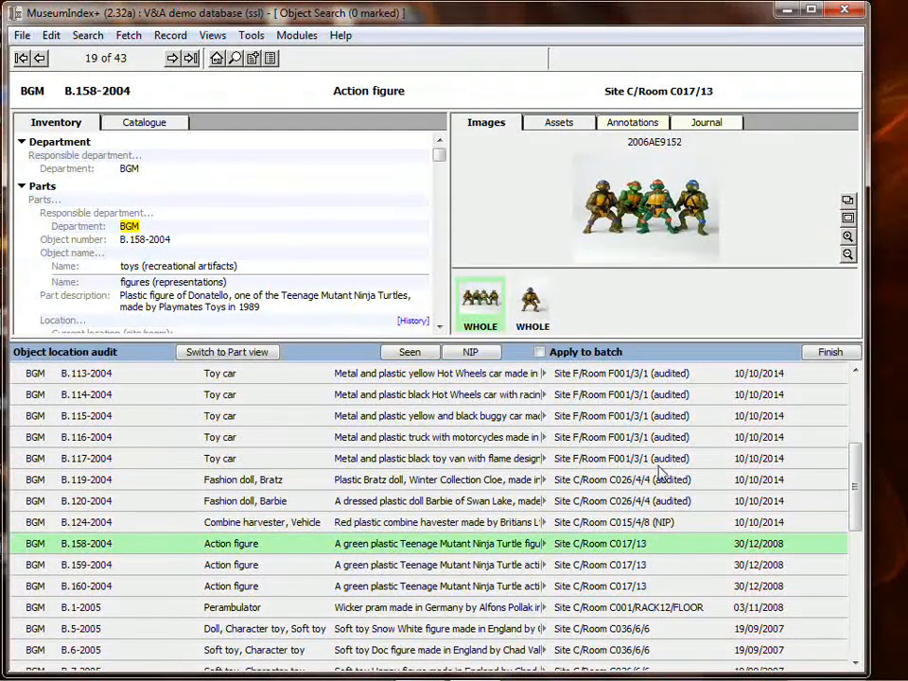
Audit action figures B.158-2004 to B.160-2004 as seen, then finish the audit with the combine harvester B.124-2004 selected
{"action": "left_click", "coordinate": [426, 355]}
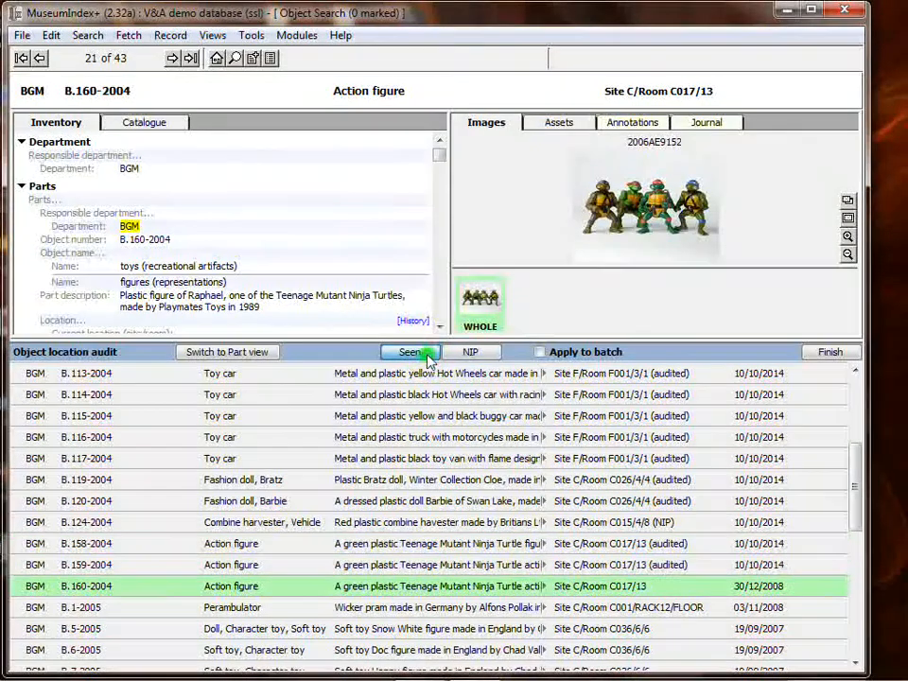
{"action": "left_click", "coordinate": [428, 357]}
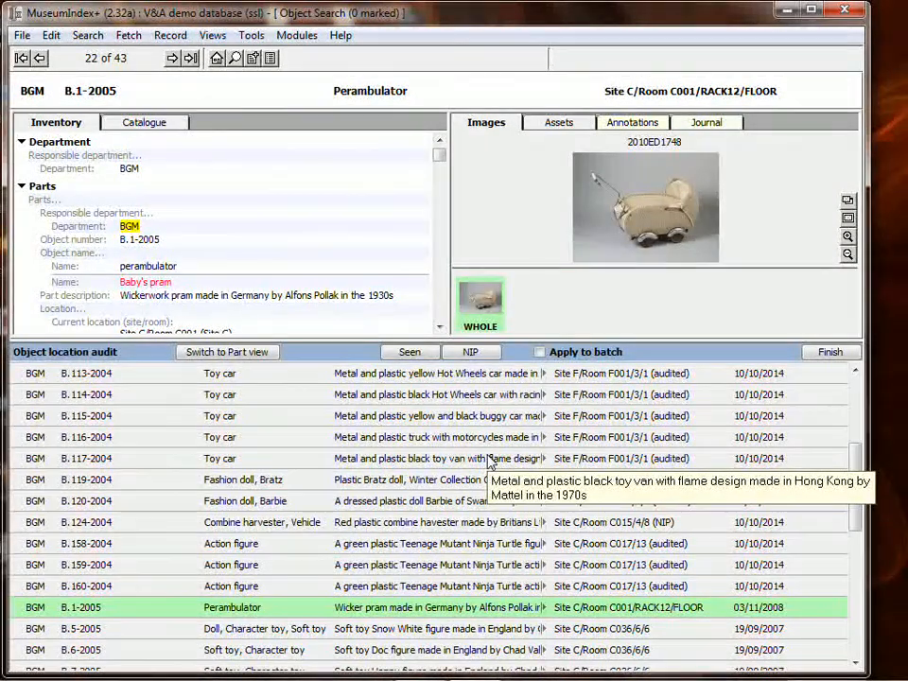
{"action": "left_click", "coordinate": [656, 523]}
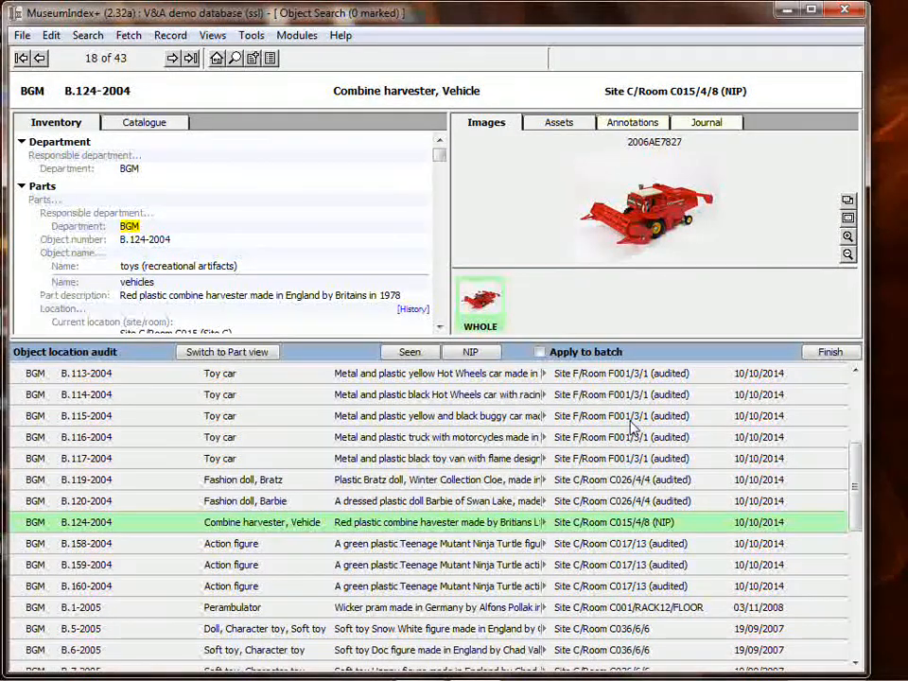
{"action": "left_click", "coordinate": [829, 352]}
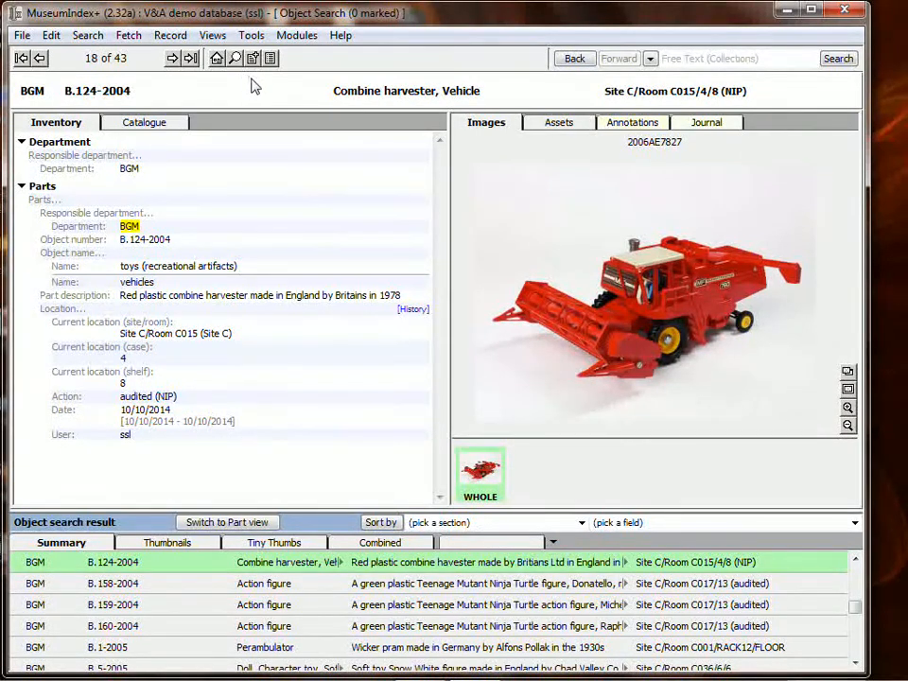
Return to the object search, change the number-of-parts criterion to find BGM objects with several parts, and run the search
{"action": "left_click", "coordinate": [574, 58]}
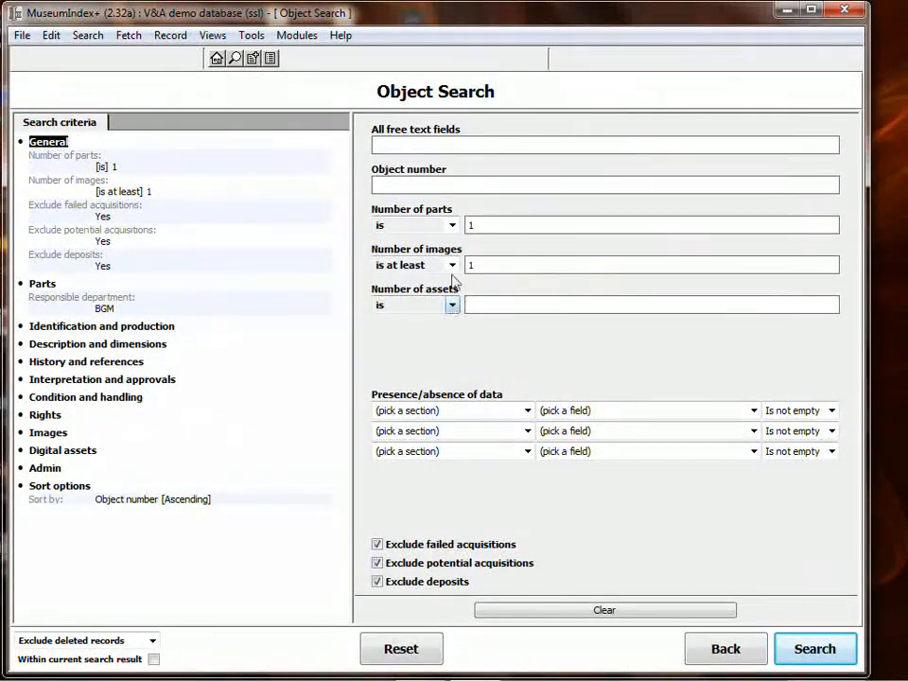
{"action": "double_click", "coordinate": [502, 224]}
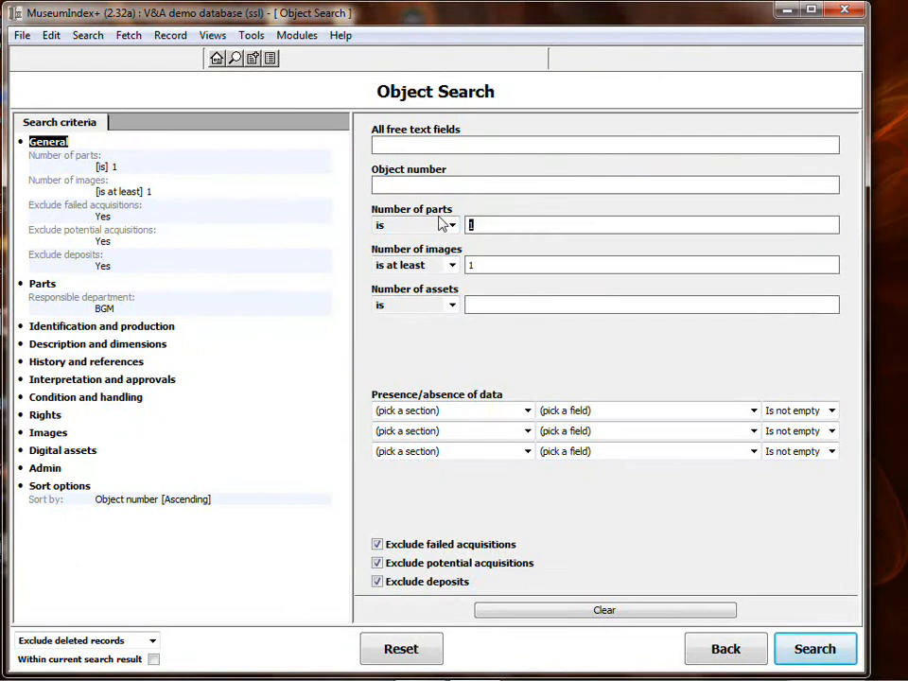
{"action": "key", "text": "Return"}
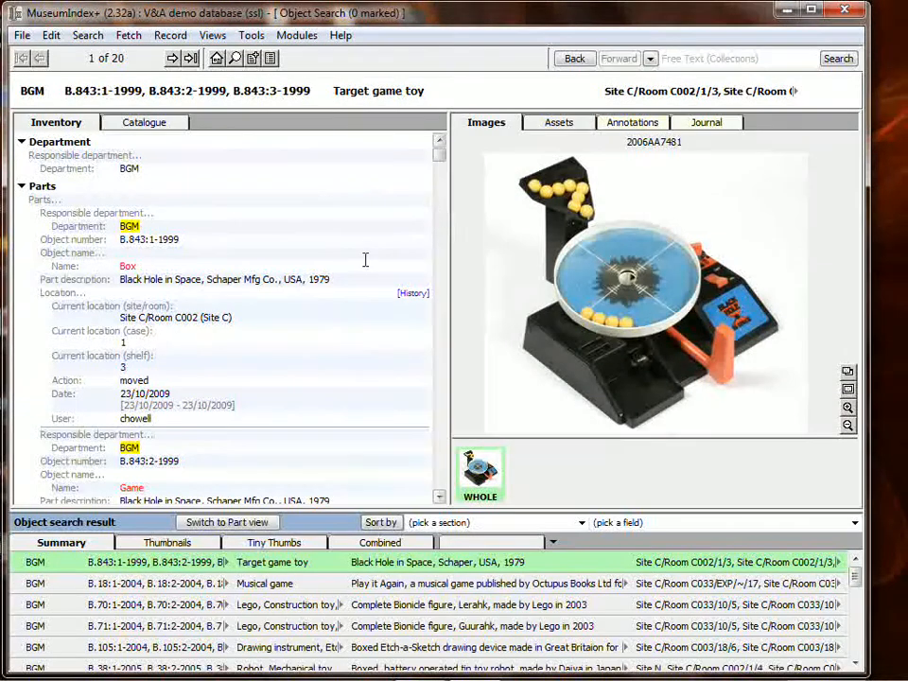
Show the search results as thumbnails and review the part records of the red astronaut robot B.38-2005
{"action": "left_click", "coordinate": [169, 543]}
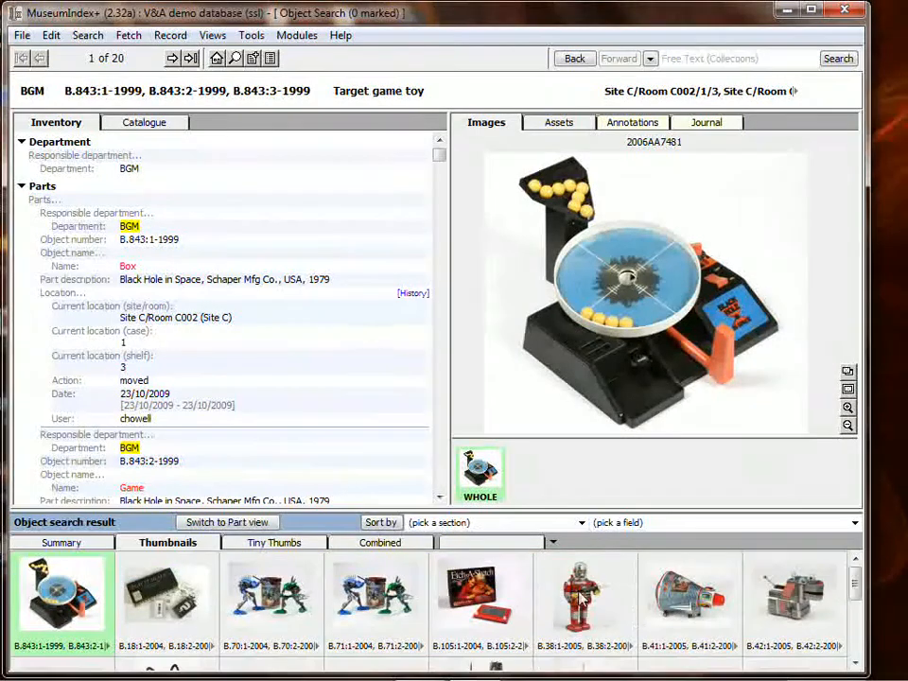
{"action": "scroll", "coordinate": [634, 613], "scroll_direction": "down", "scroll_amount": 1}
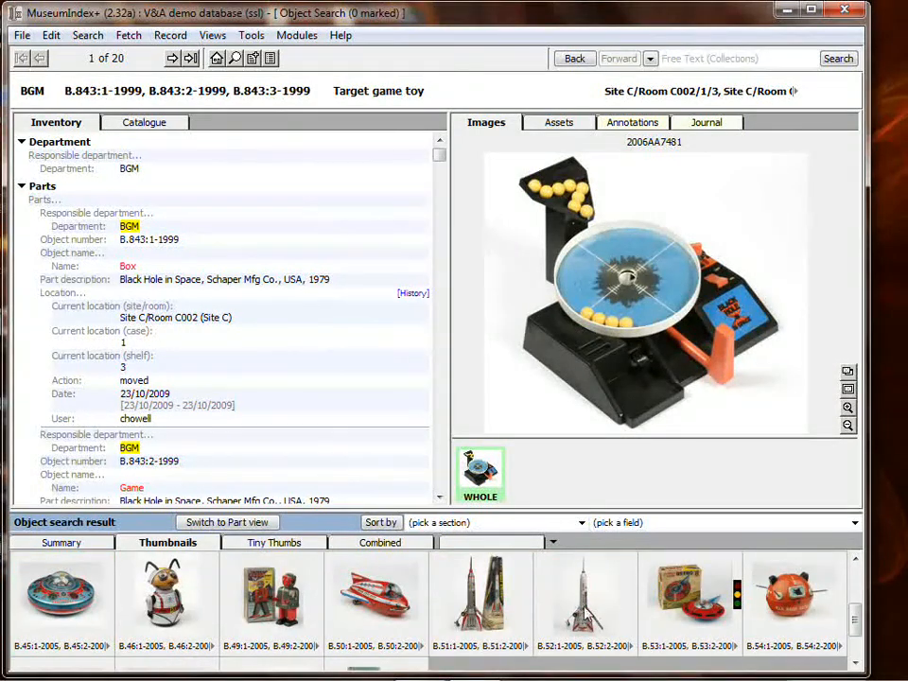
{"action": "scroll", "coordinate": [585, 613], "scroll_direction": "up", "scroll_amount": 1}
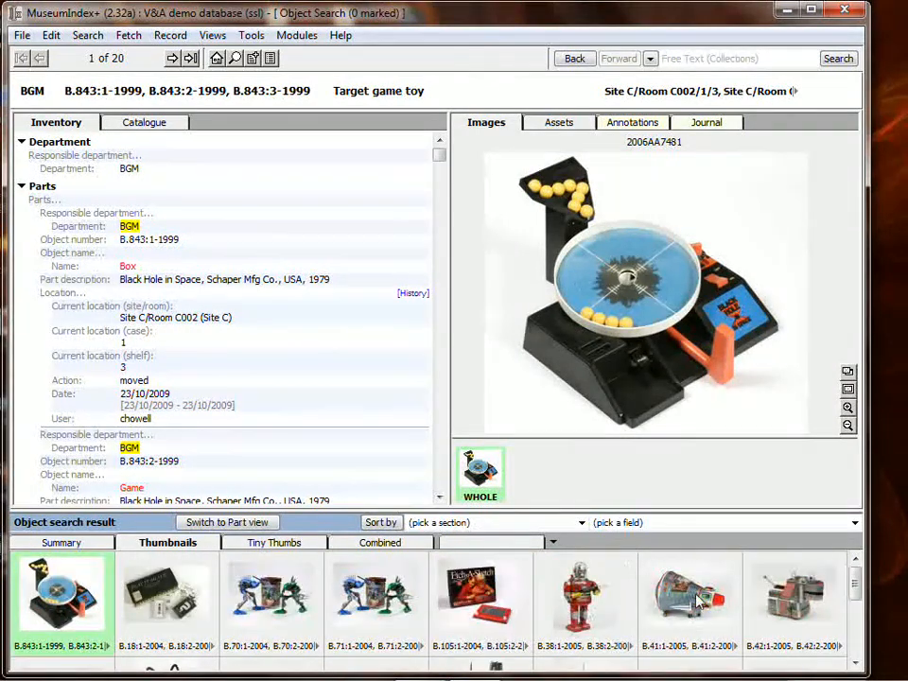
{"action": "left_click", "coordinate": [579, 595]}
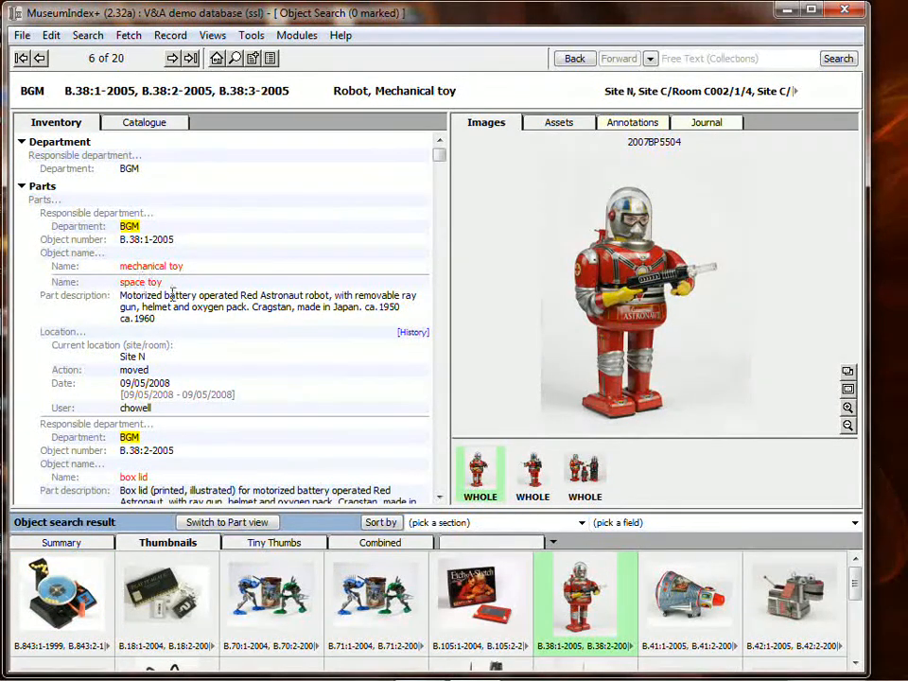
{"action": "scroll", "coordinate": [179, 300], "scroll_direction": "down", "scroll_amount": 5}
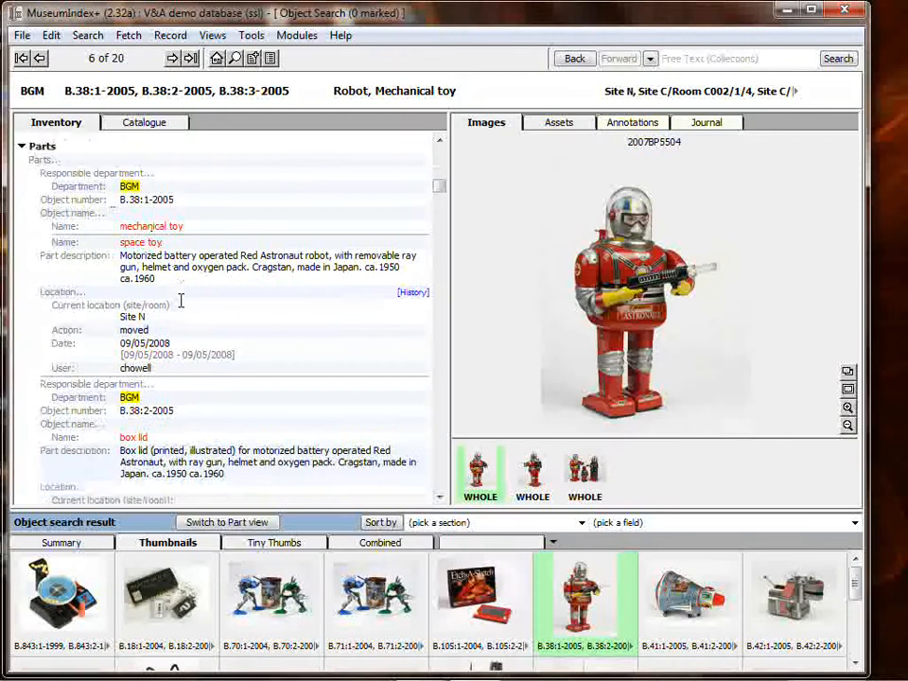
{"action": "scroll", "coordinate": [176, 352], "scroll_direction": "down", "scroll_amount": 1}
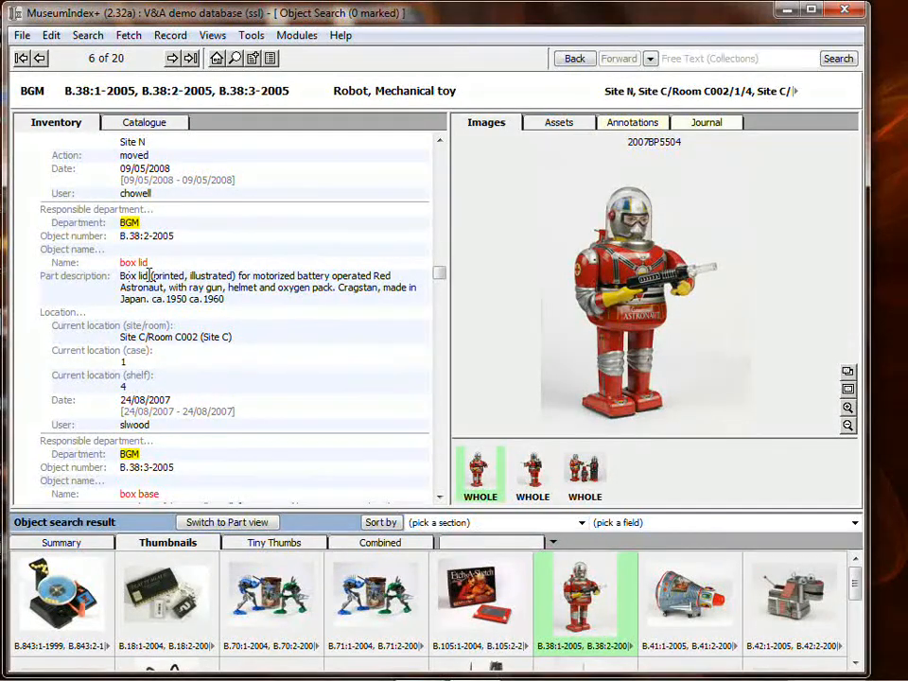
{"action": "scroll", "coordinate": [151, 275], "scroll_direction": "down", "scroll_amount": 3}
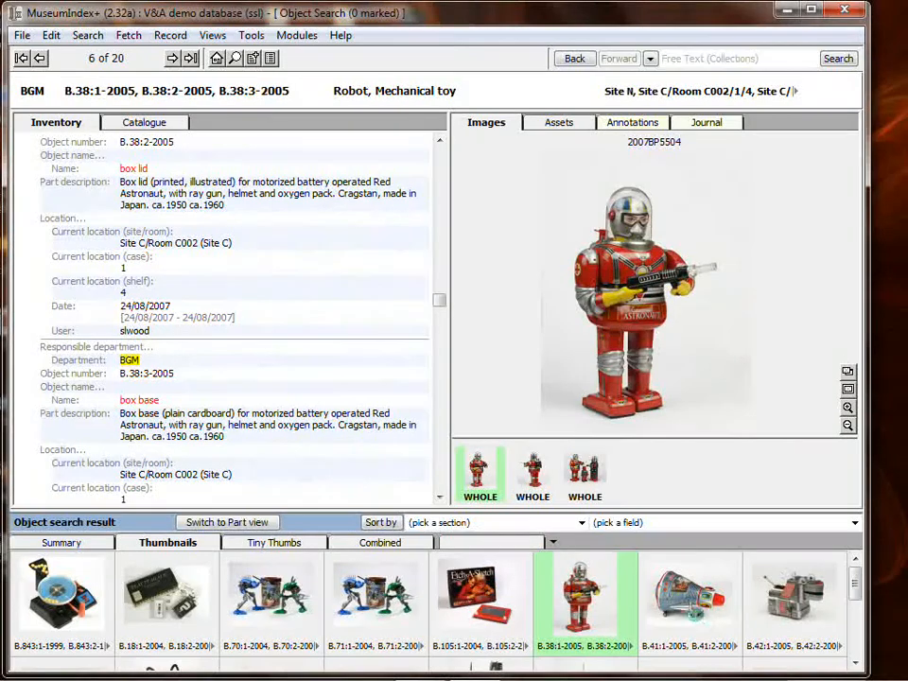
Review the part records of the space capsule B.41-2005 and the Etch-a-Sketch B.105-2004
{"action": "left_click", "coordinate": [690, 607]}
{"action": "scroll", "coordinate": [195, 316], "scroll_direction": "down", "scroll_amount": 2}
{"action": "scroll", "coordinate": [183, 230], "scroll_direction": "down", "scroll_amount": 5}
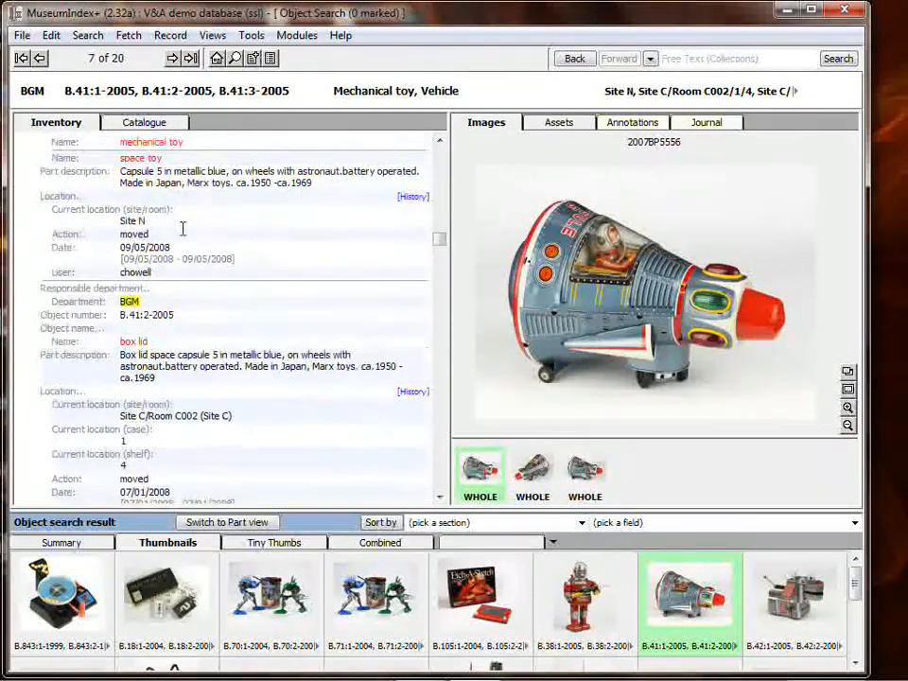
{"action": "scroll", "coordinate": [183, 230], "scroll_direction": "up", "scroll_amount": 6}
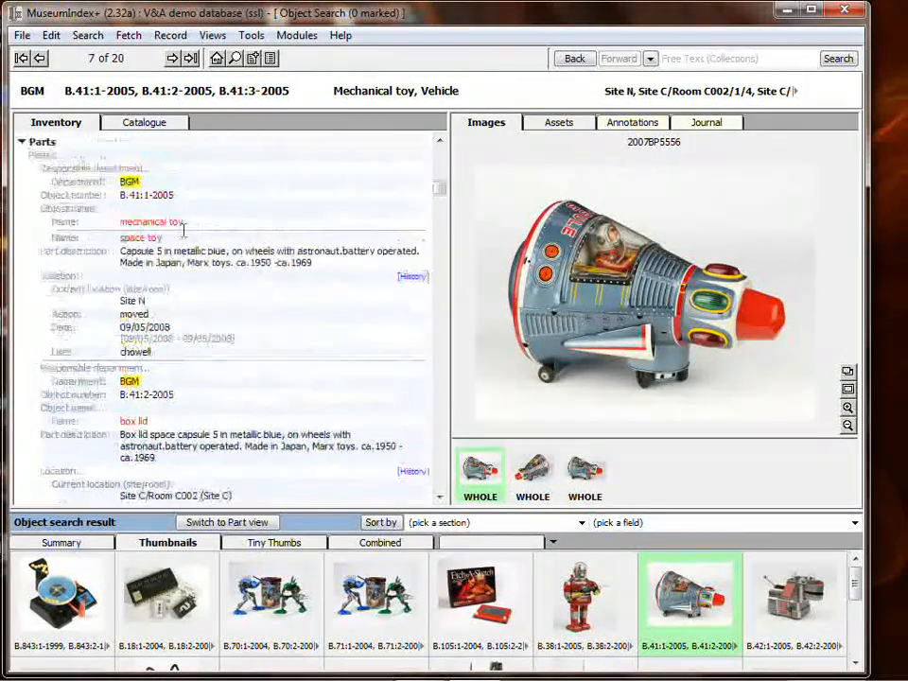
{"action": "left_click", "coordinate": [487, 614]}
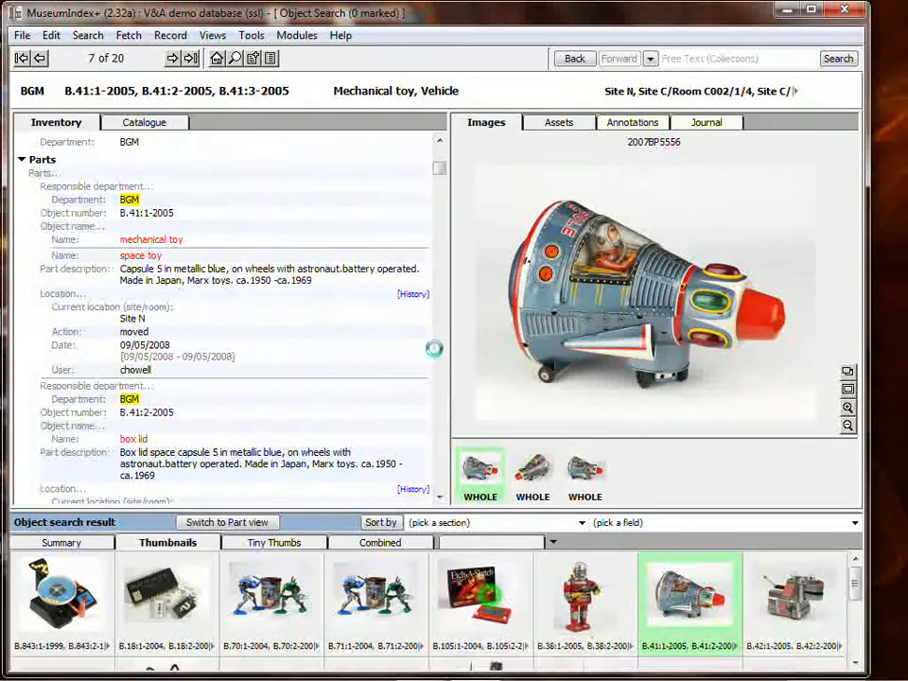
{"action": "scroll", "coordinate": [234, 301], "scroll_direction": "down", "scroll_amount": 5}
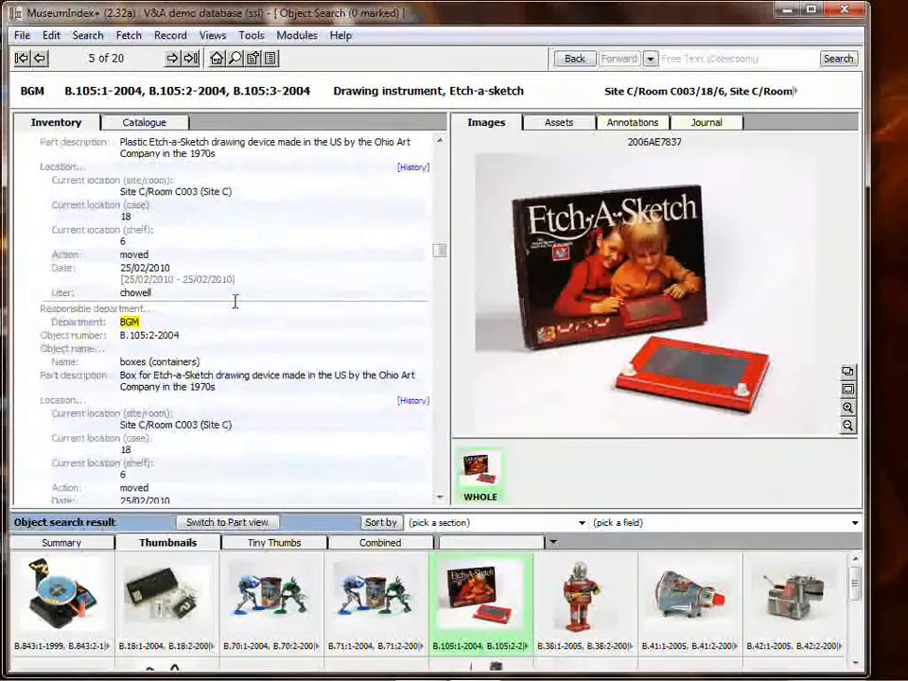
{"action": "scroll", "coordinate": [235, 301], "scroll_direction": "up", "scroll_amount": 5}
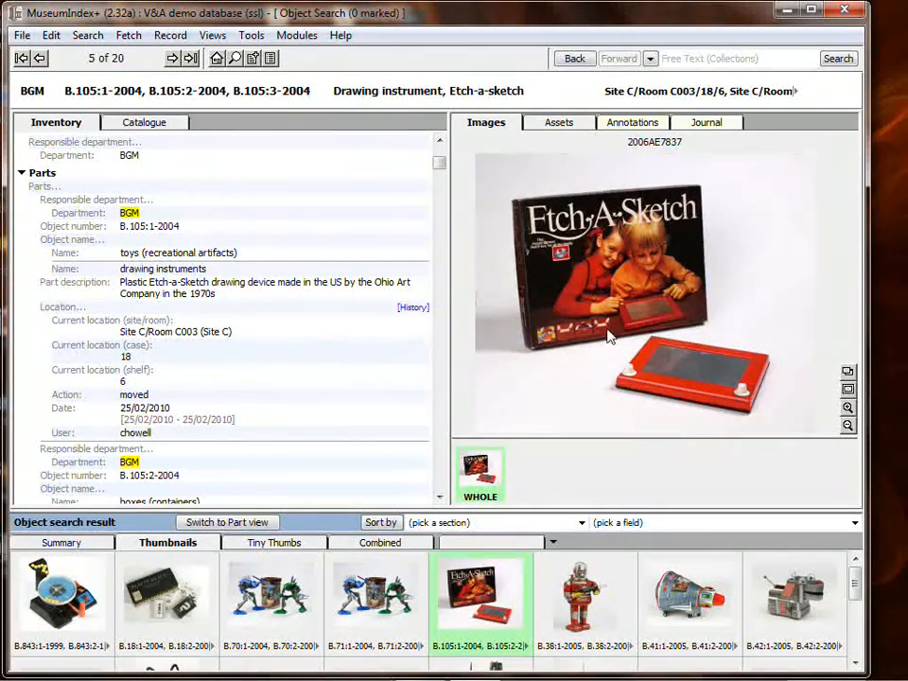
Switch to the part view of the current Etch-a-Sketch object and examine each part record, ending on B.105:1-2004
{"action": "left_click", "coordinate": [248, 525]}
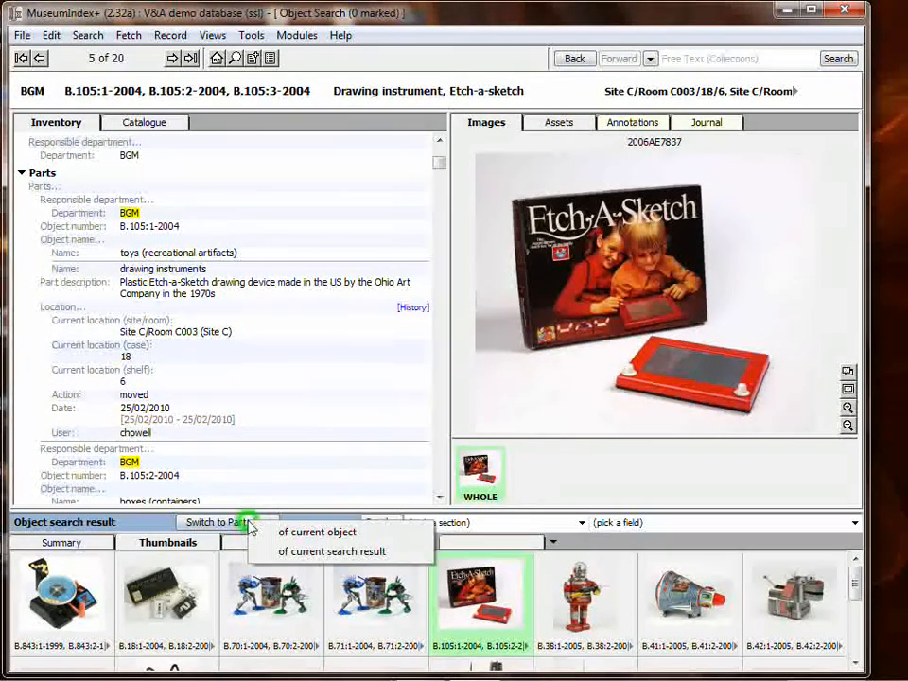
{"action": "left_click", "coordinate": [353, 534]}
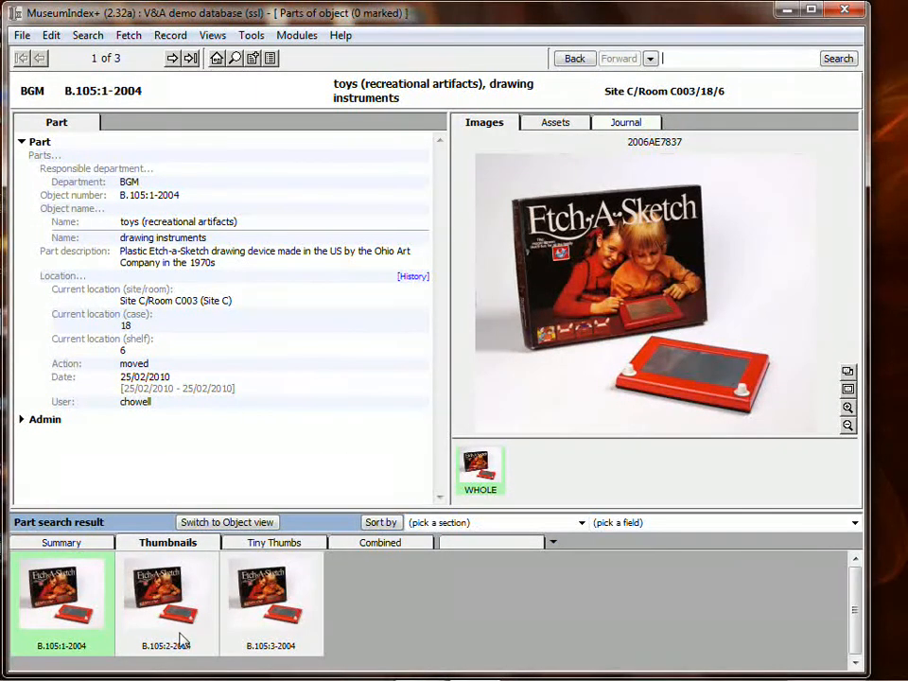
{"action": "left_click", "coordinate": [161, 610]}
{"action": "left_click", "coordinate": [265, 614]}
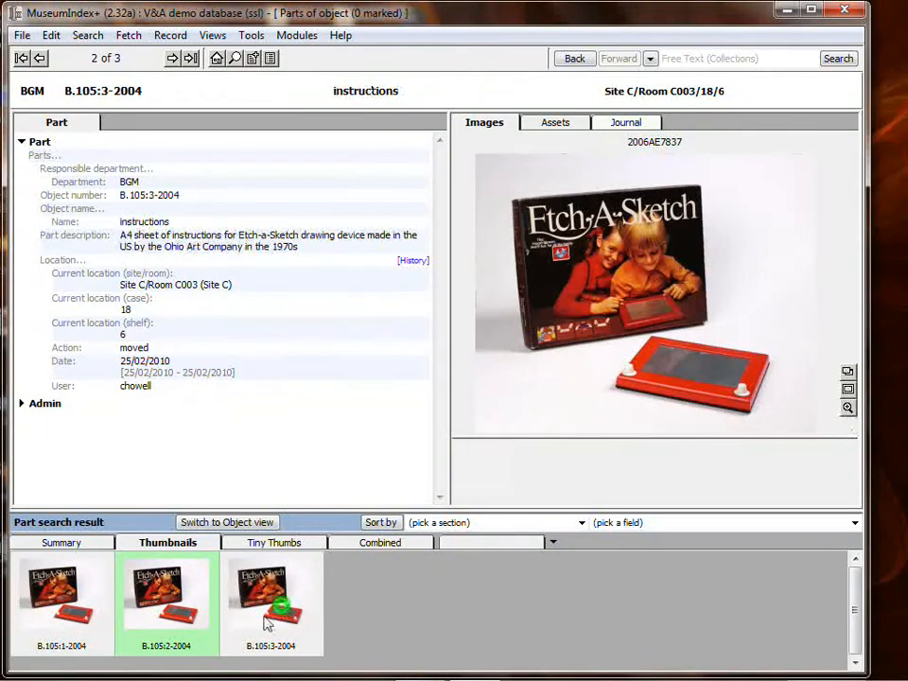
{"action": "left_click", "coordinate": [178, 614]}
{"action": "left_click", "coordinate": [83, 610]}
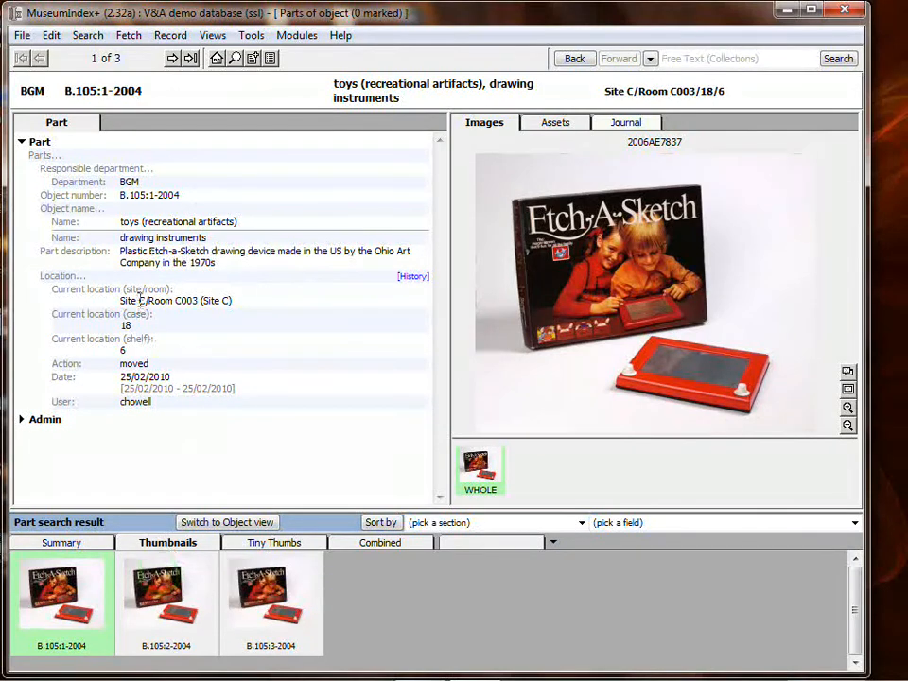
{"action": "left_click", "coordinate": [175, 584]}
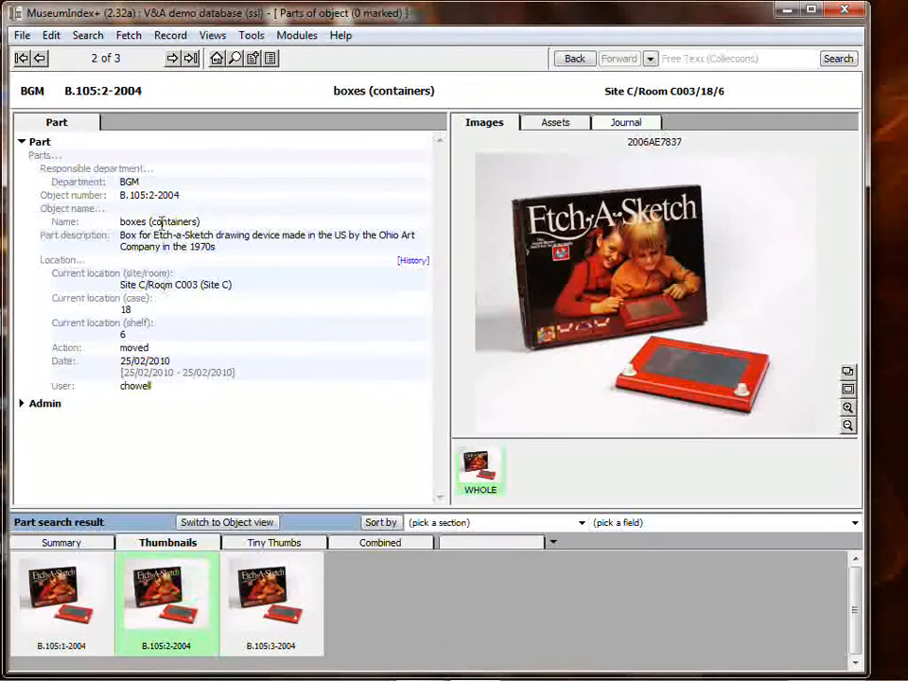
{"action": "left_click", "coordinate": [289, 591]}
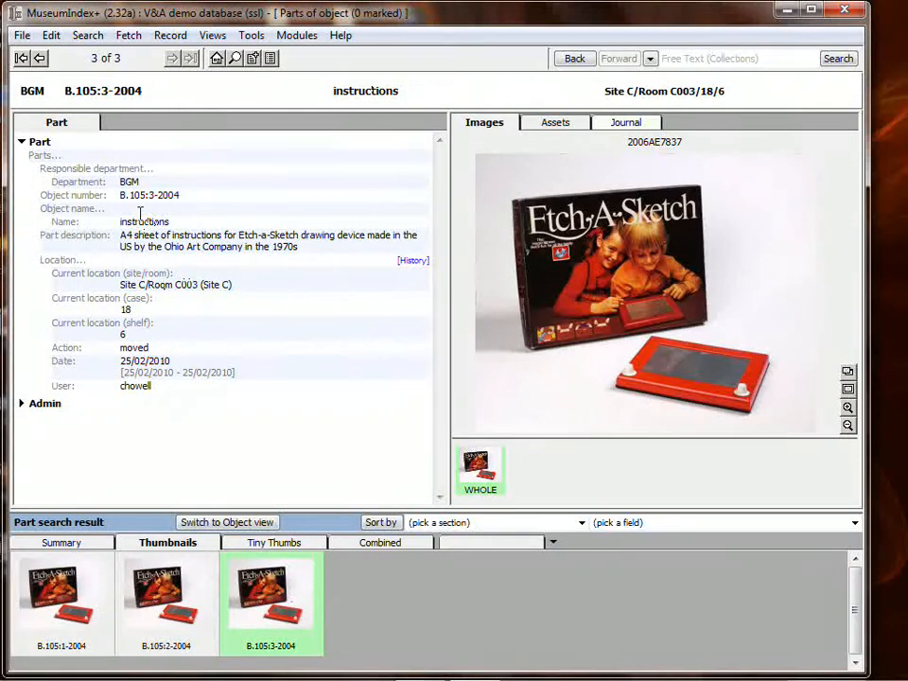
{"action": "left_click", "coordinate": [62, 605]}
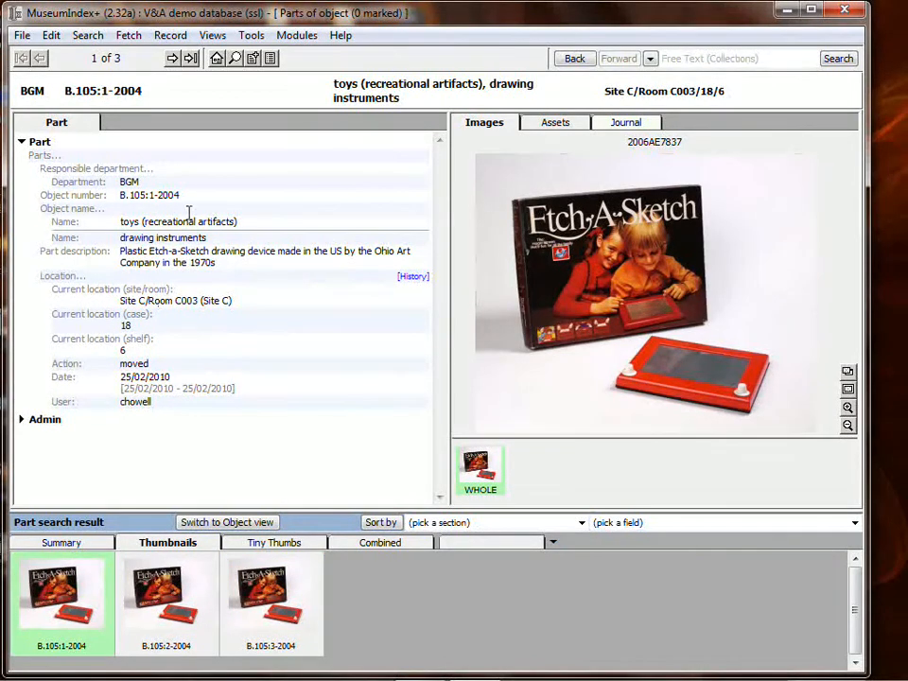
Open part B.105:1-2004 for editing and change its current site/room location to Room P001 in Site P
{"action": "left_click", "coordinate": [41, 144]}
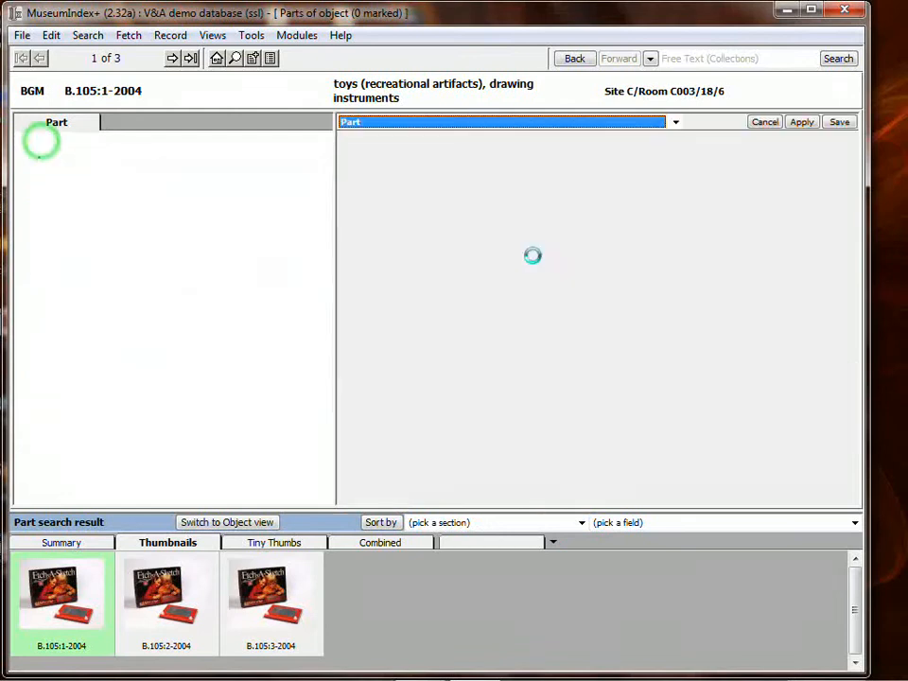
{"action": "left_click_drag", "start_coordinate": [852, 187], "coordinate": [851, 305]}
{"action": "left_click", "coordinate": [744, 216]}
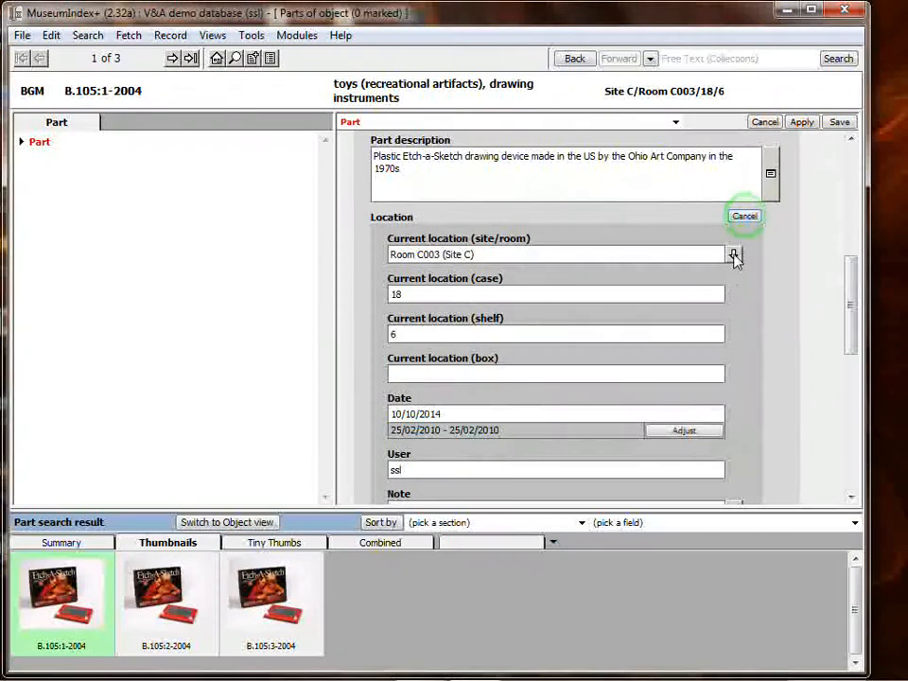
{"action": "left_click", "coordinate": [732, 253]}
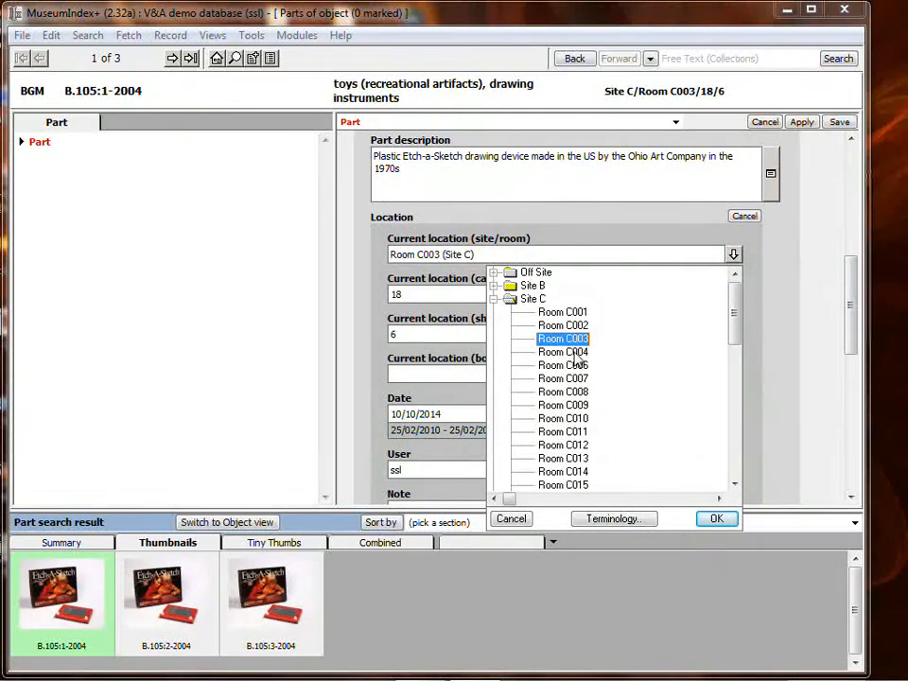
{"action": "left_click", "coordinate": [493, 299]}
{"action": "left_click", "coordinate": [737, 336]}
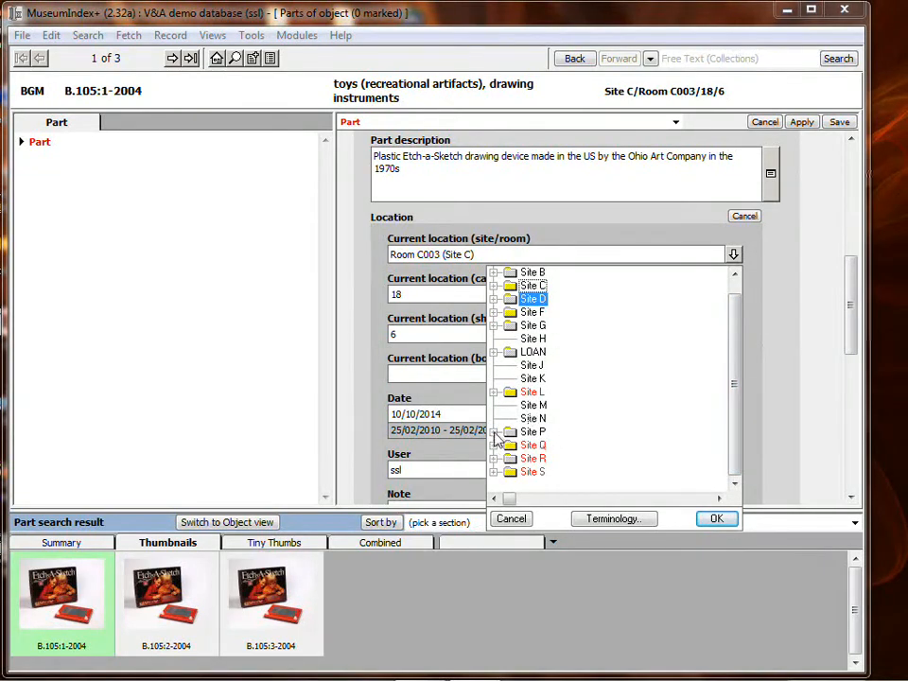
{"action": "left_click", "coordinate": [493, 432]}
{"action": "double_click", "coordinate": [573, 283]}
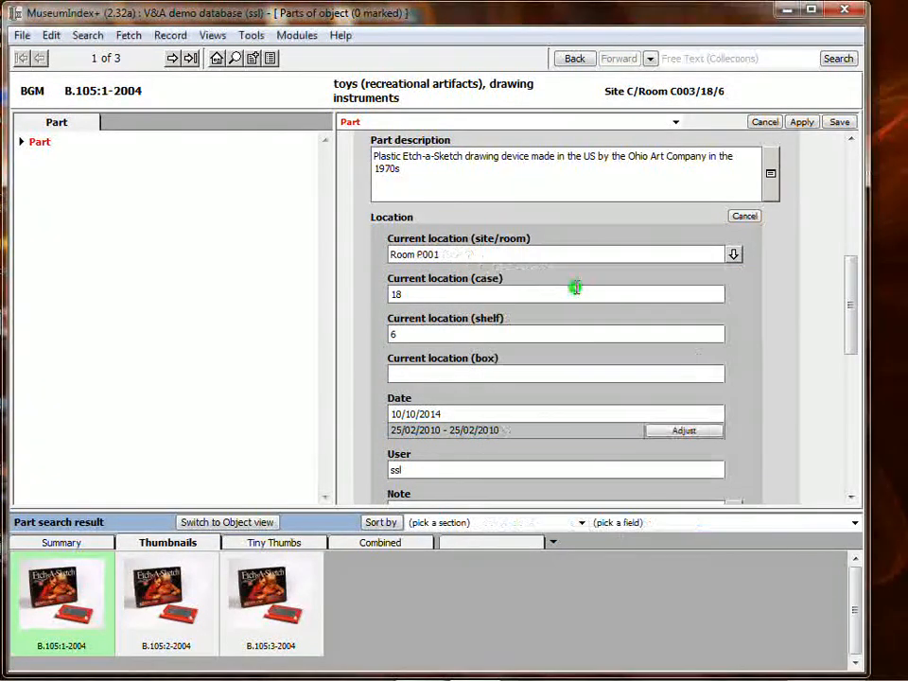
Clear the case and shelf values from the part's current location and save the record
{"action": "left_click", "coordinate": [462, 294]}
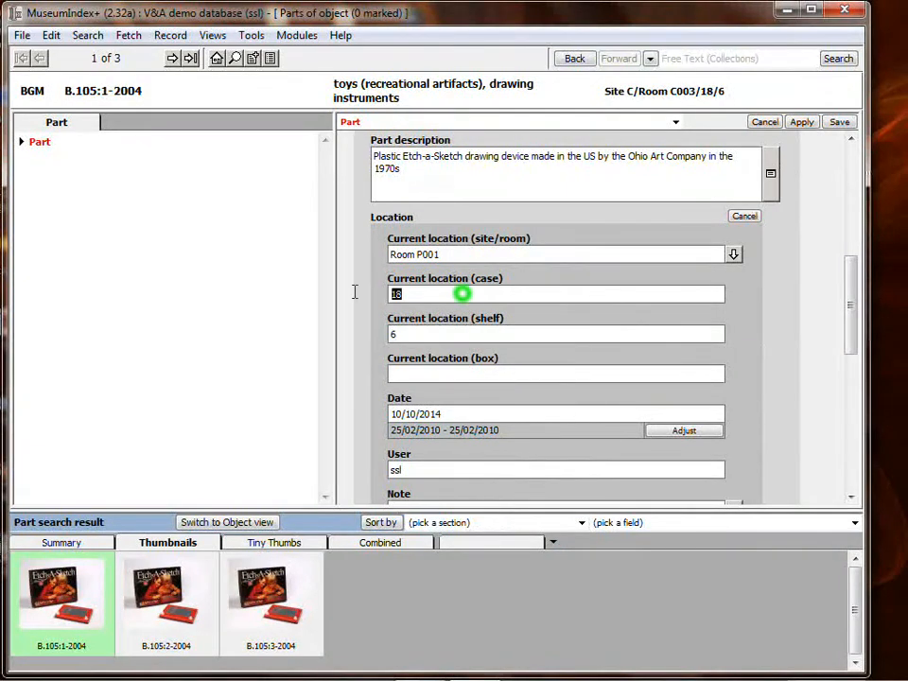
{"action": "key", "text": "Delete"}
{"action": "left_click", "coordinate": [422, 335]}
{"action": "key", "text": "Delete"}
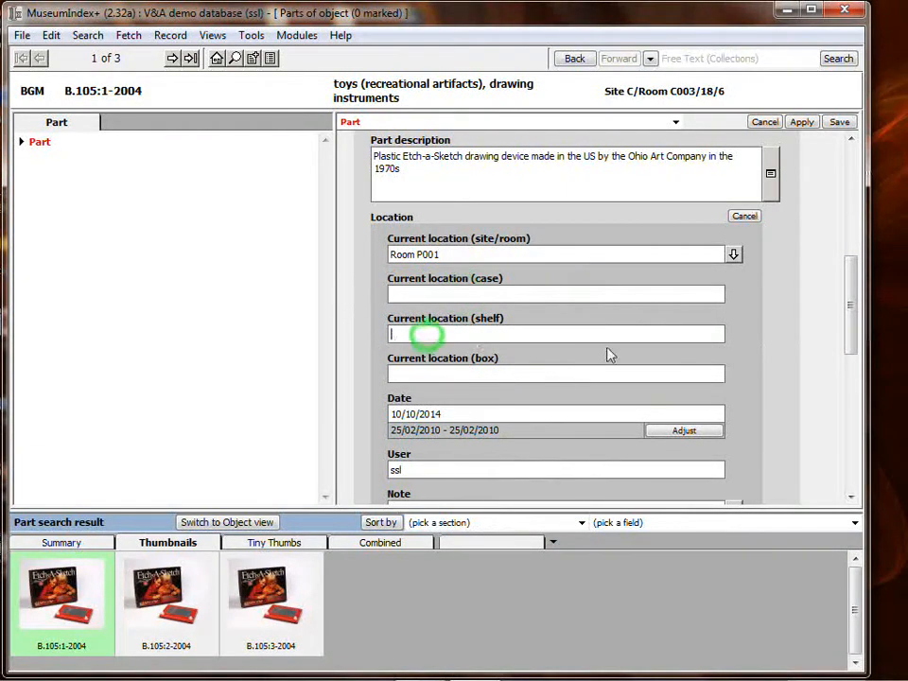
{"action": "left_click", "coordinate": [839, 122]}
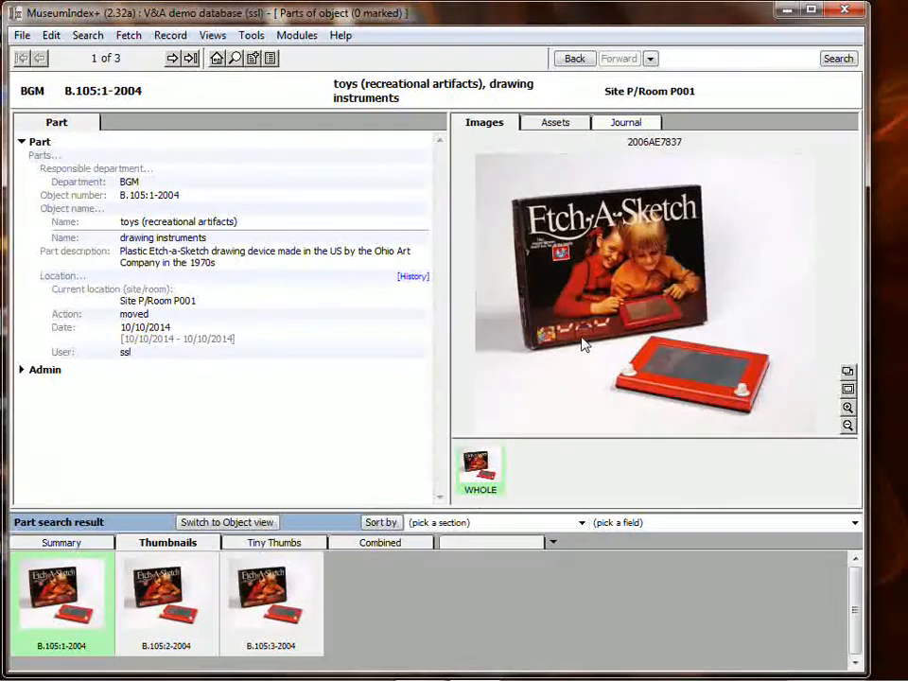
Compare the part locations in the summary list, then return to the object search and review the Etch-a-Sketch's part locations
{"action": "left_click", "coordinate": [80, 546]}
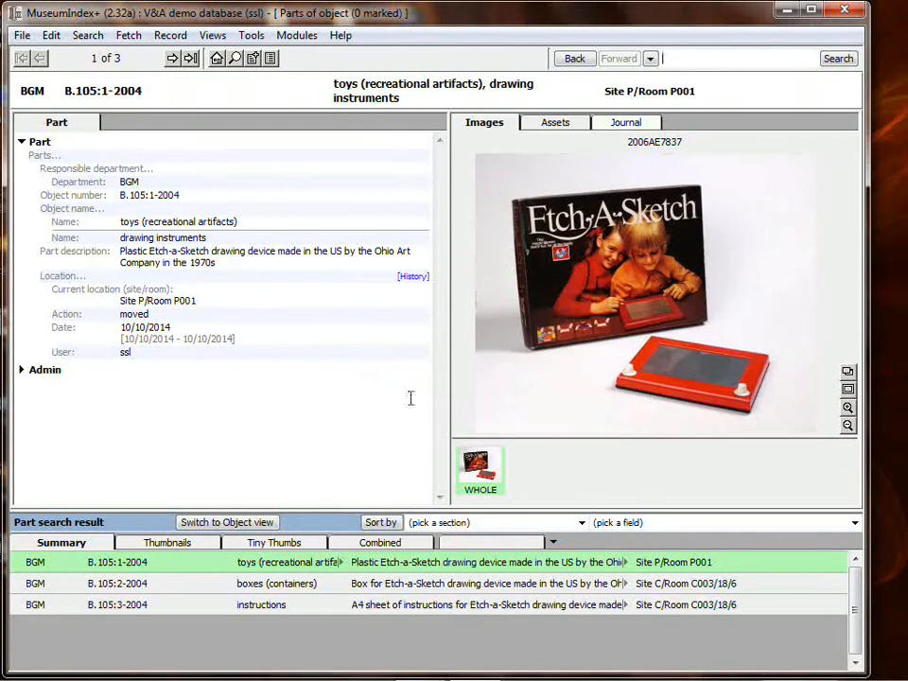
{"action": "left_click", "coordinate": [573, 59]}
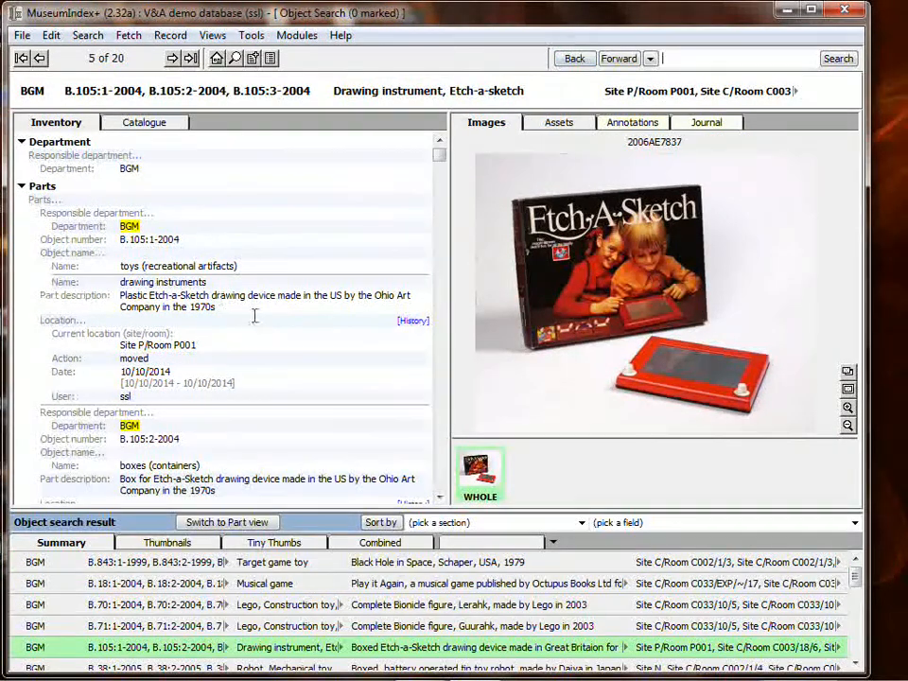
{"action": "scroll", "coordinate": [254, 317], "scroll_direction": "down", "scroll_amount": 2}
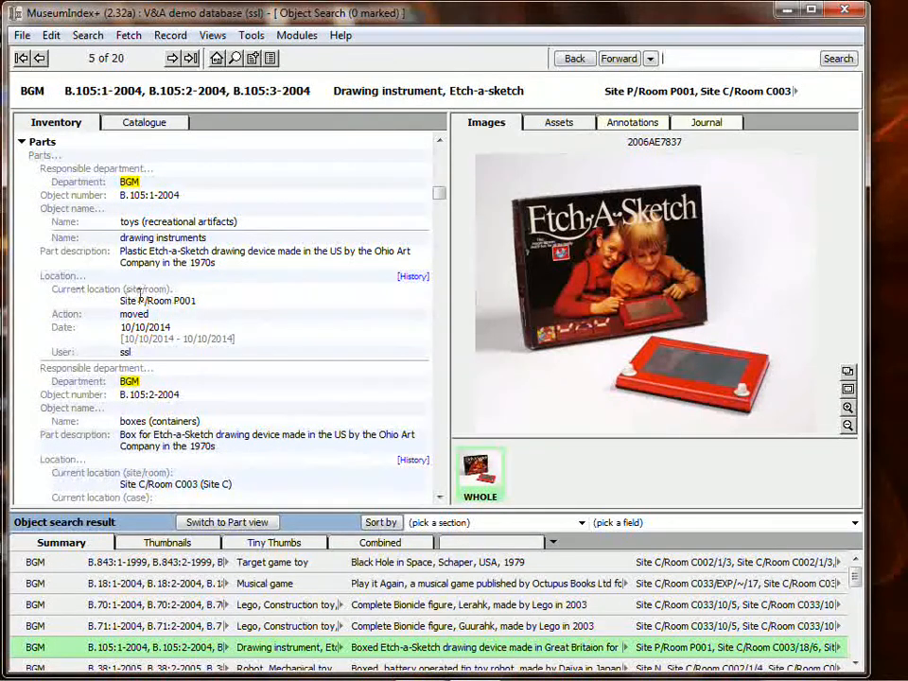
{"action": "scroll", "coordinate": [163, 289], "scroll_direction": "down", "scroll_amount": 4}
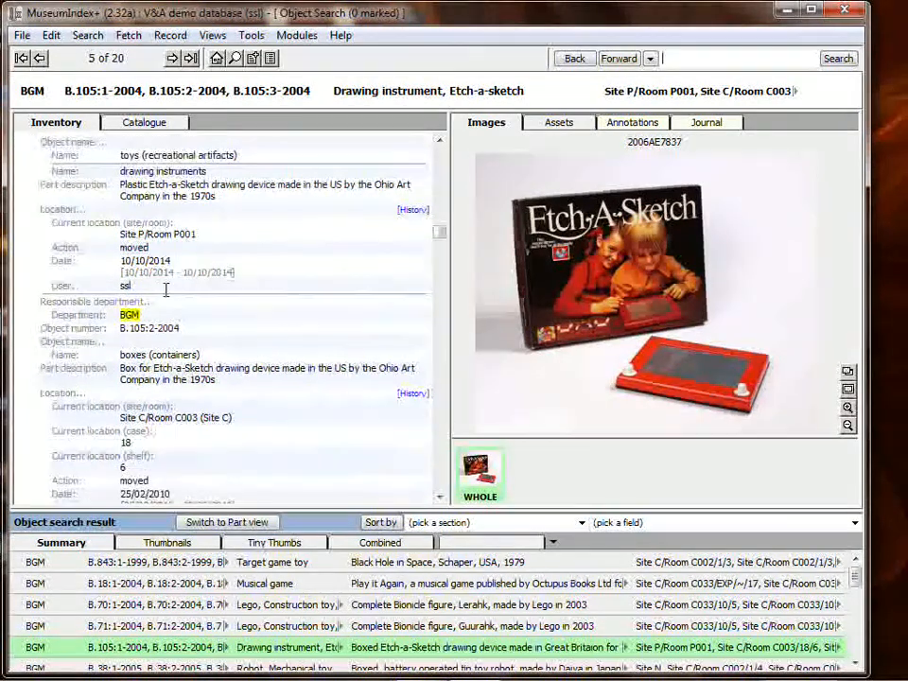
{"action": "scroll", "coordinate": [164, 289], "scroll_direction": "down", "scroll_amount": 6}
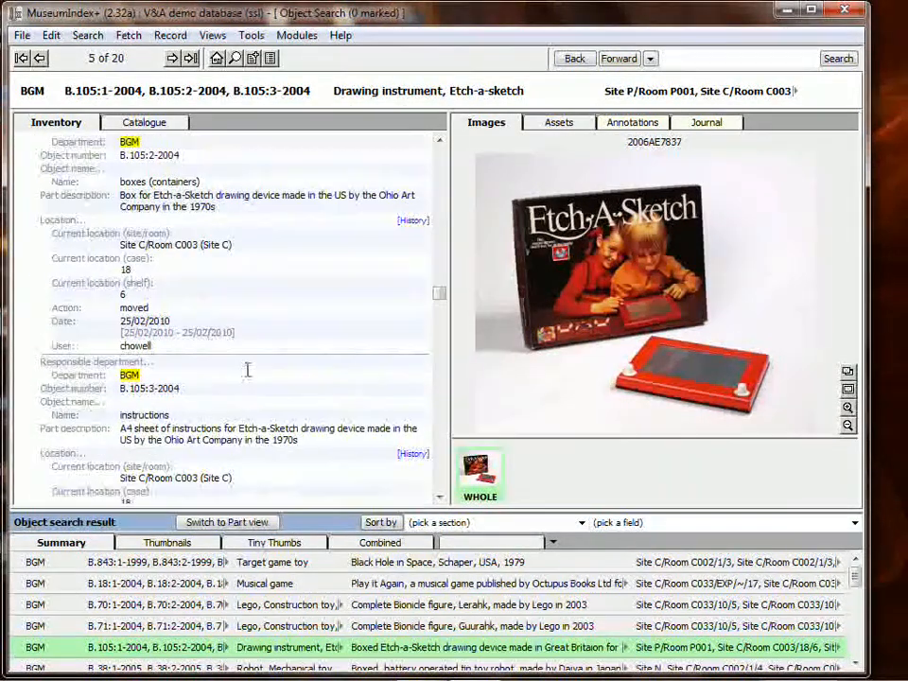
{"action": "scroll", "coordinate": [197, 248], "scroll_direction": "up", "scroll_amount": 7}
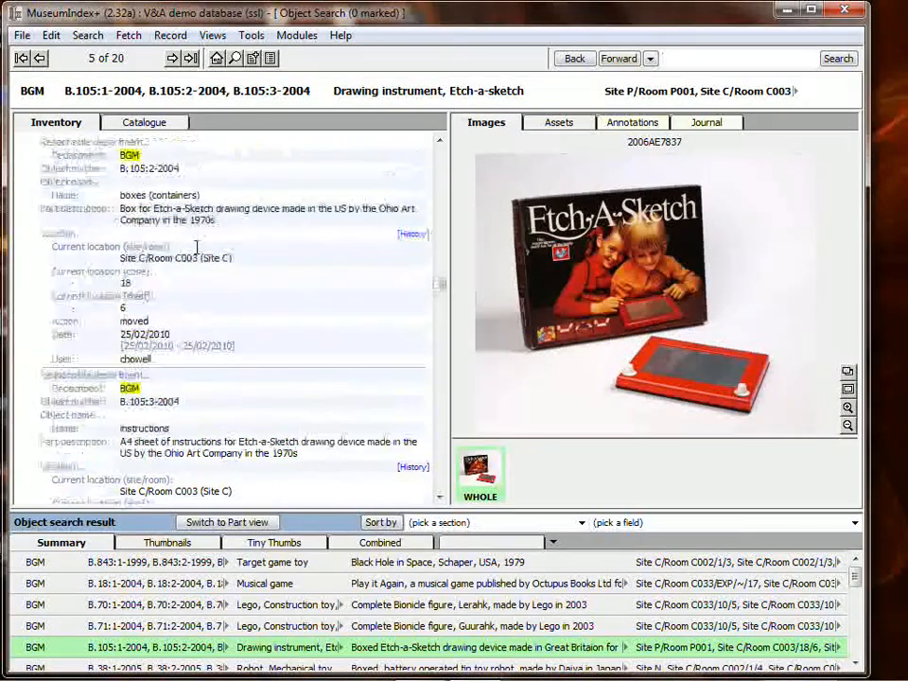
{"action": "scroll", "coordinate": [200, 249], "scroll_direction": "up", "scroll_amount": 5}
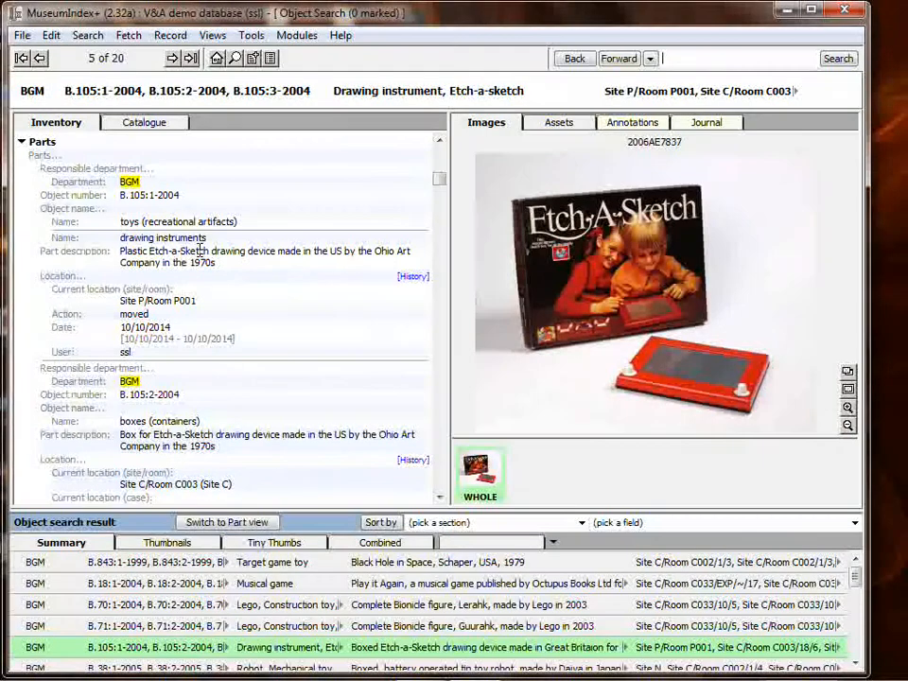
Show the object search results as thumbnails, mark the objects from B.38 through B.52, and make the B.38 robot the current record
{"action": "left_click", "coordinate": [170, 542]}
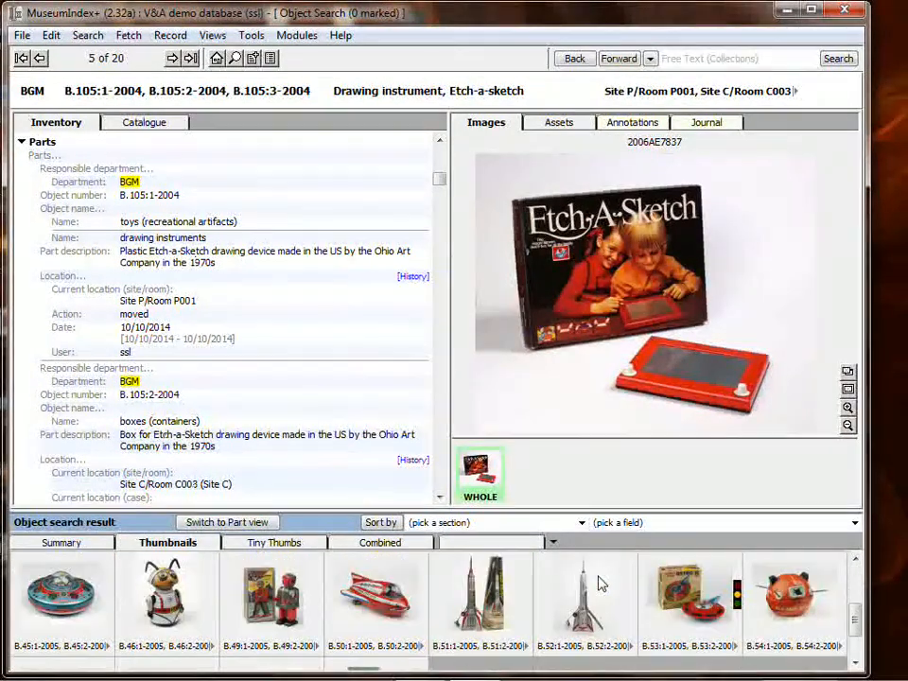
{"action": "scroll", "coordinate": [601, 584], "scroll_direction": "up", "scroll_amount": 2}
{"action": "left_click", "coordinate": [585, 587], "text": "ctrl"}
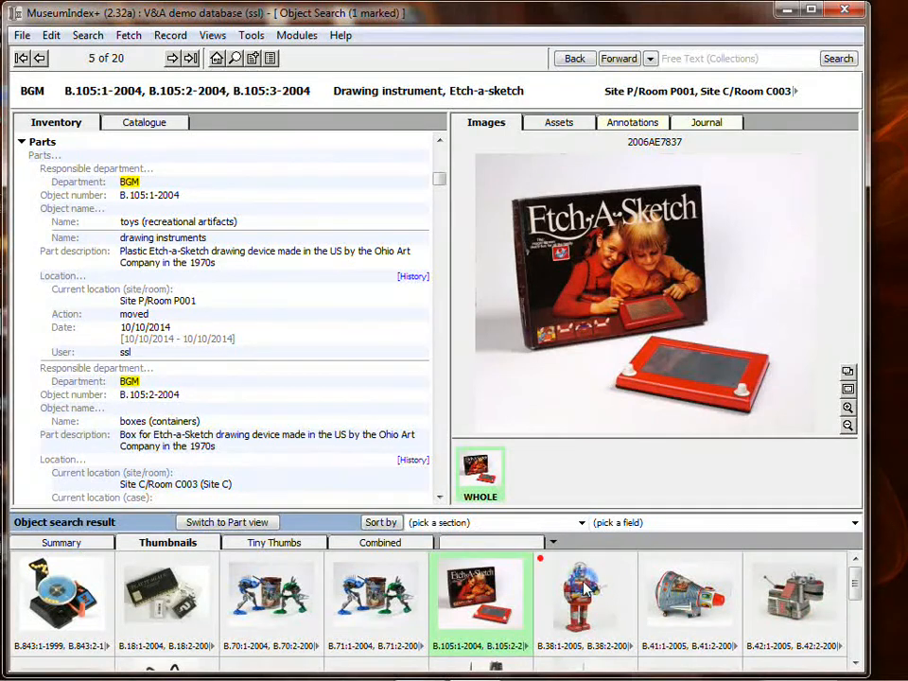
{"action": "scroll", "coordinate": [577, 590], "scroll_direction": "down", "scroll_amount": 2}
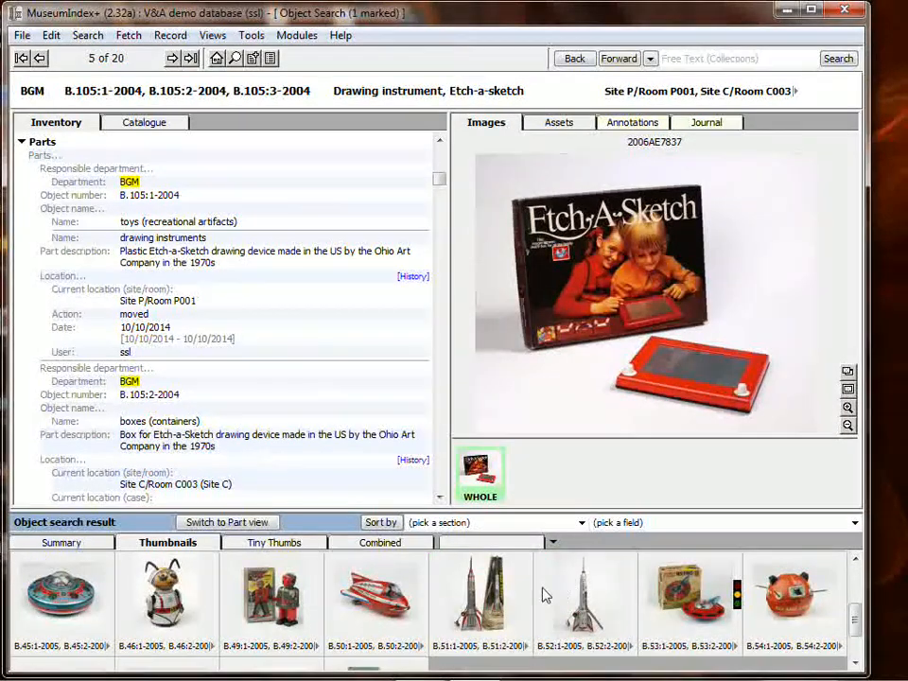
{"action": "left_click", "coordinate": [581, 594], "text": "shift"}
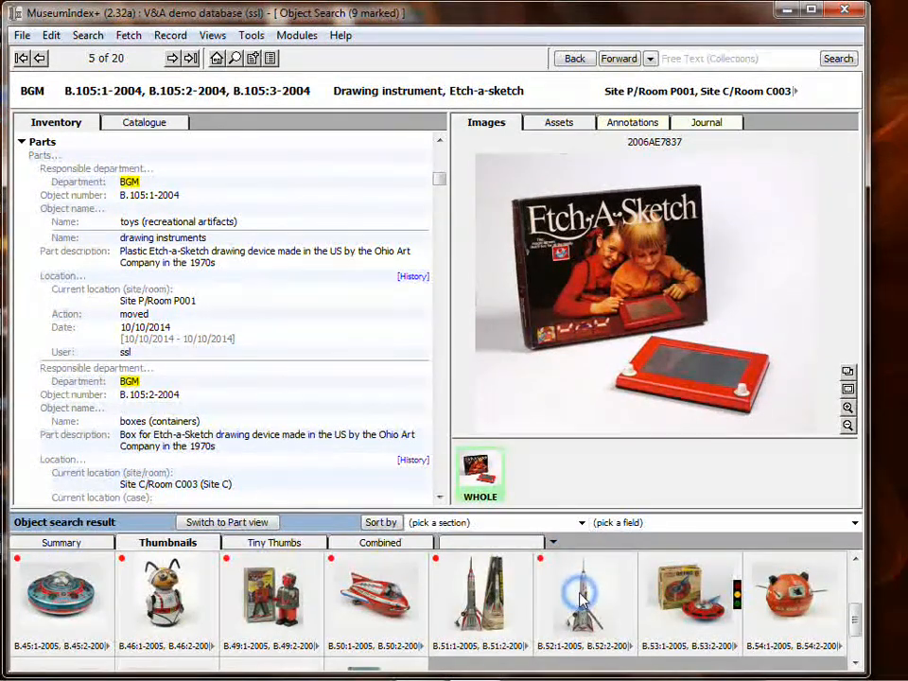
{"action": "scroll", "coordinate": [581, 594], "scroll_direction": "up", "scroll_amount": 2}
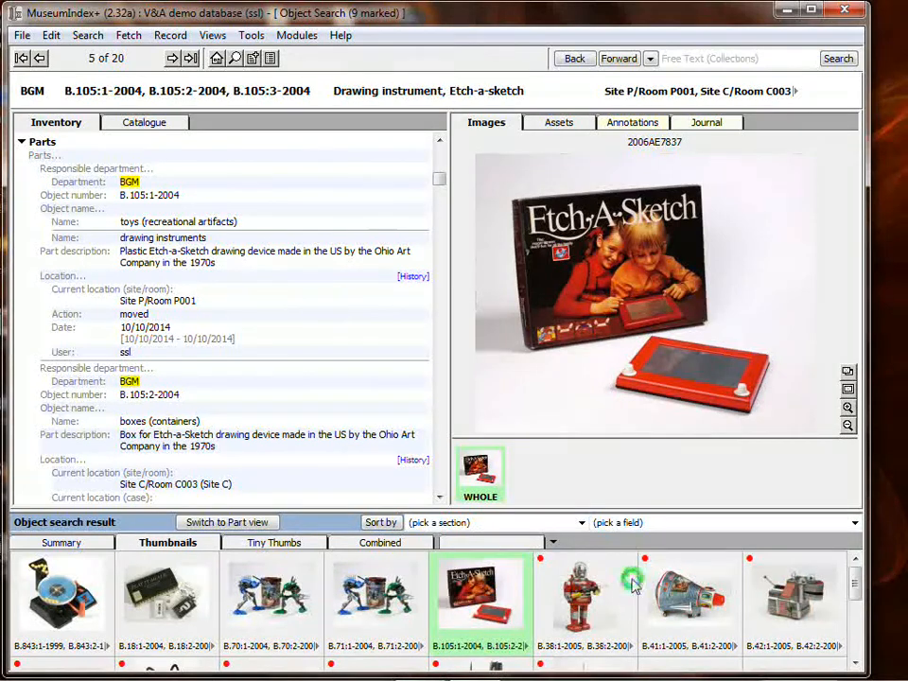
{"action": "left_click", "coordinate": [615, 590]}
Start a batch location update and change the current site/room location to Room F002 in Site F
{"action": "left_click", "coordinate": [170, 36]}
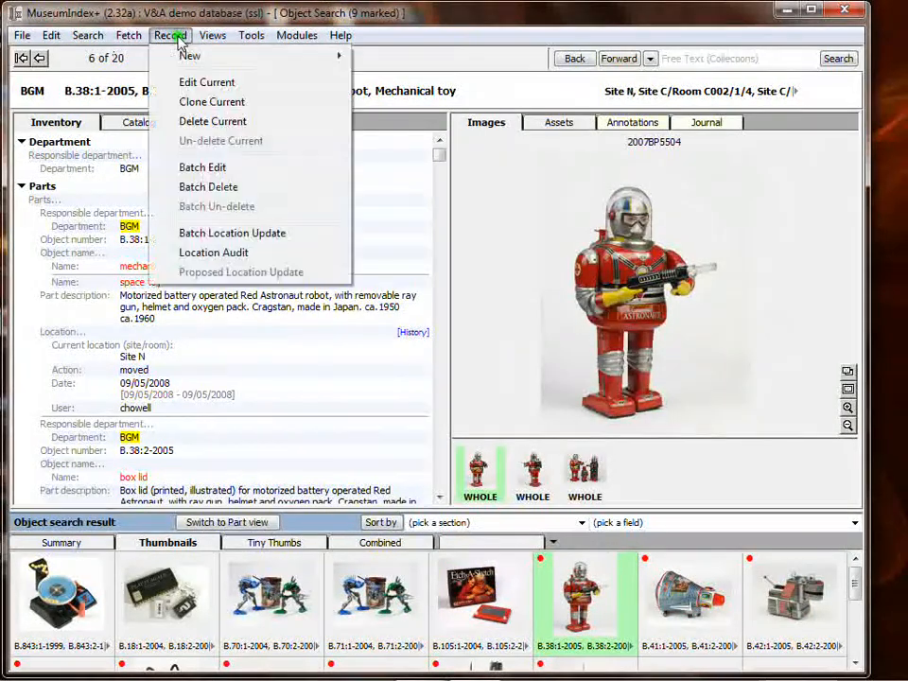
{"action": "left_click", "coordinate": [237, 236]}
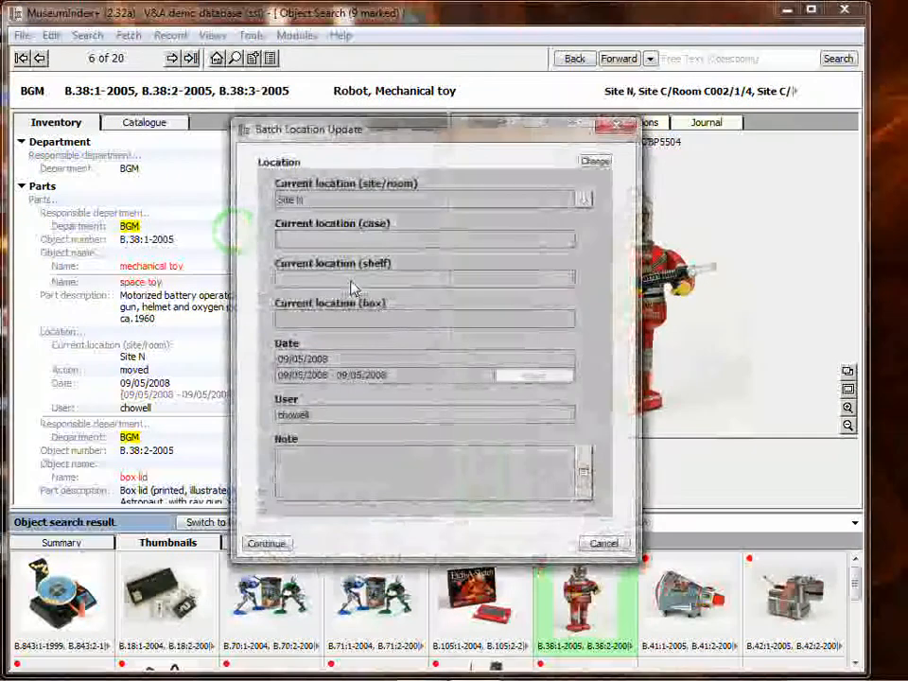
{"action": "left_click", "coordinate": [593, 161]}
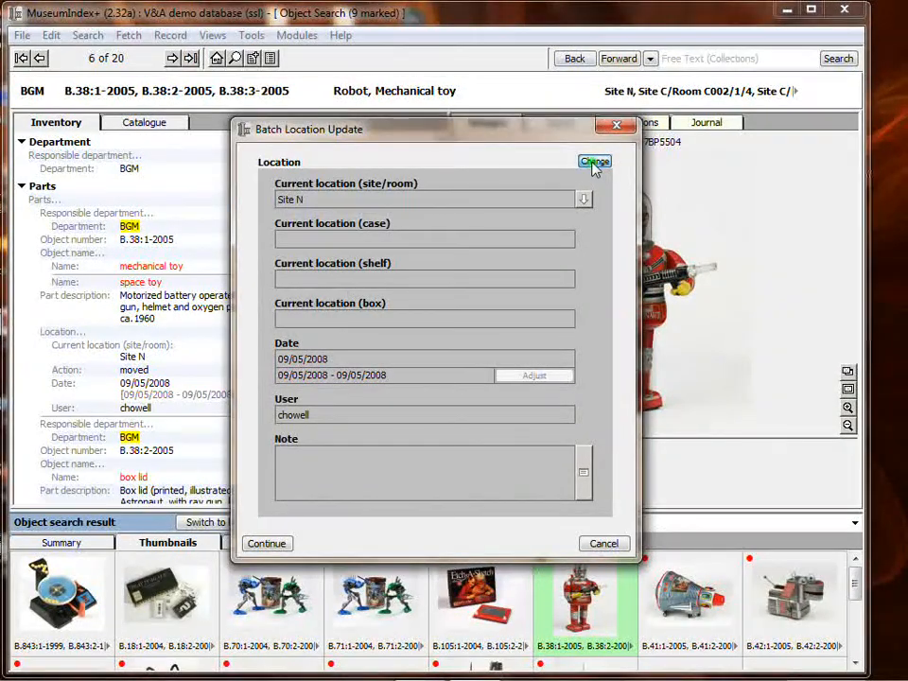
{"action": "left_click", "coordinate": [582, 199]}
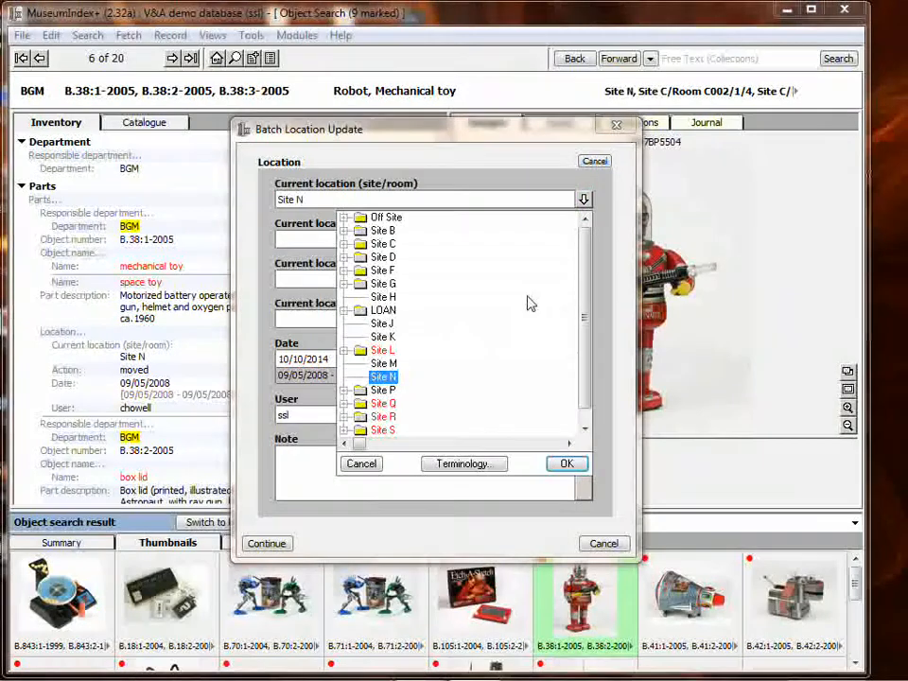
{"action": "left_click", "coordinate": [346, 271]}
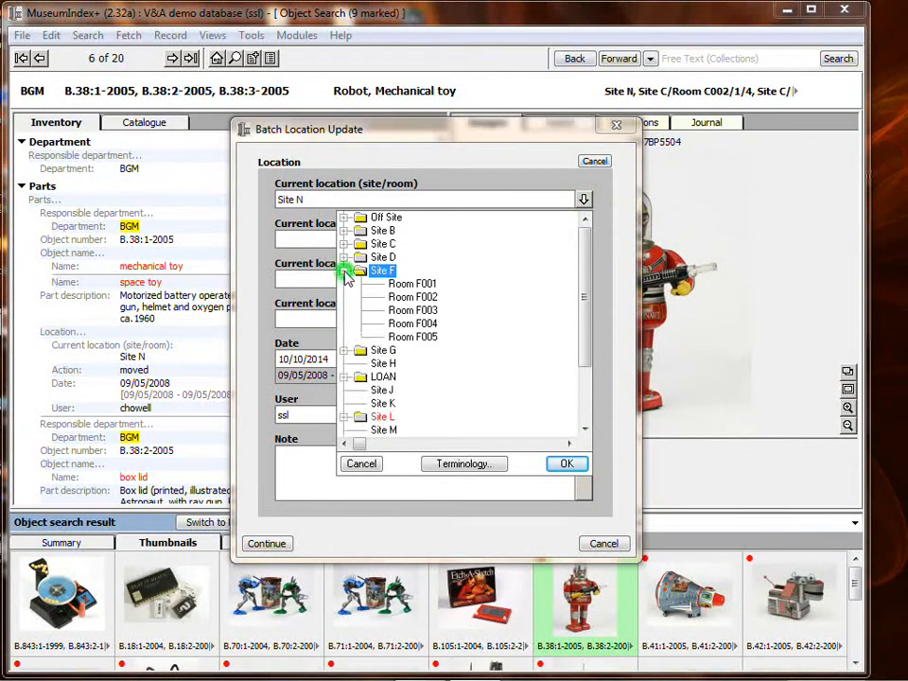
{"action": "double_click", "coordinate": [432, 297]}
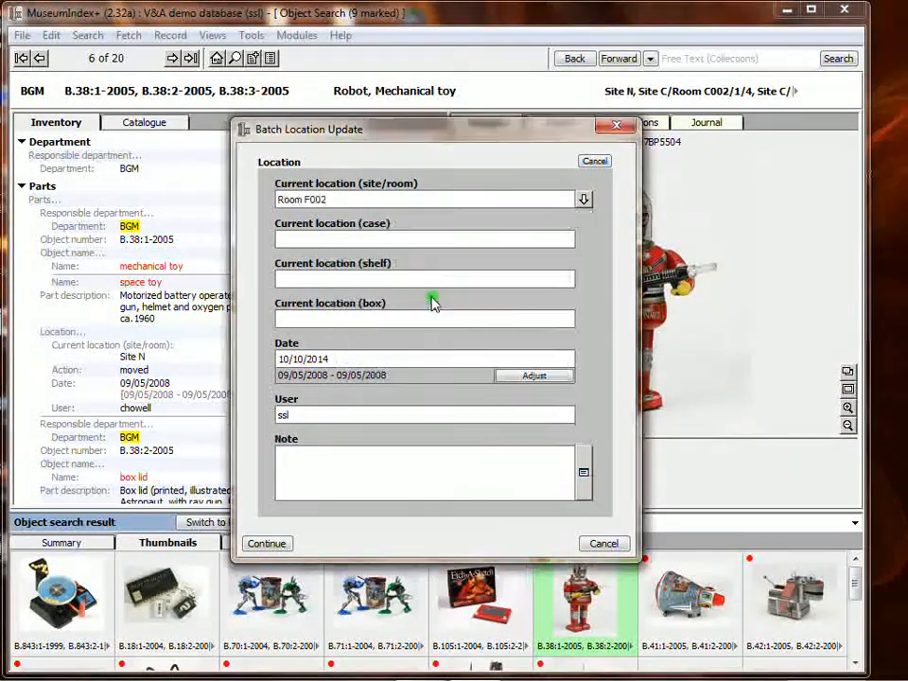
Set the batch update's case to 1 and shelf to B, and apply the new location to the marked records
{"action": "left_click", "coordinate": [366, 238]}
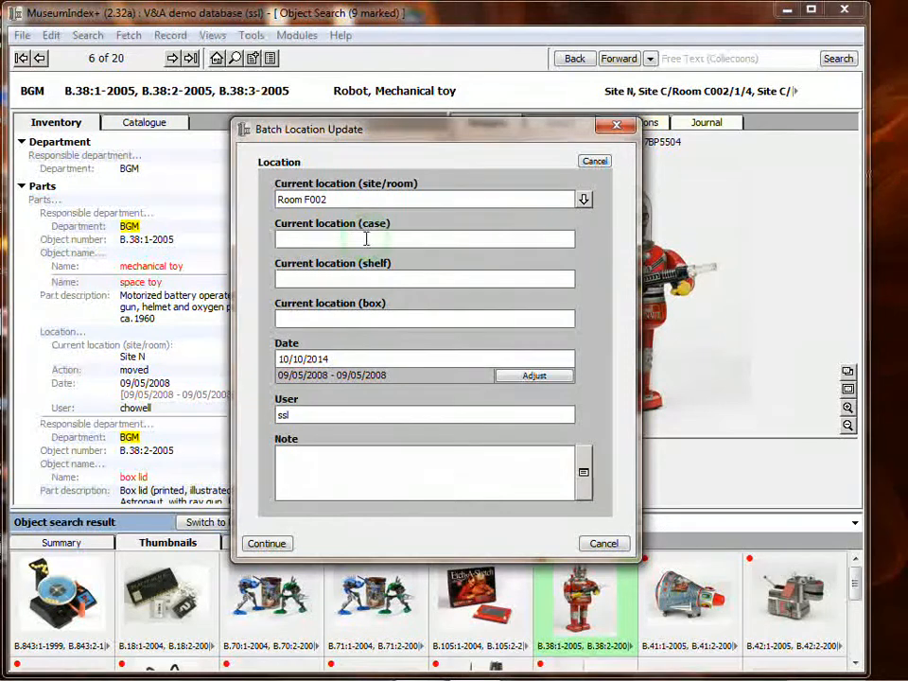
{"action": "type", "text": "1"}
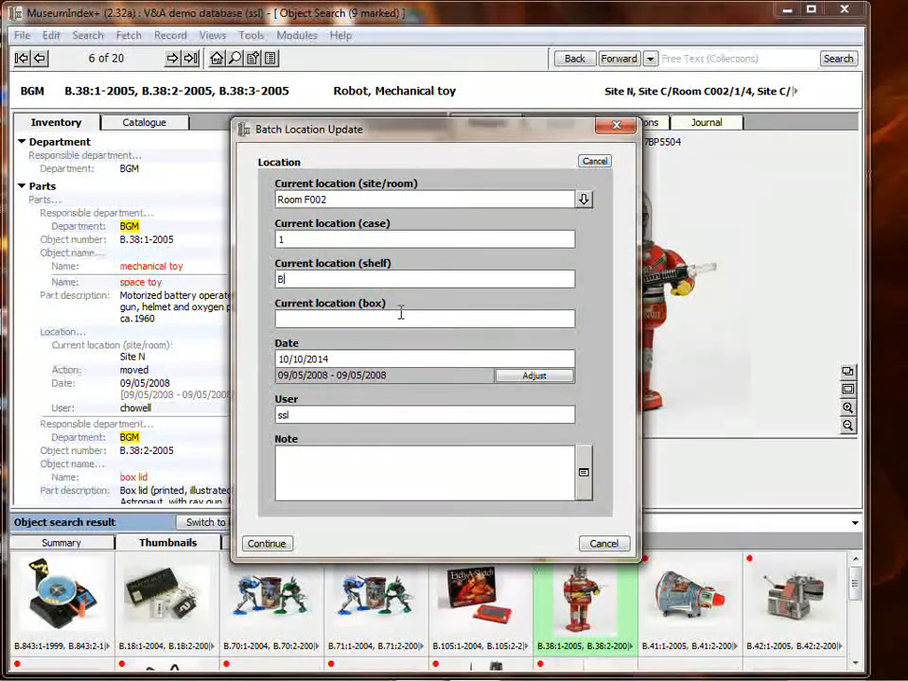
{"action": "left_click", "coordinate": [267, 543]}
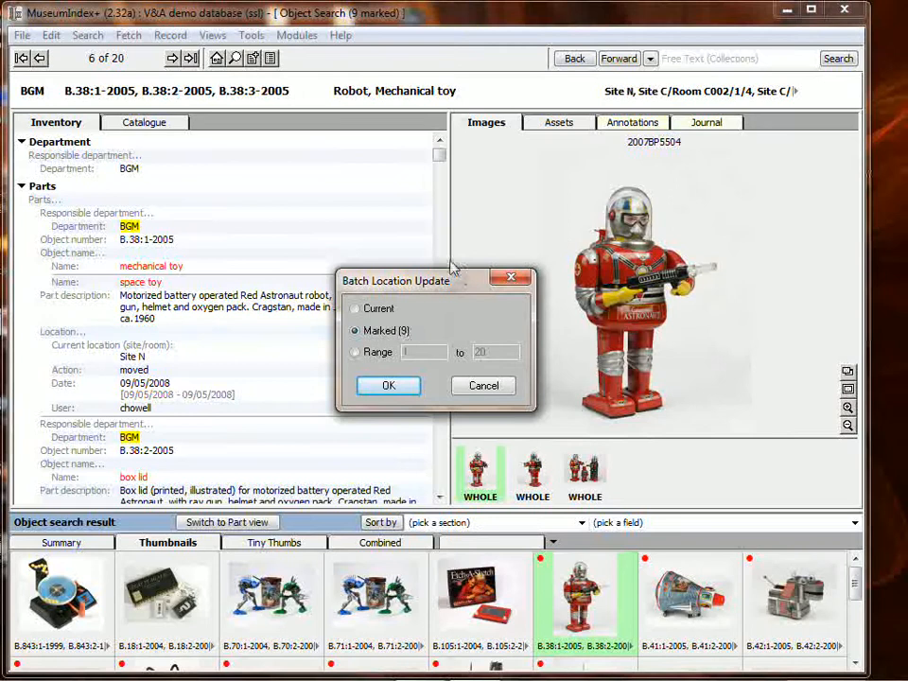
{"action": "left_click", "coordinate": [388, 388]}
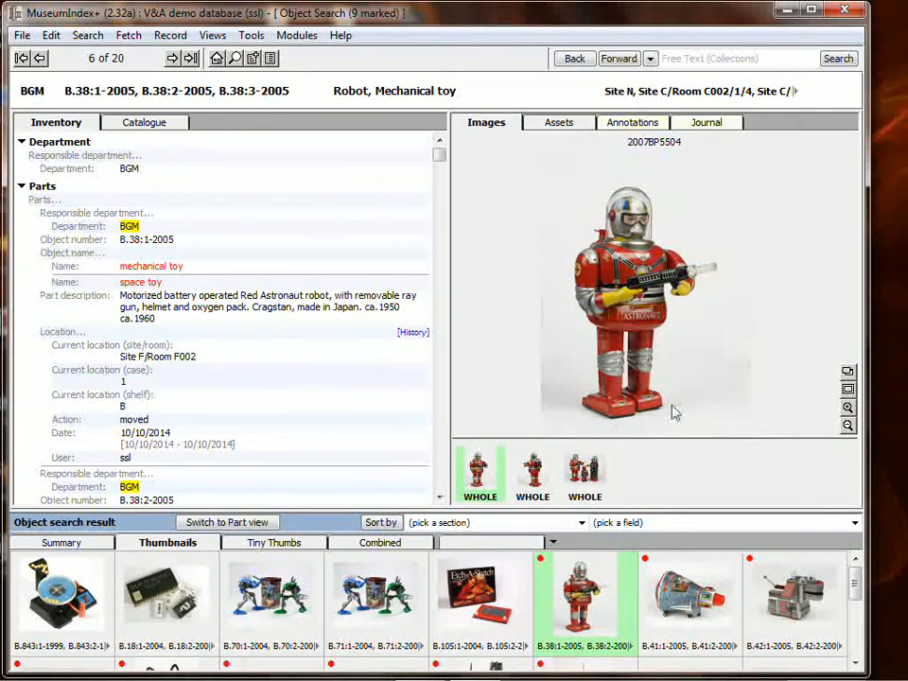
Narrow the search result to the marked objects and display their locations in the summary list
{"action": "left_click", "coordinate": [88, 36]}
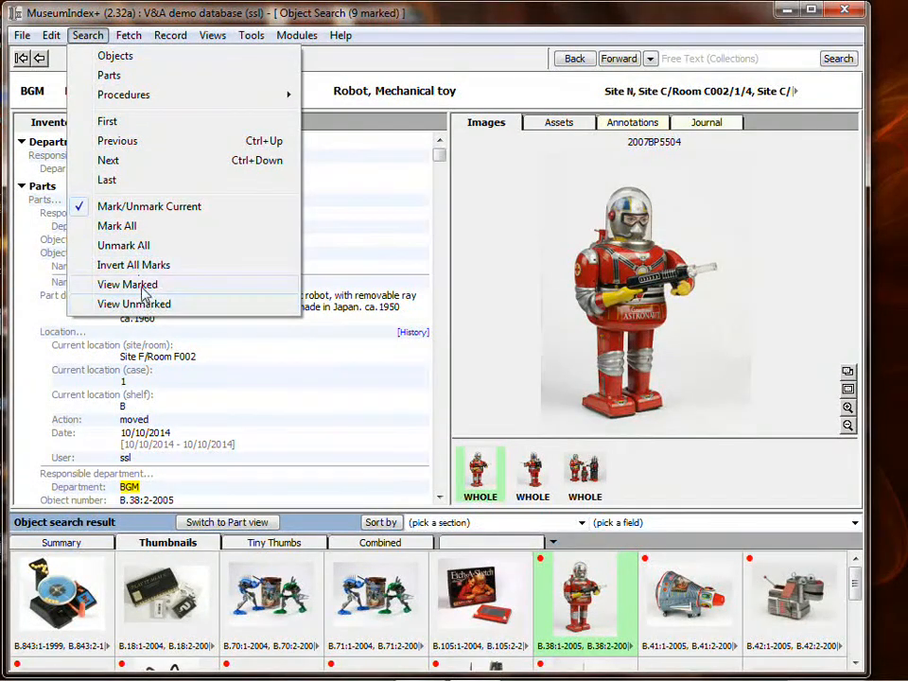
{"action": "left_click", "coordinate": [140, 285]}
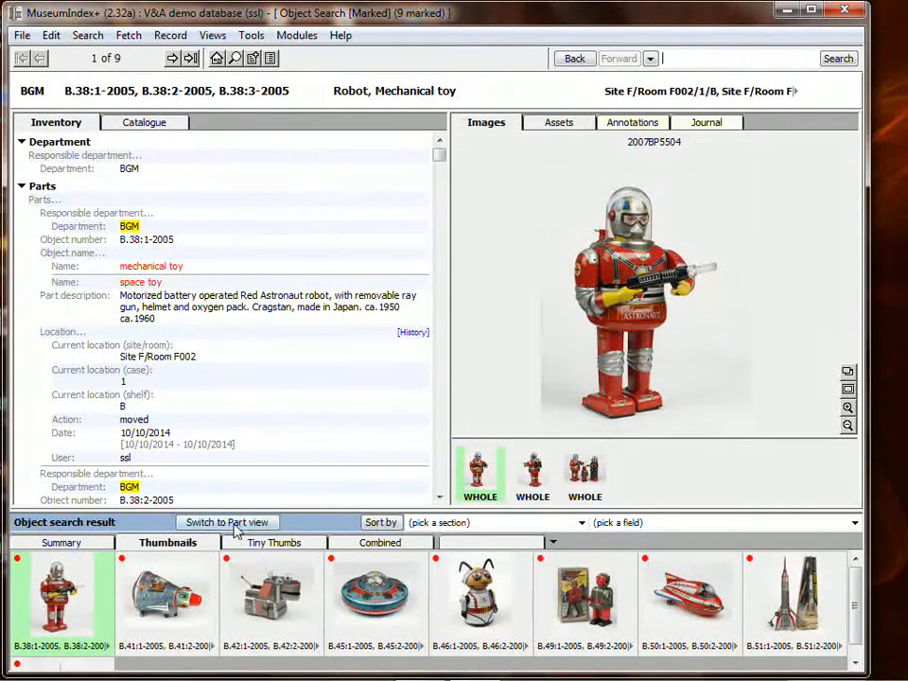
{"action": "left_click", "coordinate": [73, 543]}
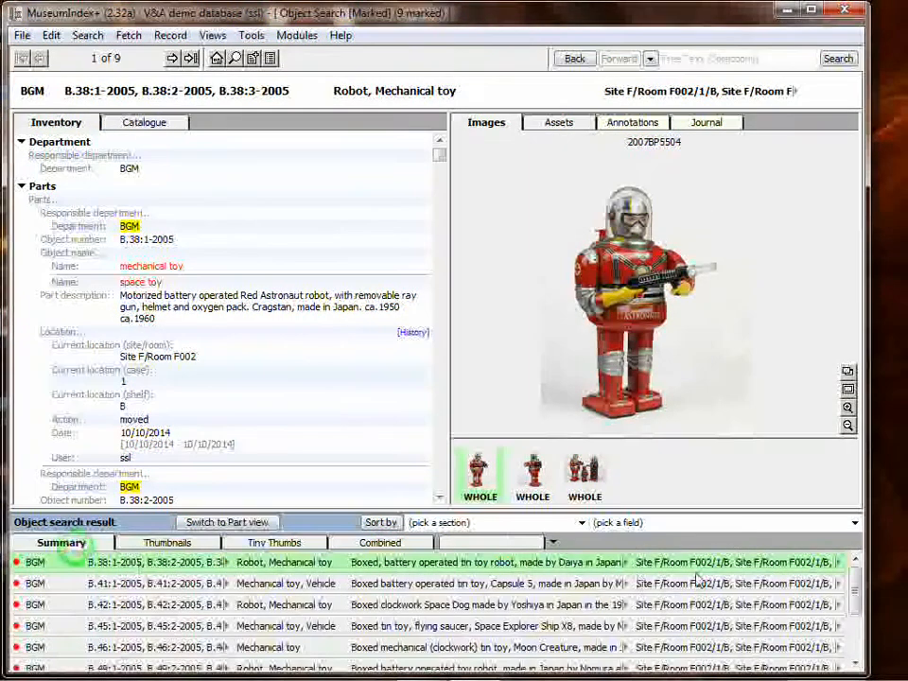
Switch to the part view of the current search result and check the location of each part in the summary list
{"action": "left_click", "coordinate": [238, 523]}
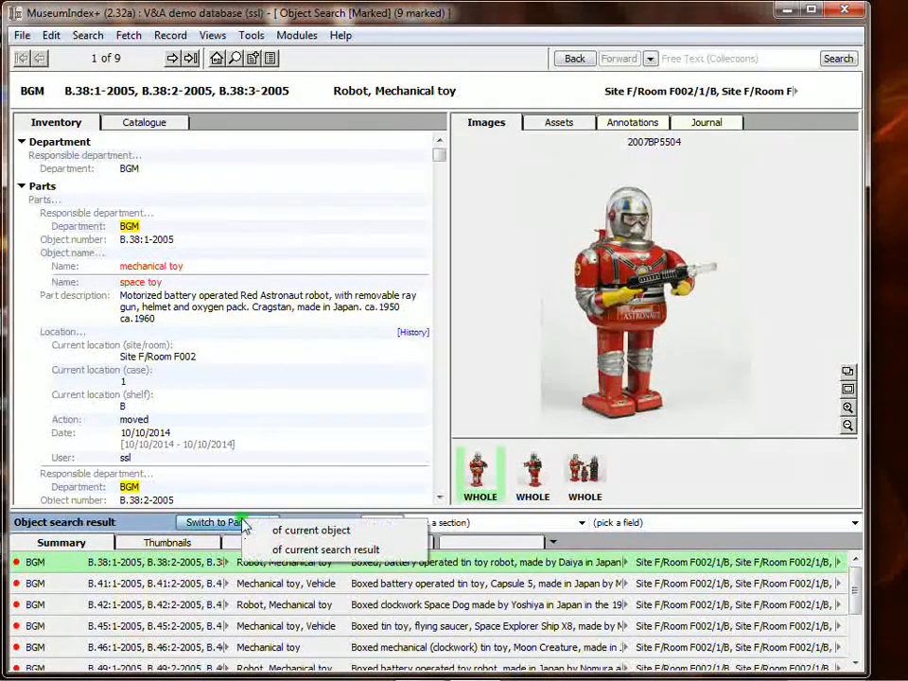
{"action": "left_click", "coordinate": [308, 548]}
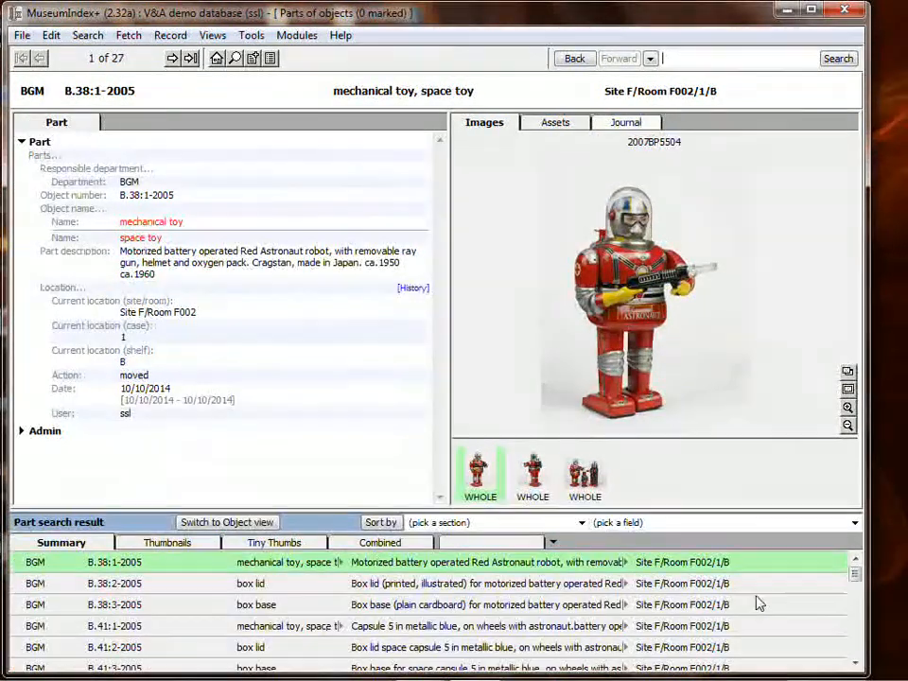
{"action": "scroll", "coordinate": [708, 569], "scroll_direction": "down", "scroll_amount": 6}
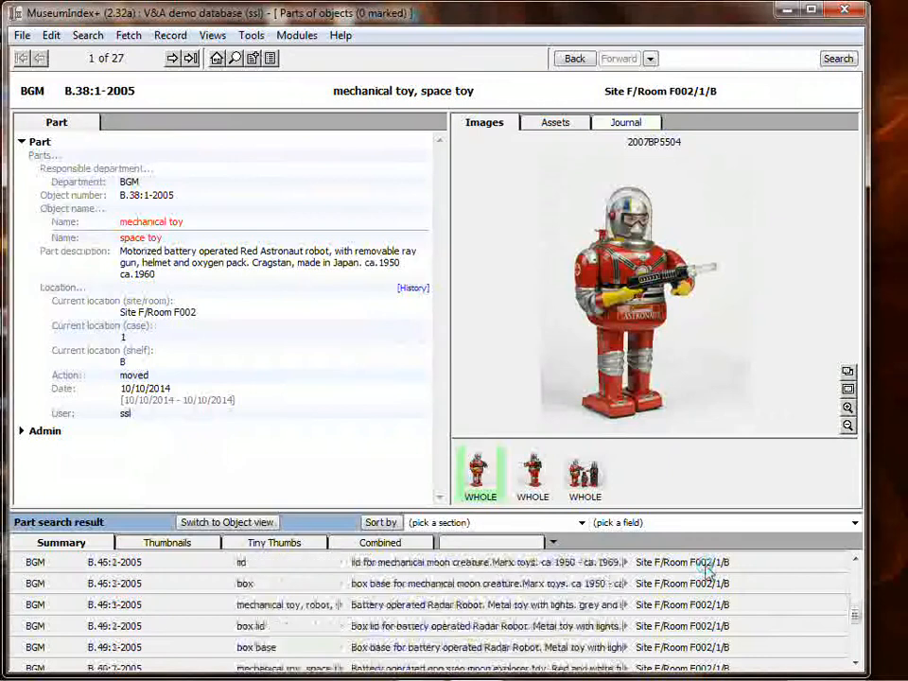
{"action": "scroll", "coordinate": [708, 570], "scroll_direction": "up", "scroll_amount": 4}
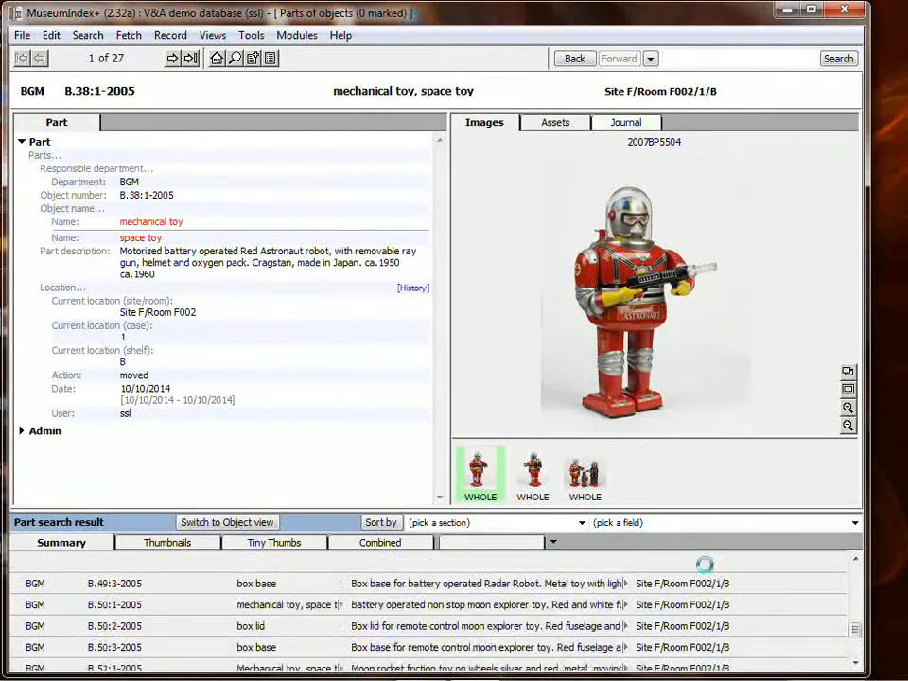
{"action": "scroll", "coordinate": [708, 570], "scroll_direction": "up", "scroll_amount": 2}
Return to the full object search result and review the marked and unmarked objects as thumbnails
{"action": "left_click", "coordinate": [574, 58]}
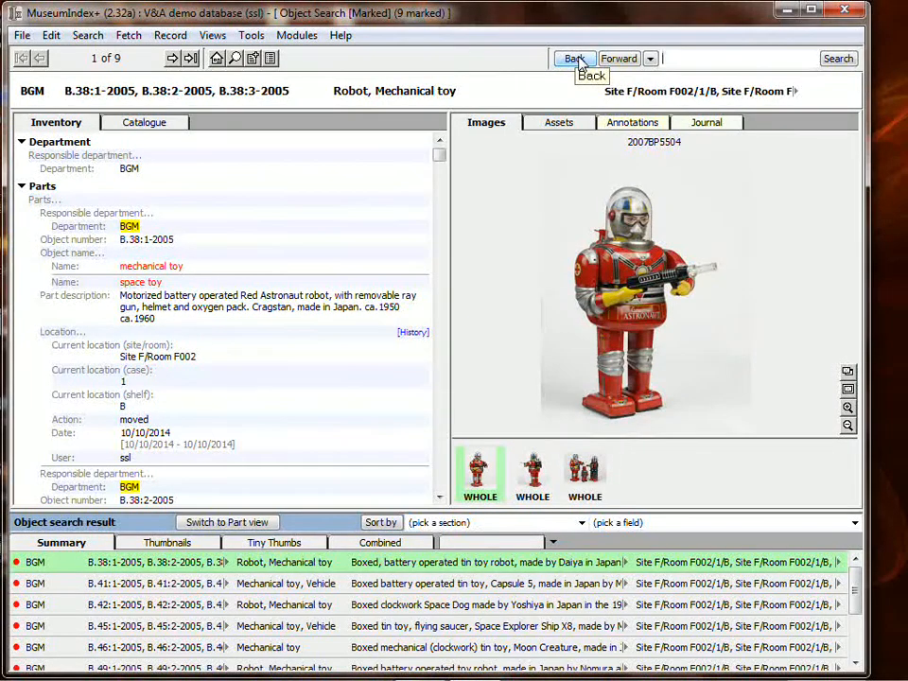
{"action": "left_click", "coordinate": [575, 59]}
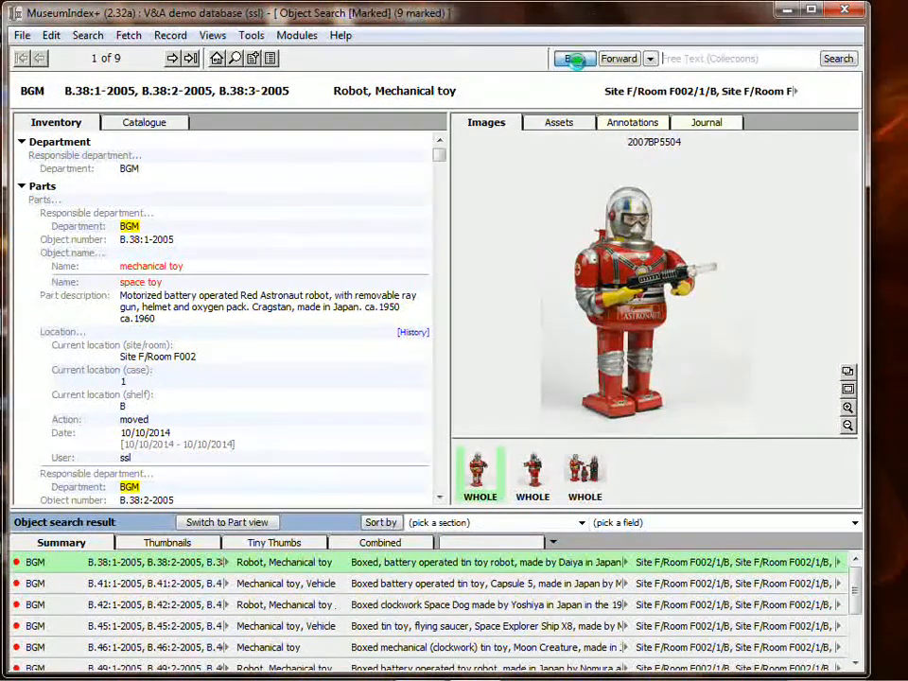
{"action": "left_click", "coordinate": [192, 545]}
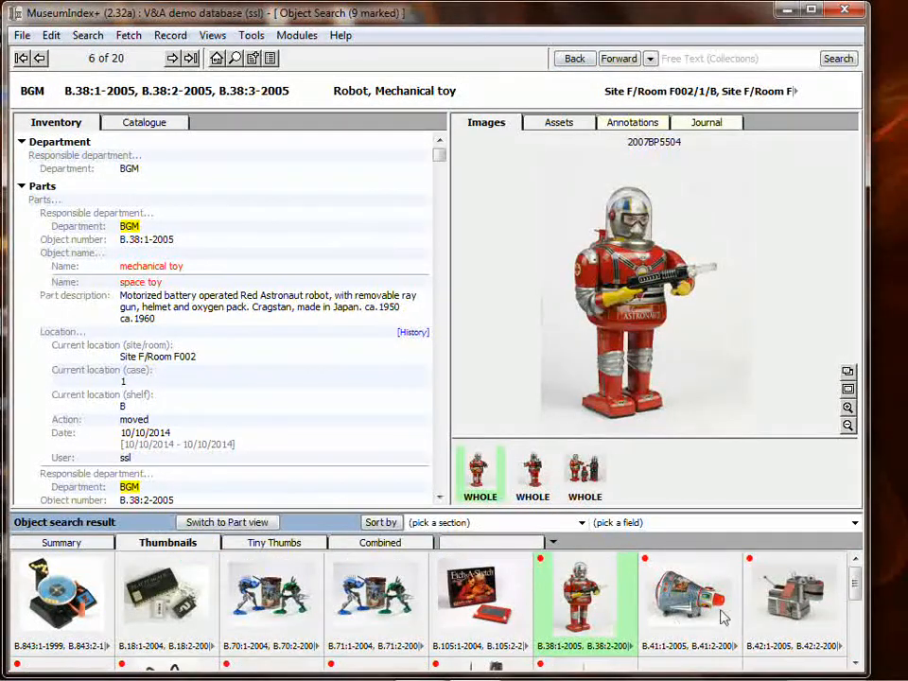
{"action": "scroll", "coordinate": [700, 616], "scroll_direction": "down", "scroll_amount": 1}
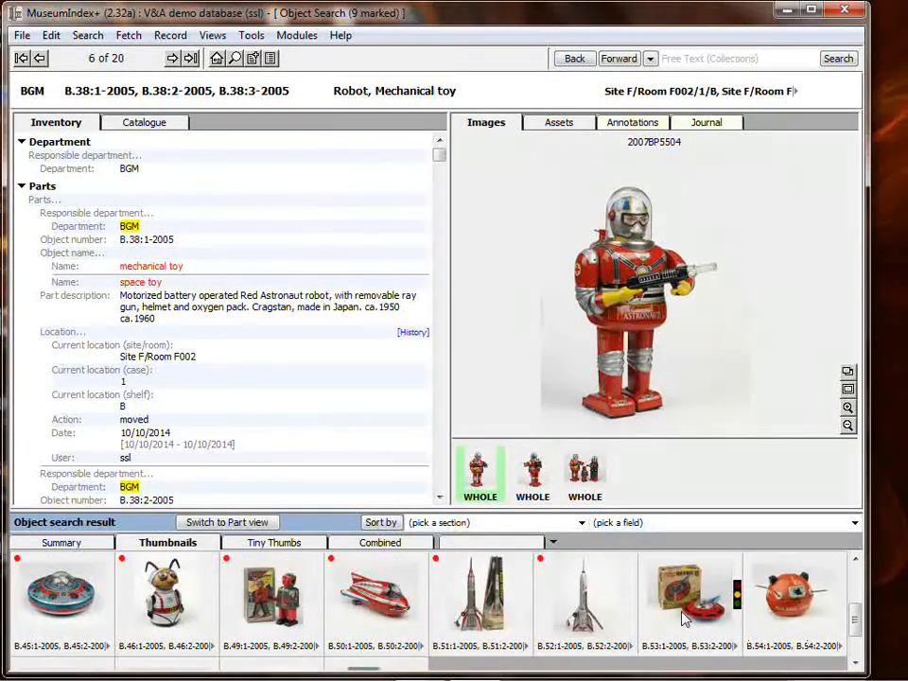
{"action": "scroll", "coordinate": [684, 618], "scroll_direction": "up", "scroll_amount": 1}
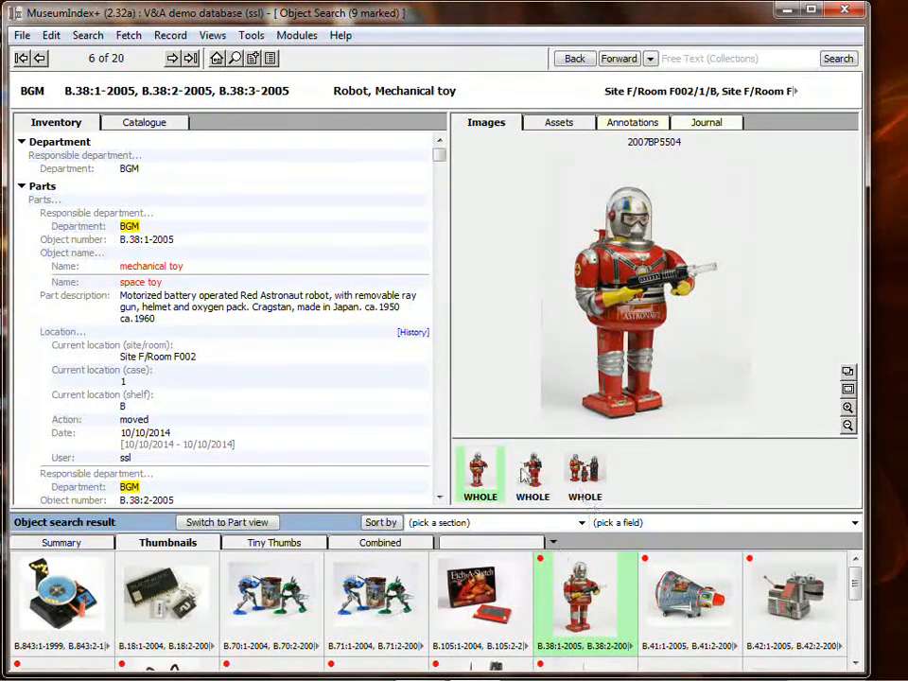
Go forward to the marked objects' result and open the part view for the whole search result
{"action": "left_click", "coordinate": [619, 59]}
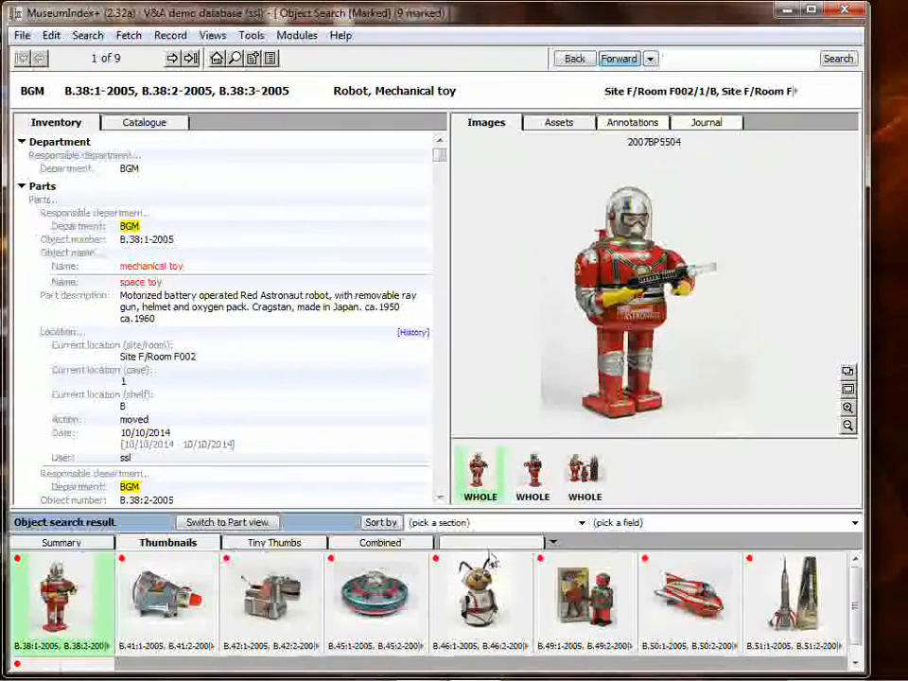
{"action": "left_click", "coordinate": [238, 523]}
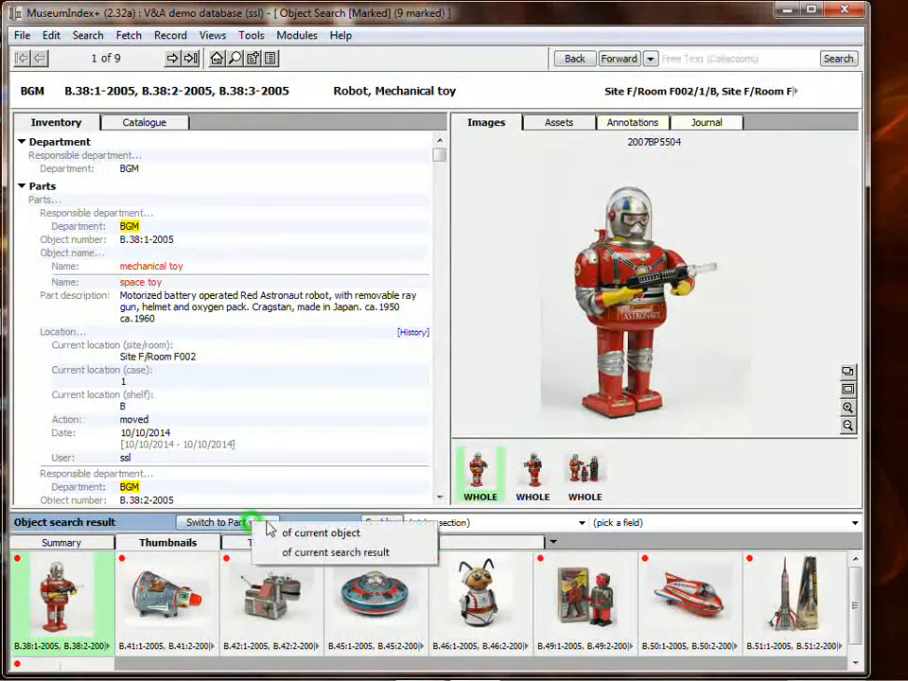
{"action": "left_click", "coordinate": [356, 554]}
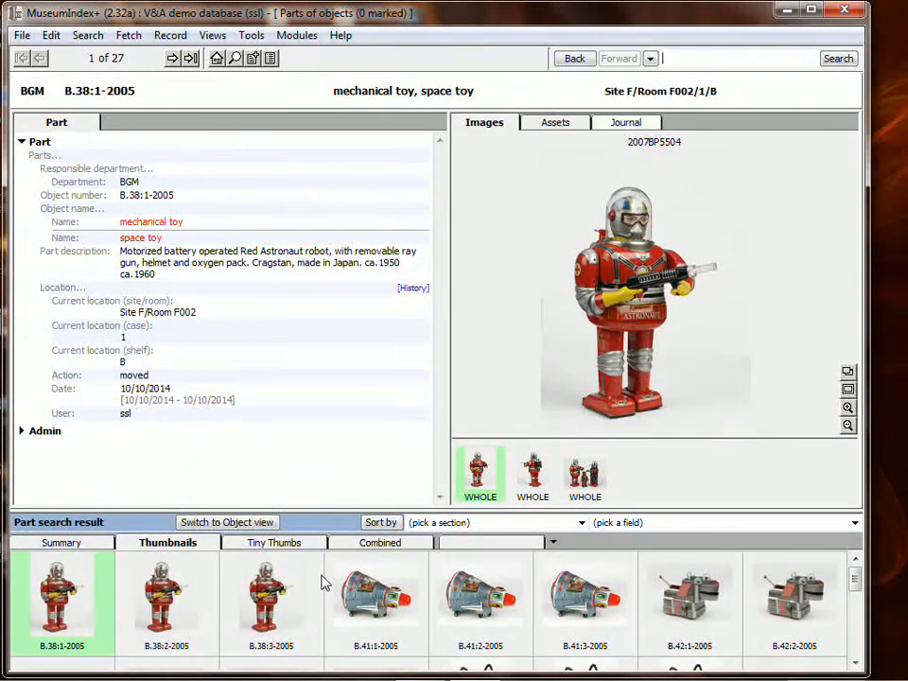
Mark the box lid and box base parts B.41:2-2005, B.41:3-2005, B.42:2-2005 and B.42:3-2005
{"action": "left_click", "coordinate": [490, 605]}
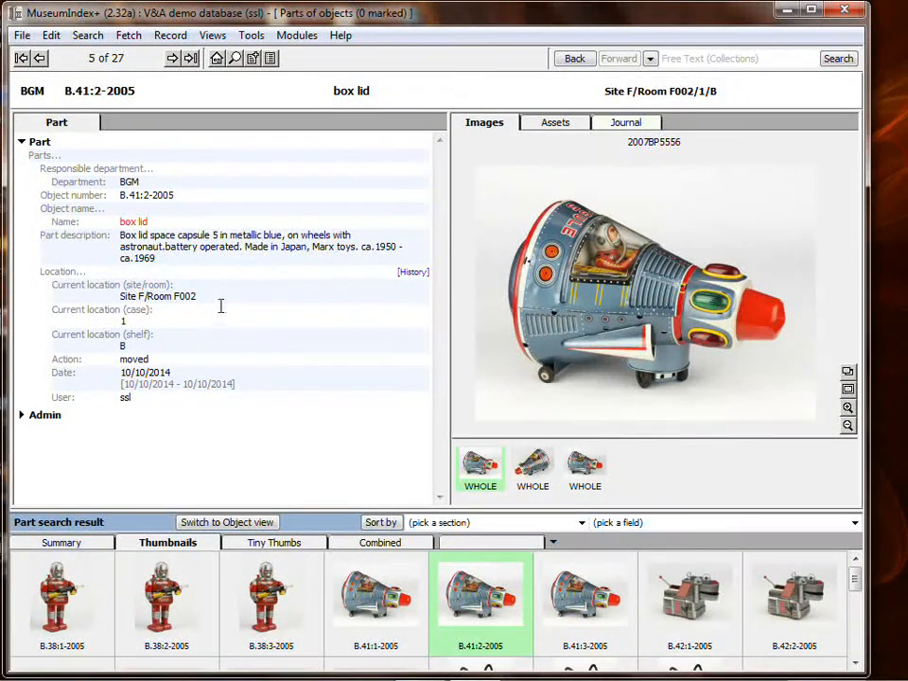
{"action": "left_click", "coordinate": [478, 594], "text": "ctrl"}
{"action": "left_click", "coordinate": [586, 596]}
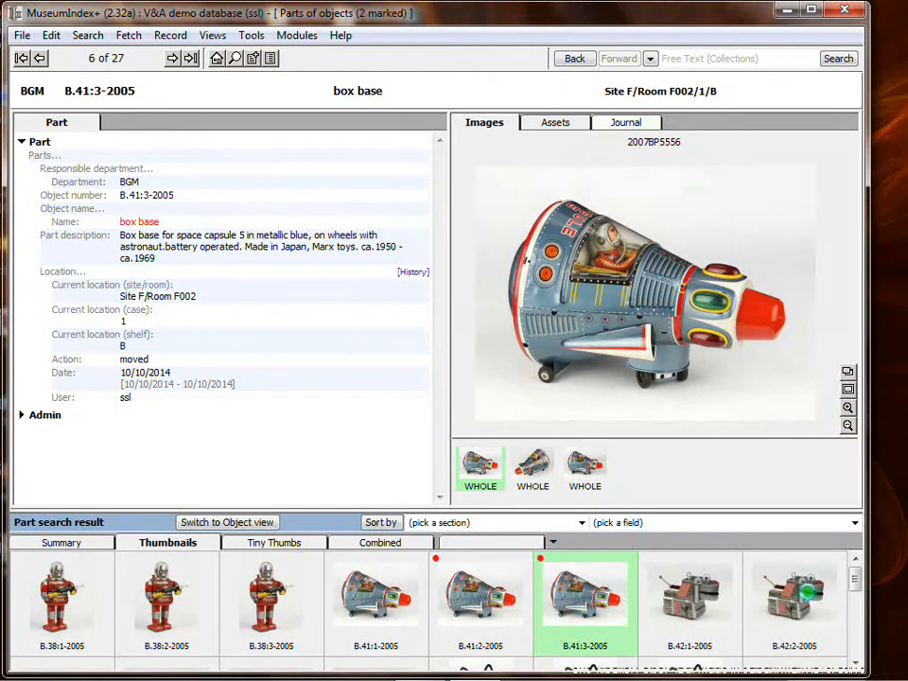
{"action": "left_click", "coordinate": [800, 600]}
{"action": "left_click", "coordinate": [810, 600], "text": "ctrl"}
{"action": "scroll", "coordinate": [807, 596], "scroll_direction": "down", "scroll_amount": 1}
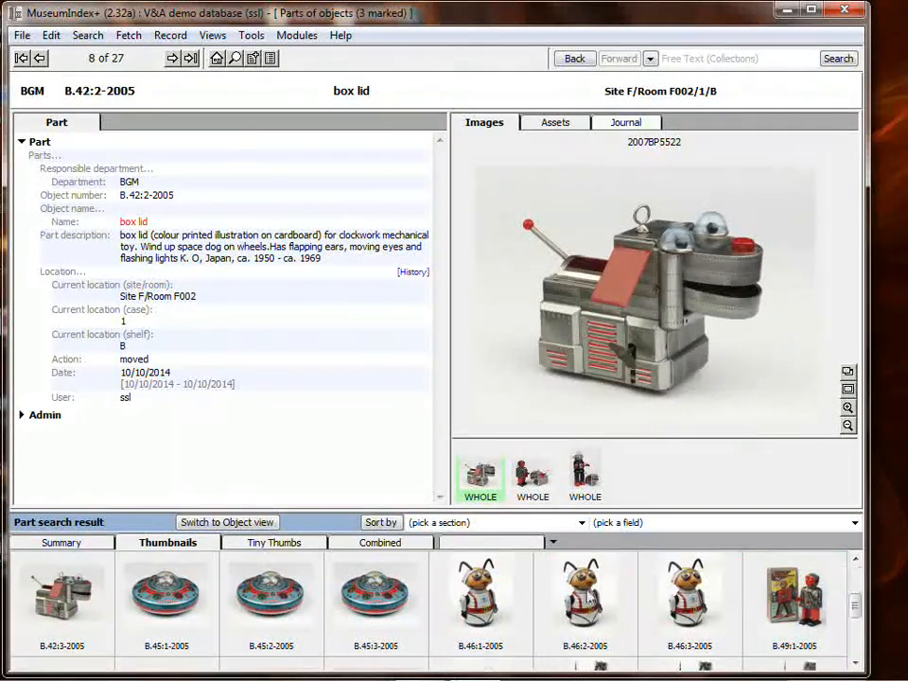
{"action": "left_click", "coordinate": [106, 598]}
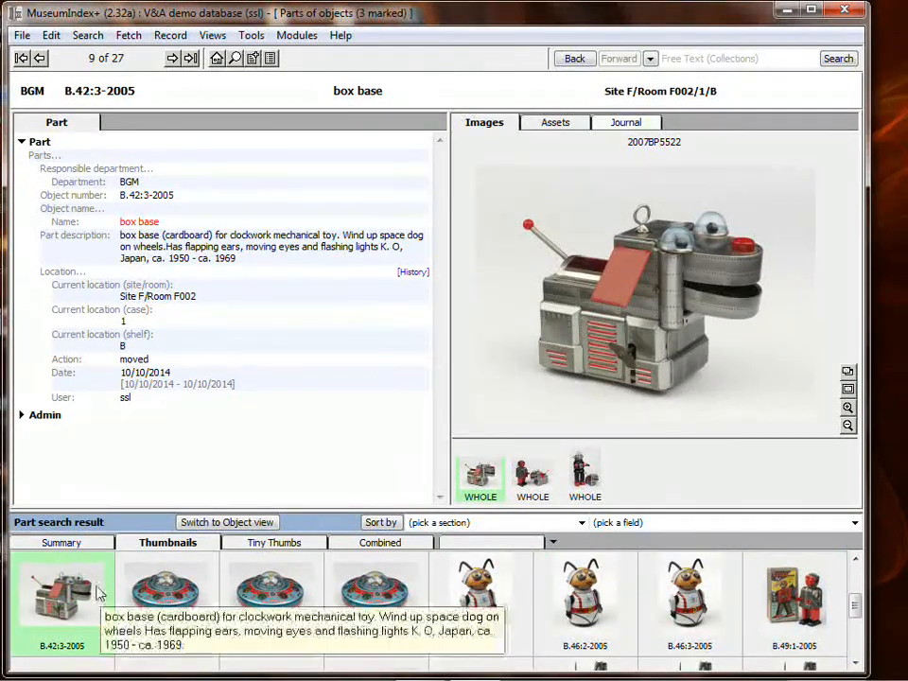
{"action": "left_click", "coordinate": [97, 594], "text": "ctrl"}
{"action": "scroll", "coordinate": [349, 612], "scroll_direction": "up", "scroll_amount": 1}
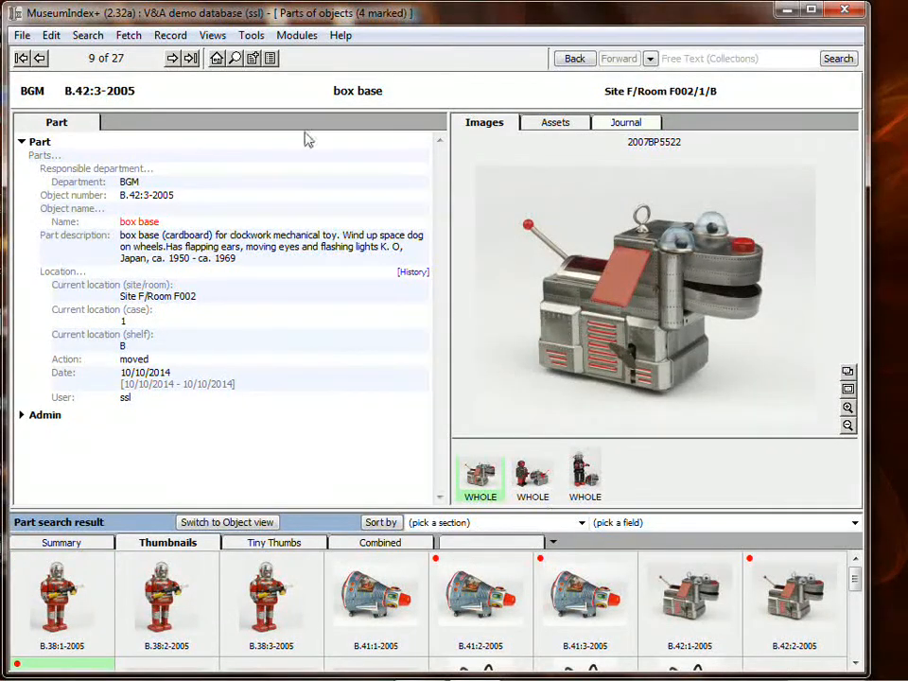
Show only the unmarked parts and enter Site F Room F003, shelf A as their new location in a batch location update
{"action": "left_click", "coordinate": [88, 36]}
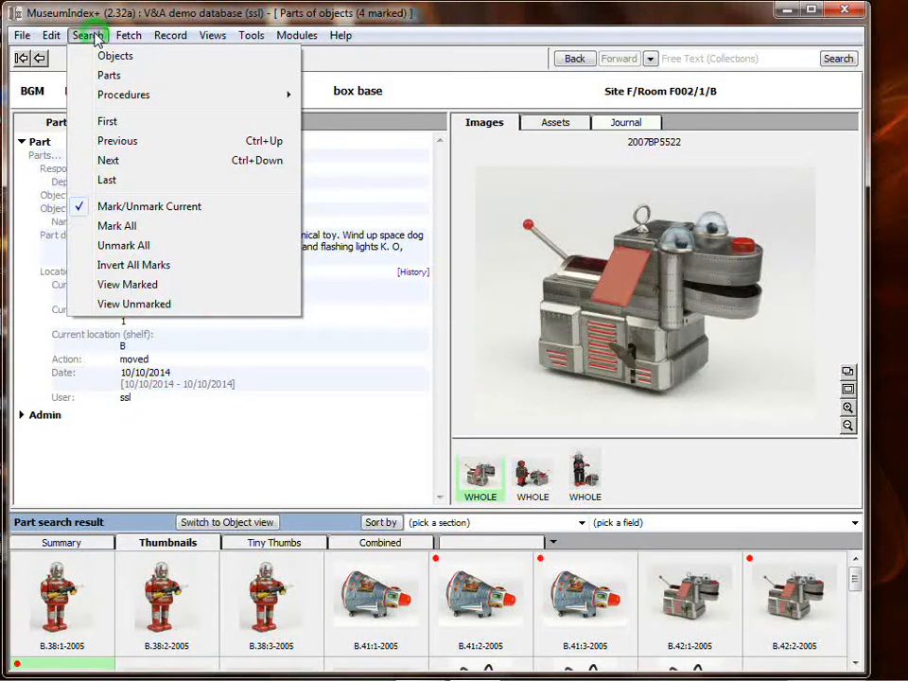
{"action": "left_click", "coordinate": [114, 304]}
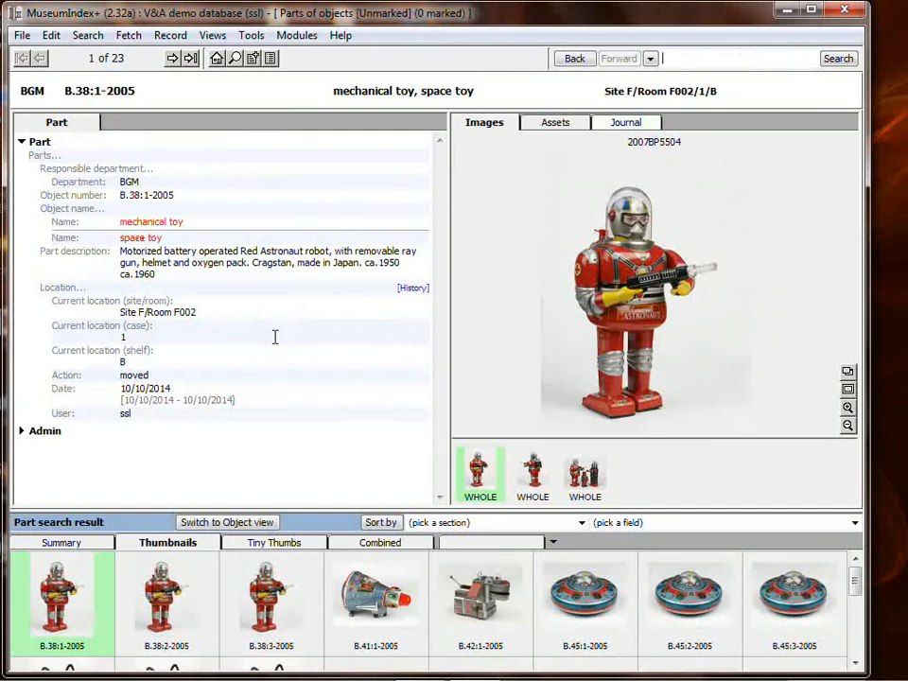
{"action": "left_click", "coordinate": [170, 36]}
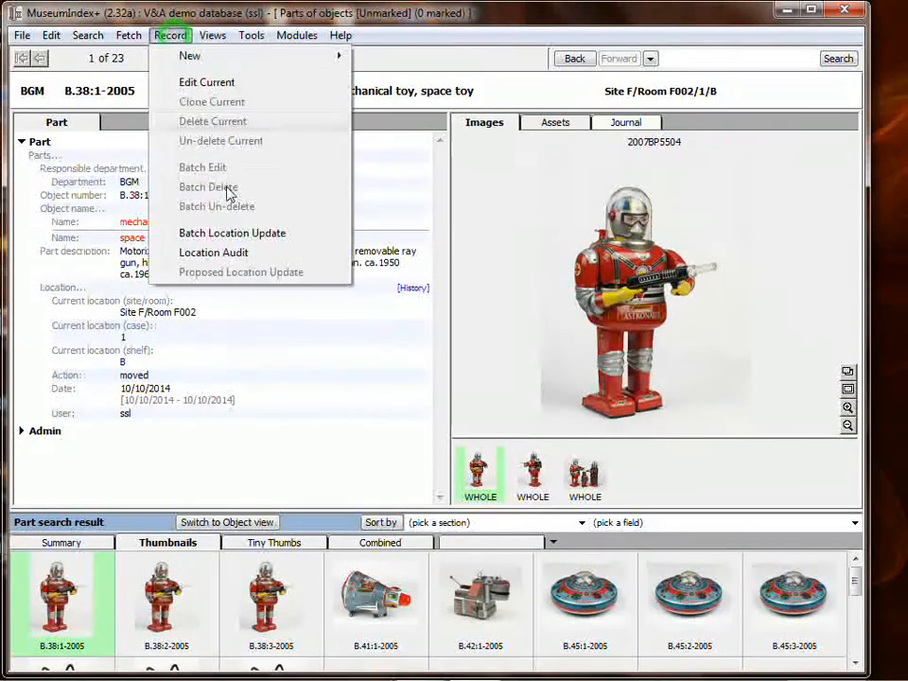
{"action": "left_click", "coordinate": [247, 234]}
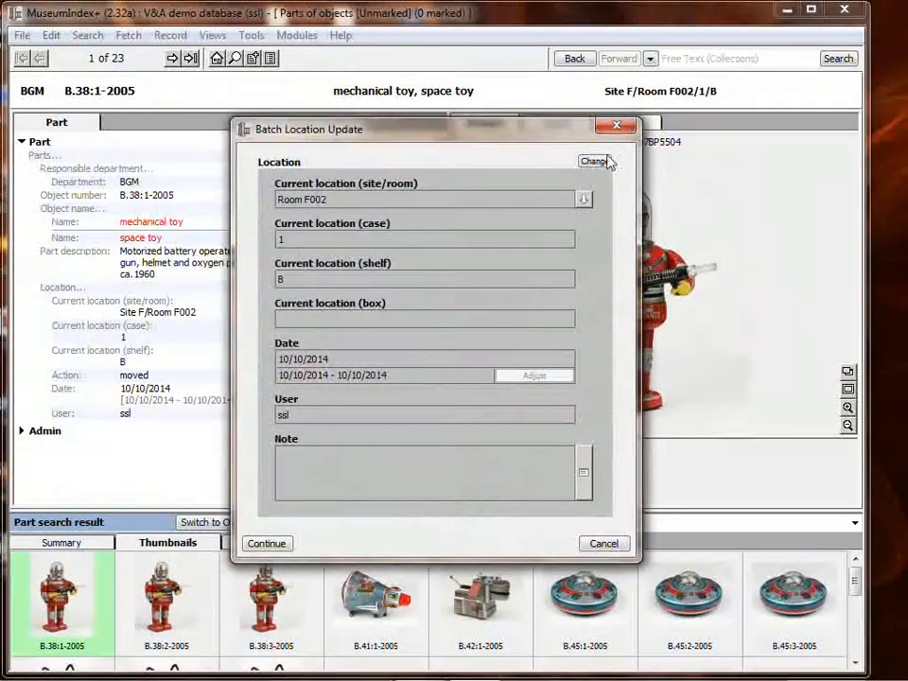
{"action": "left_click", "coordinate": [595, 161]}
{"action": "left_click", "coordinate": [584, 199]}
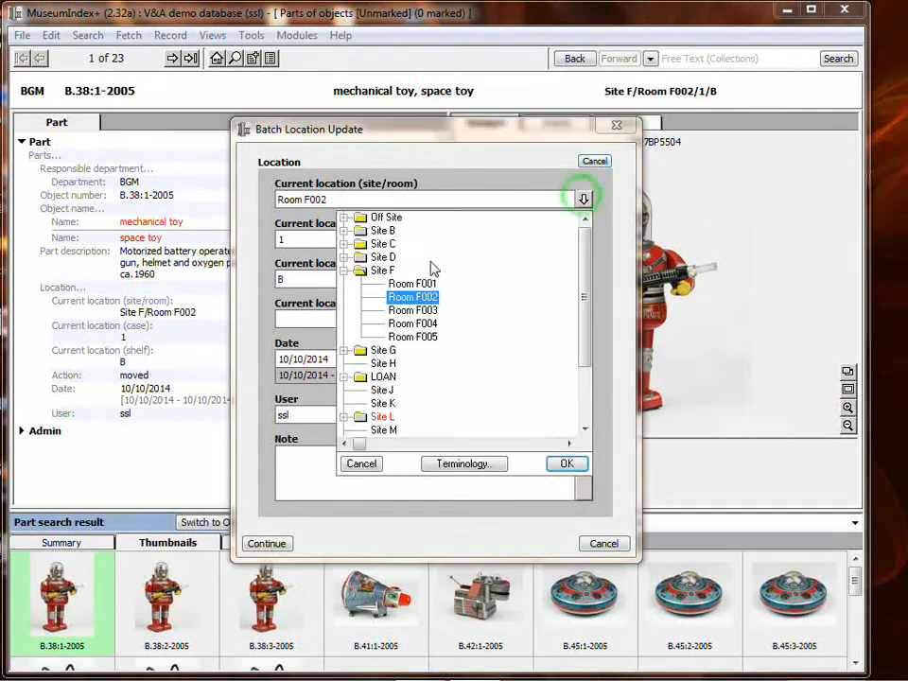
{"action": "double_click", "coordinate": [414, 310]}
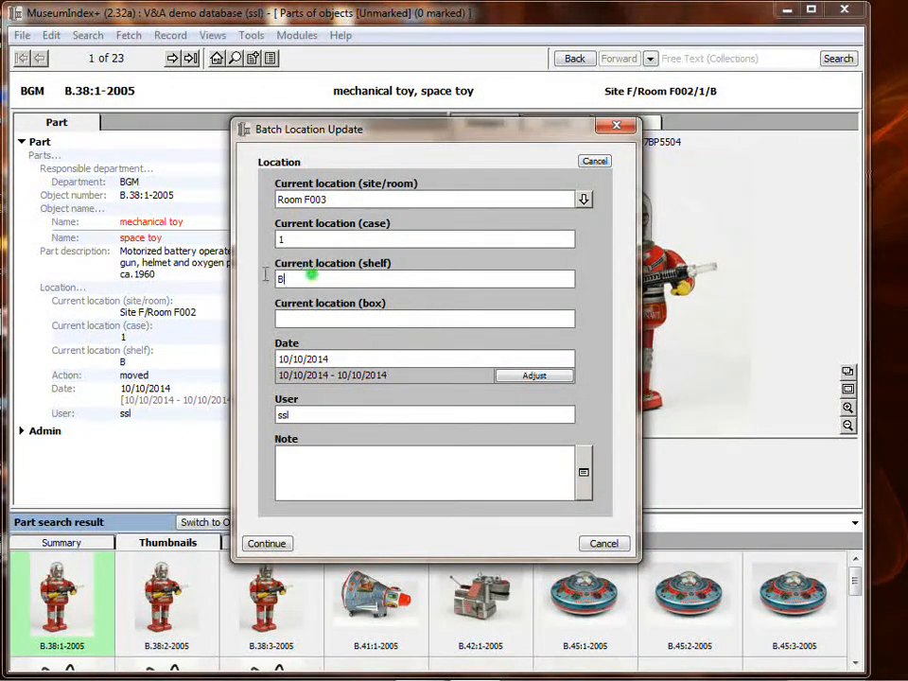
{"action": "key", "text": "BackSpace"}
{"action": "type", "text": "A"}
Apply the batch location update to the range of parts 1 to 23
{"action": "left_click", "coordinate": [267, 544]}
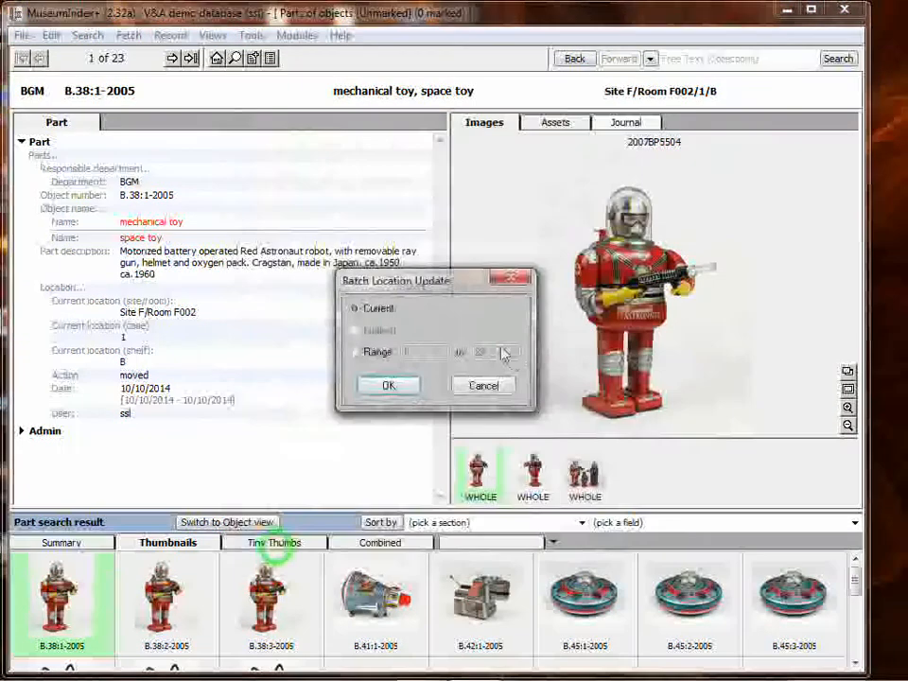
{"action": "left_click", "coordinate": [376, 351]}
{"action": "left_click", "coordinate": [385, 385]}
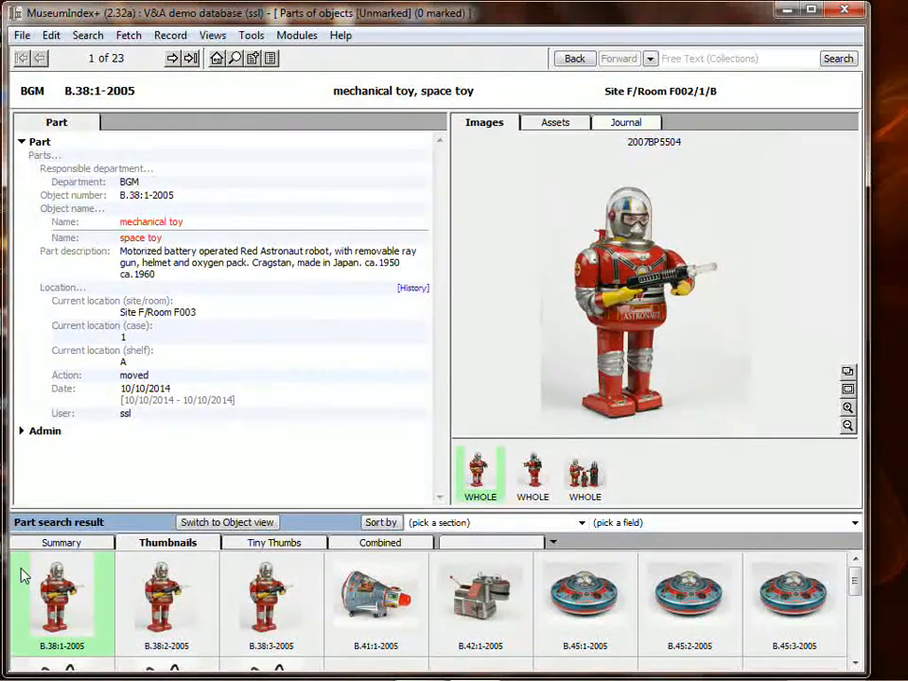
Return to the full part result, check the location of B.42:1-2005 and review the parts in the summary list
{"action": "left_click", "coordinate": [576, 59]}
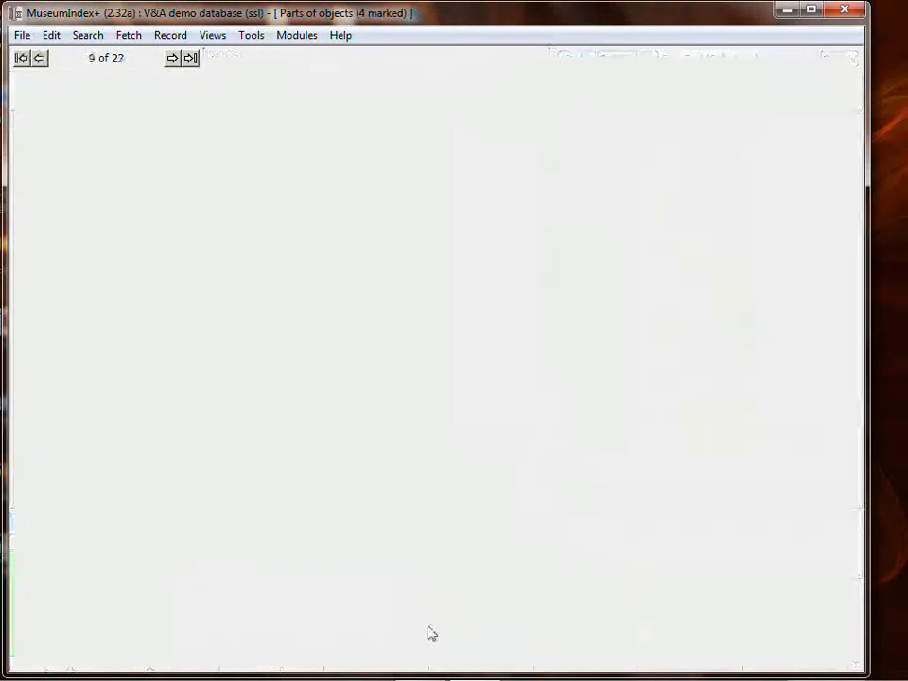
{"action": "scroll", "coordinate": [584, 602], "scroll_direction": "up", "scroll_amount": 1}
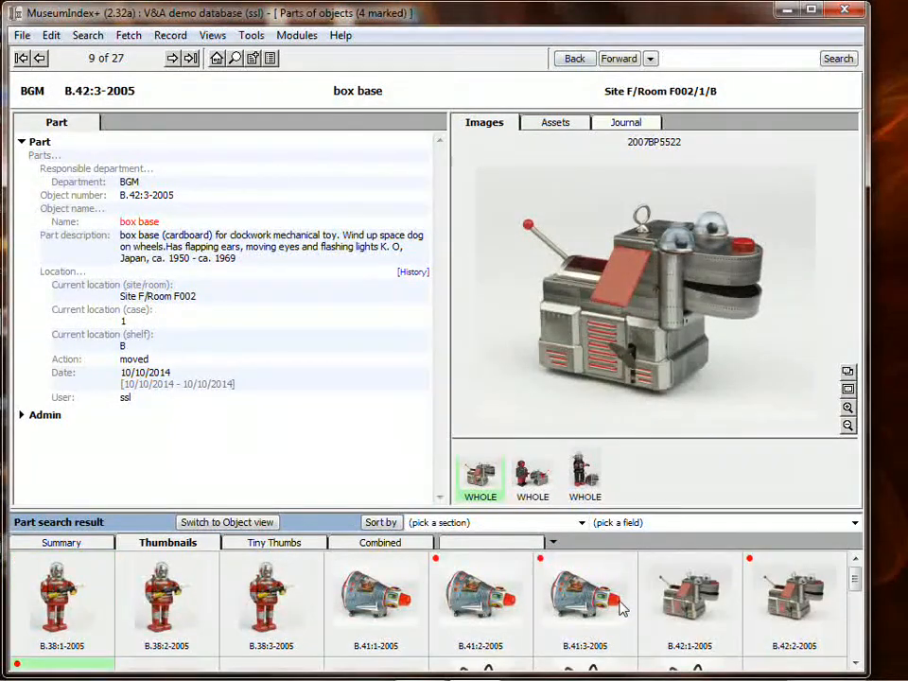
{"action": "left_click", "coordinate": [690, 599]}
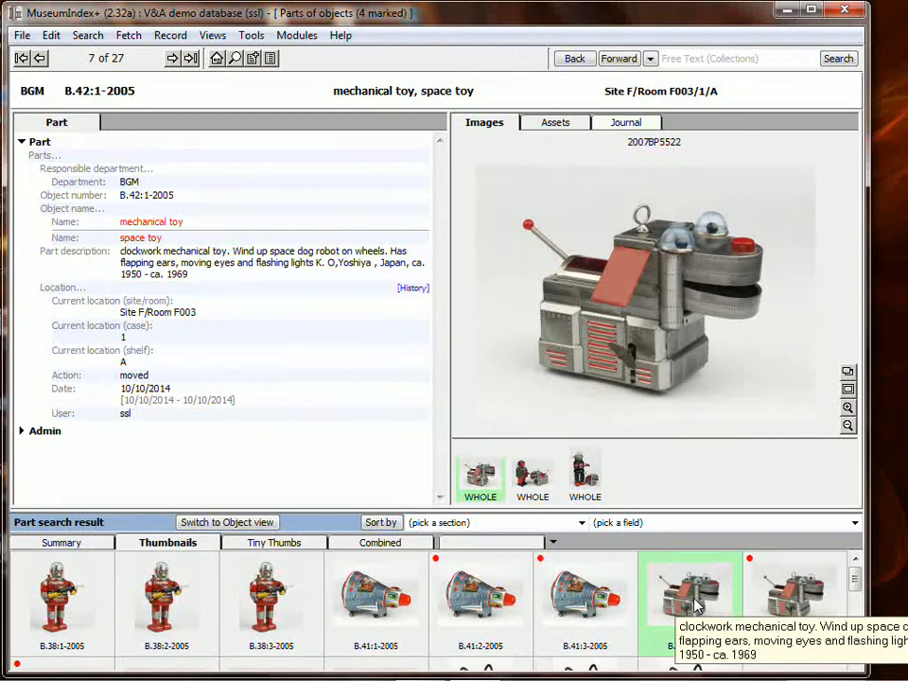
{"action": "left_click", "coordinate": [80, 547]}
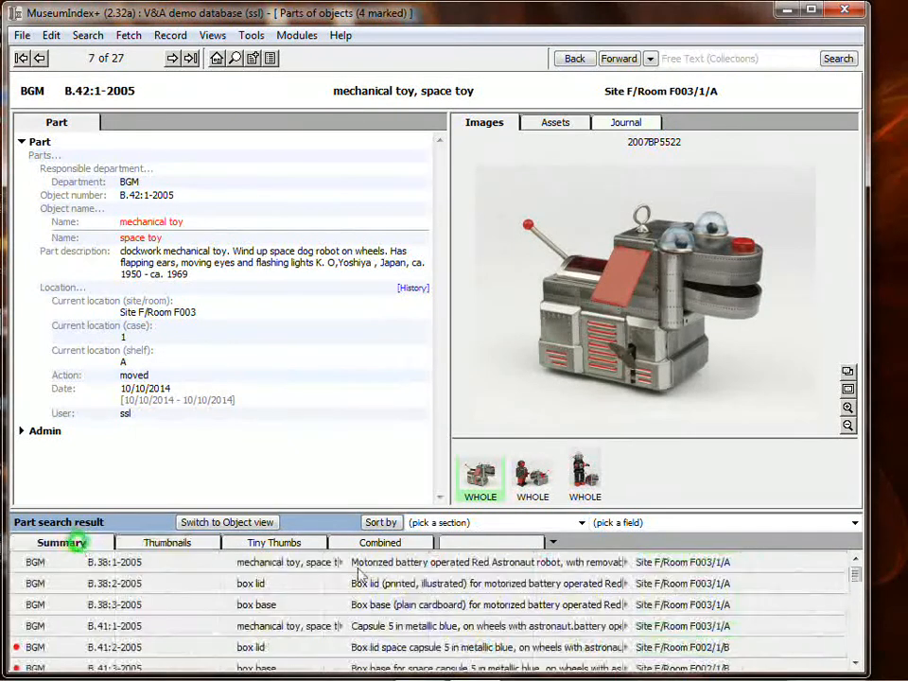
{"action": "scroll", "coordinate": [428, 626], "scroll_direction": "down", "scroll_amount": 3}
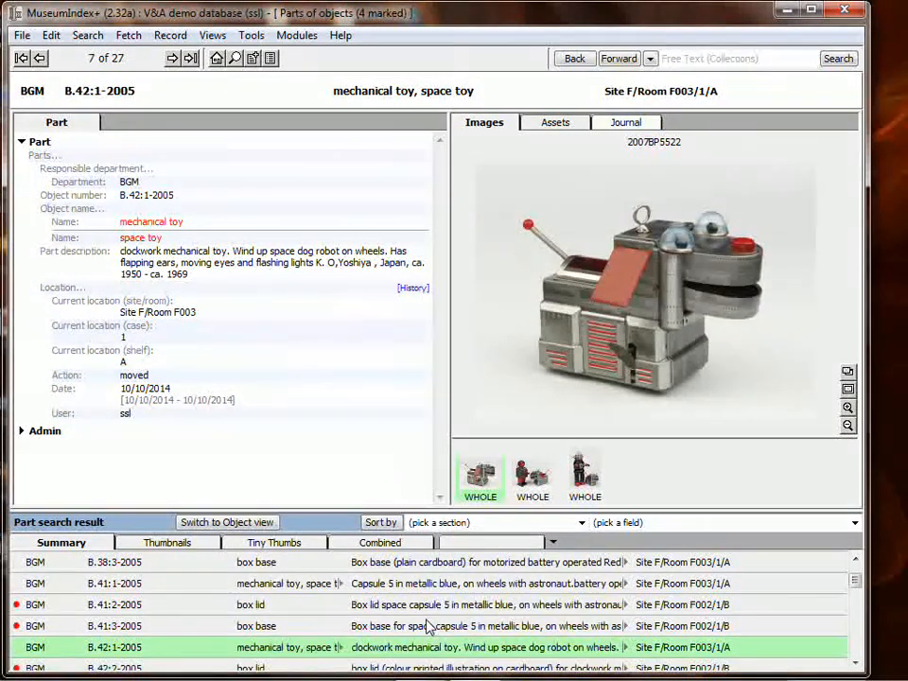
Compare the location of toy part B.41:1-2005 with those of the marked box lids and bases of B.41 and B.42
{"action": "left_click", "coordinate": [124, 562]}
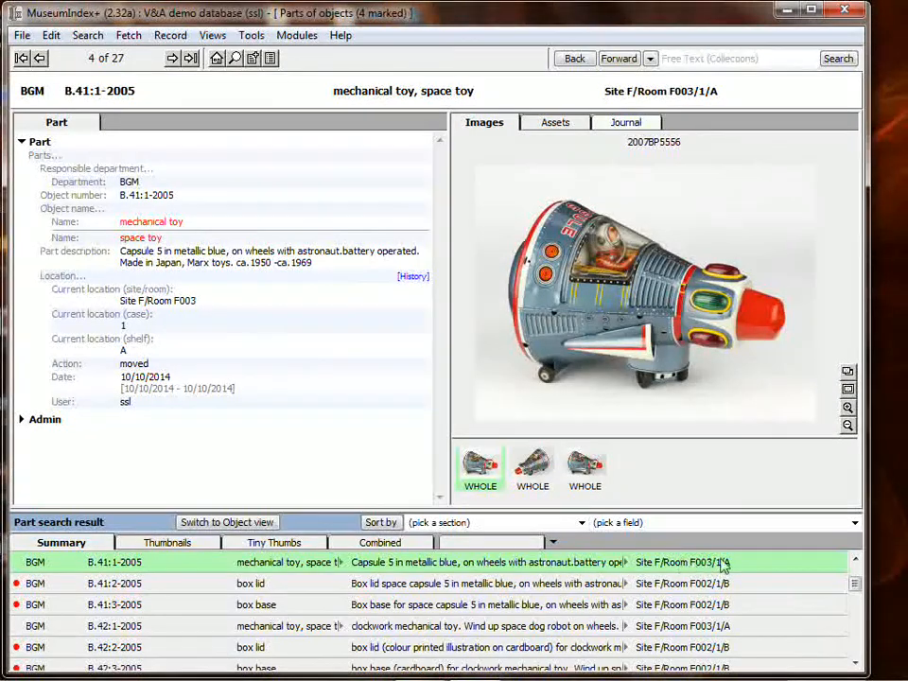
{"action": "left_click", "coordinate": [683, 583]}
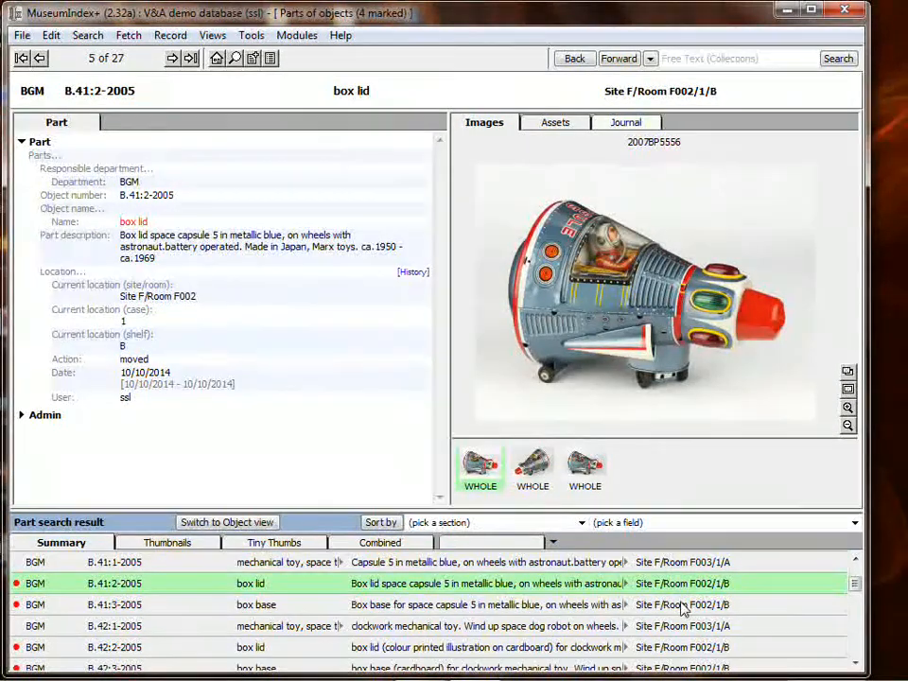
{"action": "left_click", "coordinate": [682, 604]}
{"action": "left_click", "coordinate": [682, 627]}
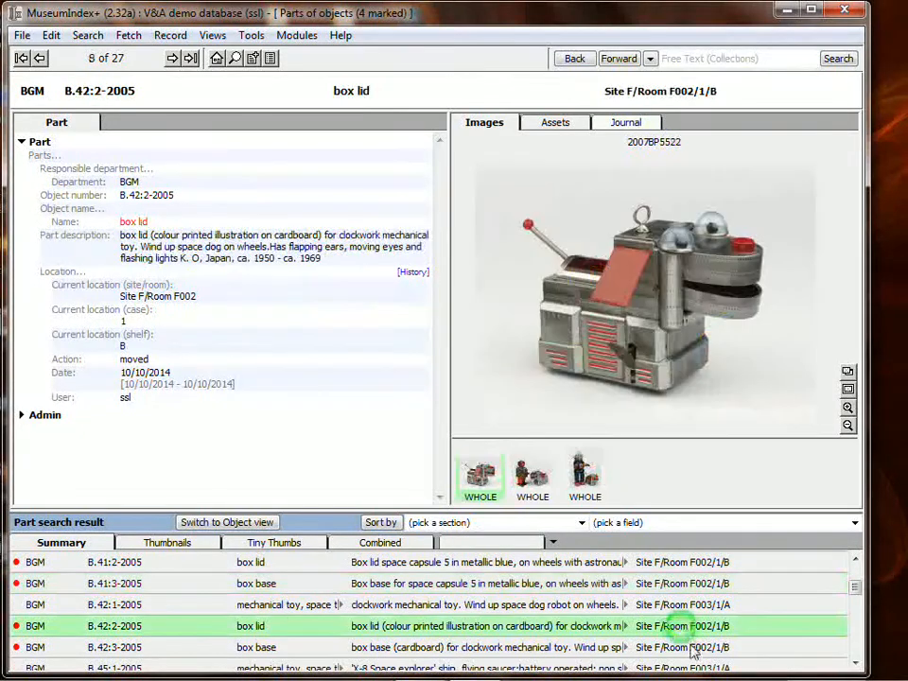
{"action": "left_click", "coordinate": [693, 648]}
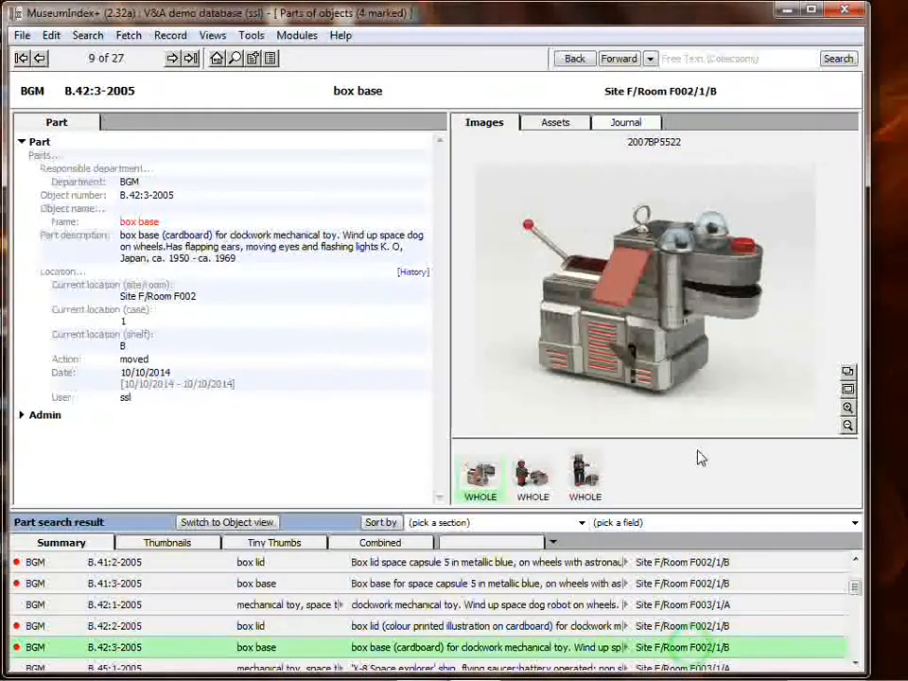
Review the location history of box base B.42:3-2005, close it and select the toy part B.42:1-2005
{"action": "left_click", "coordinate": [412, 272]}
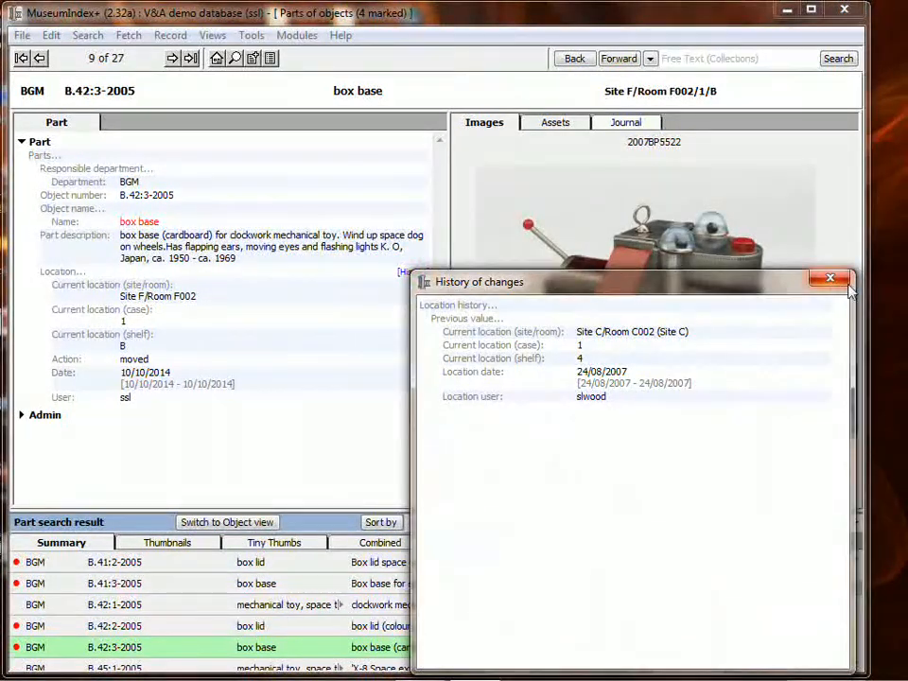
{"action": "left_click", "coordinate": [830, 279]}
{"action": "left_click", "coordinate": [666, 604]}
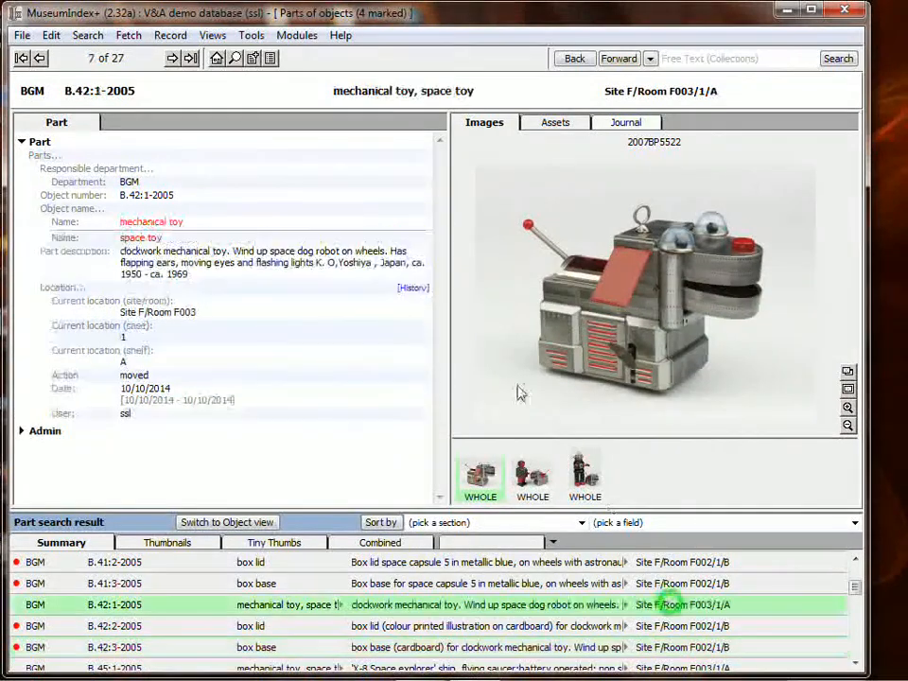